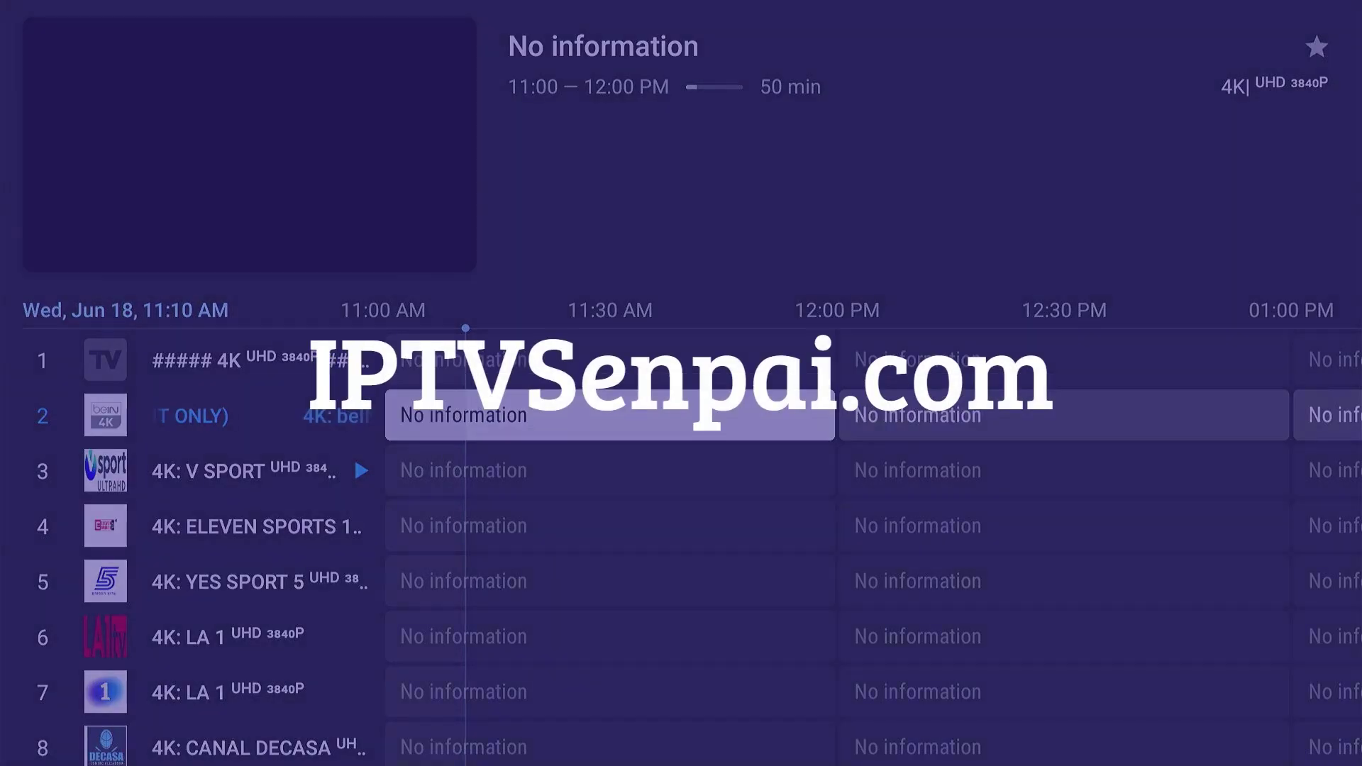
Browse down the channel guide and step through the player's control options toward picture-in-picture
key(Down)
key(Down)
key(Down)
key(Down)
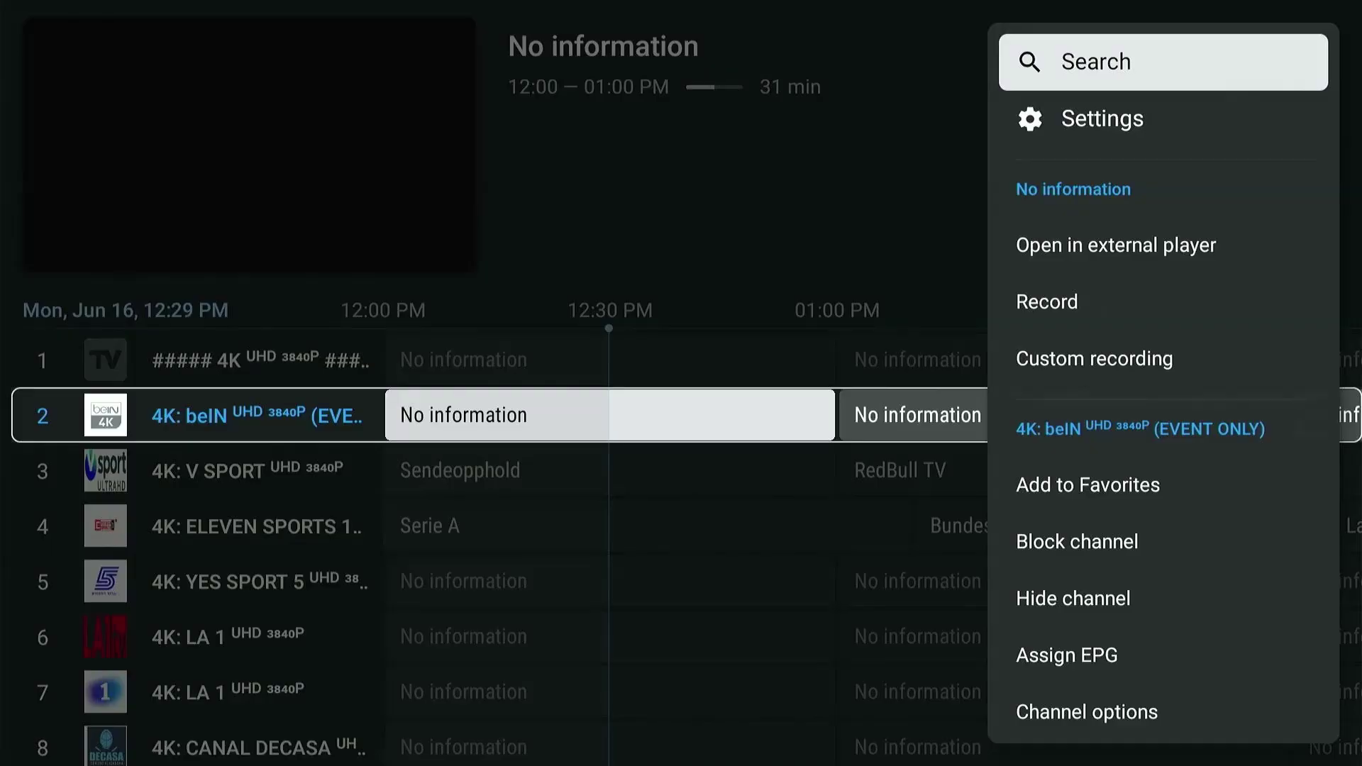
key(Down)
key(Down)
key(Down)
key(Down)
key(Down)
key(Down)
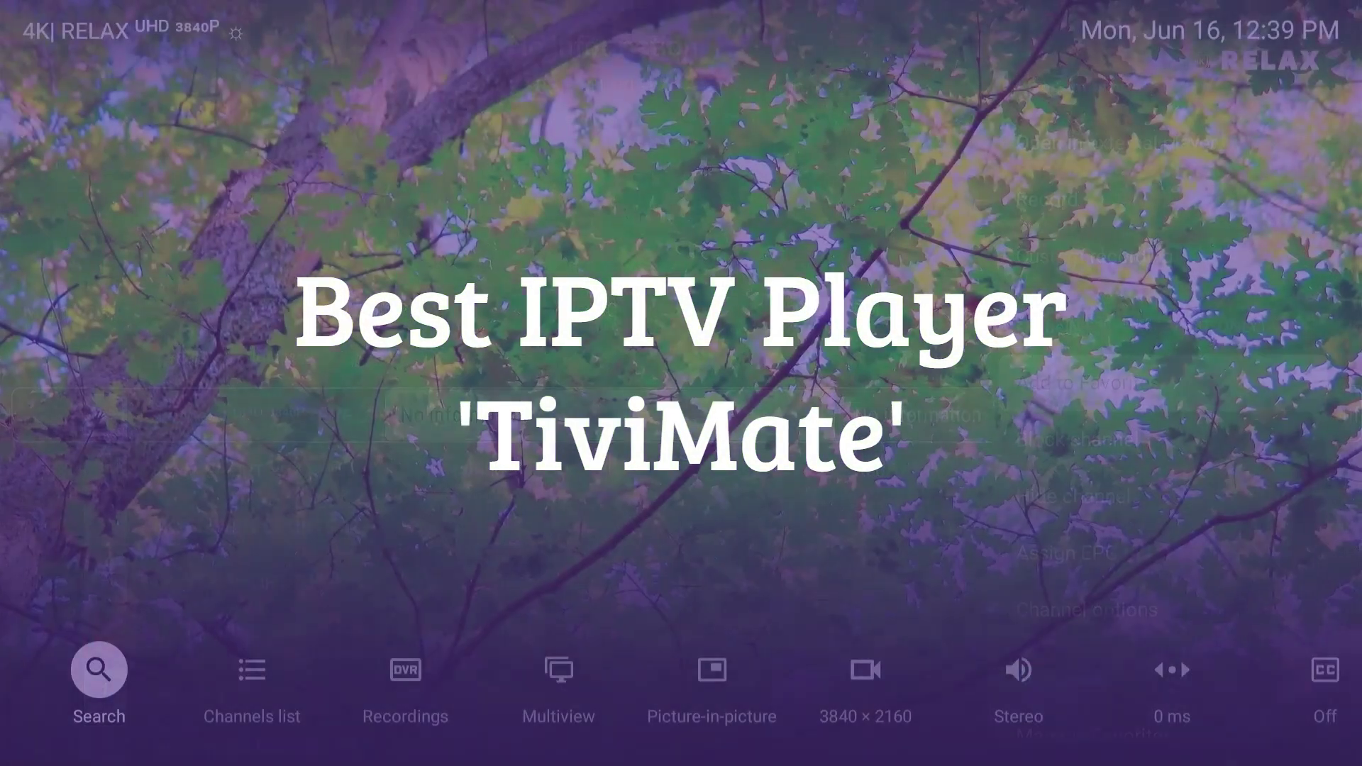
key(Right)
key(Right)
key(Right)
key(Right)
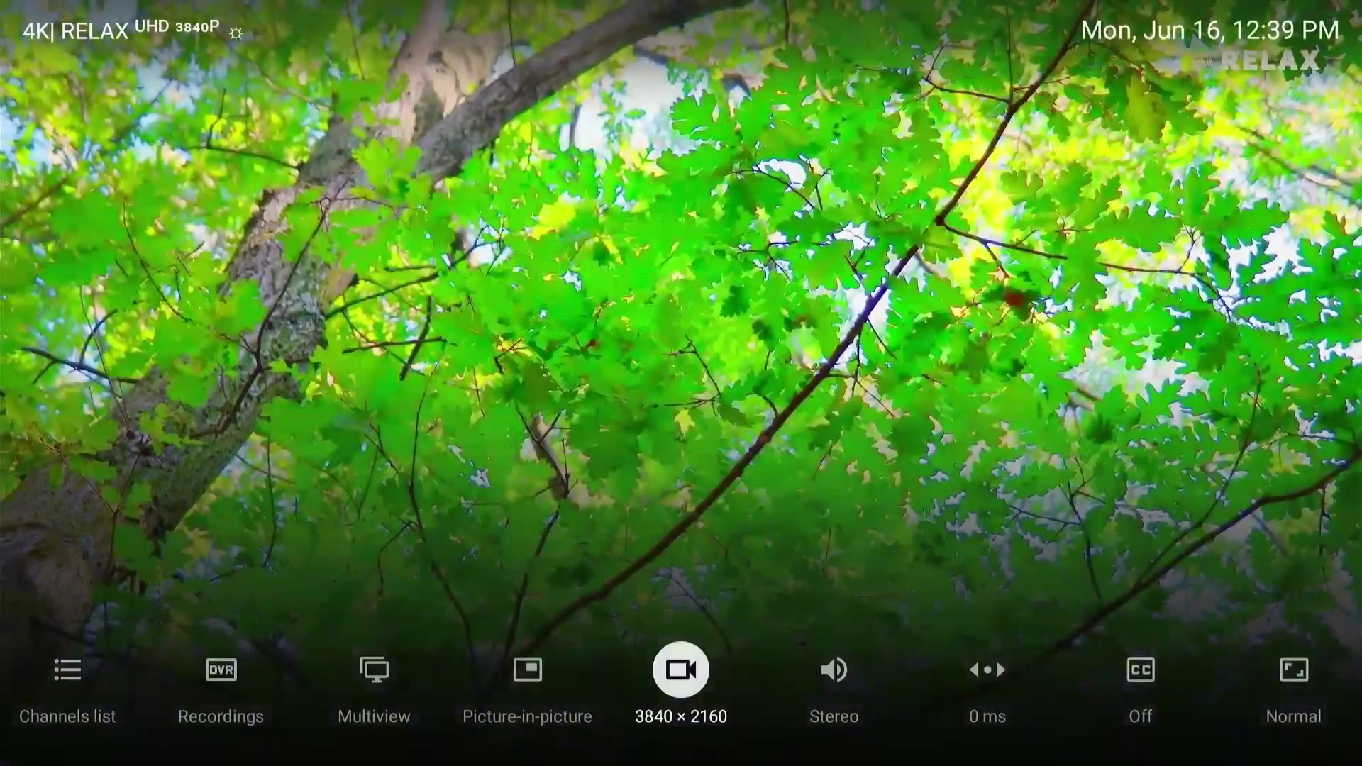
key(Left)
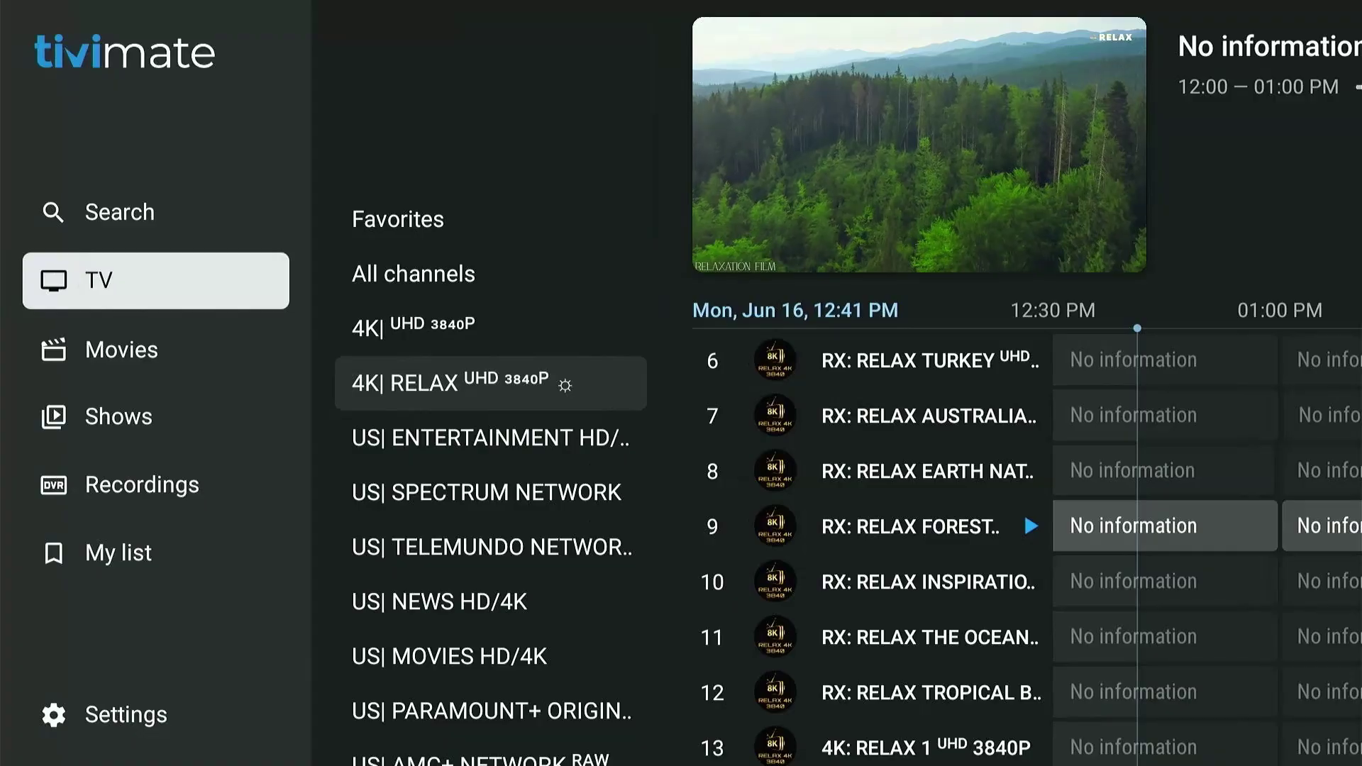
Turn on parental controls in Settings and set a new PIN
key(Down)
key(Down)
key(Down)
key(Down)
key(Down)
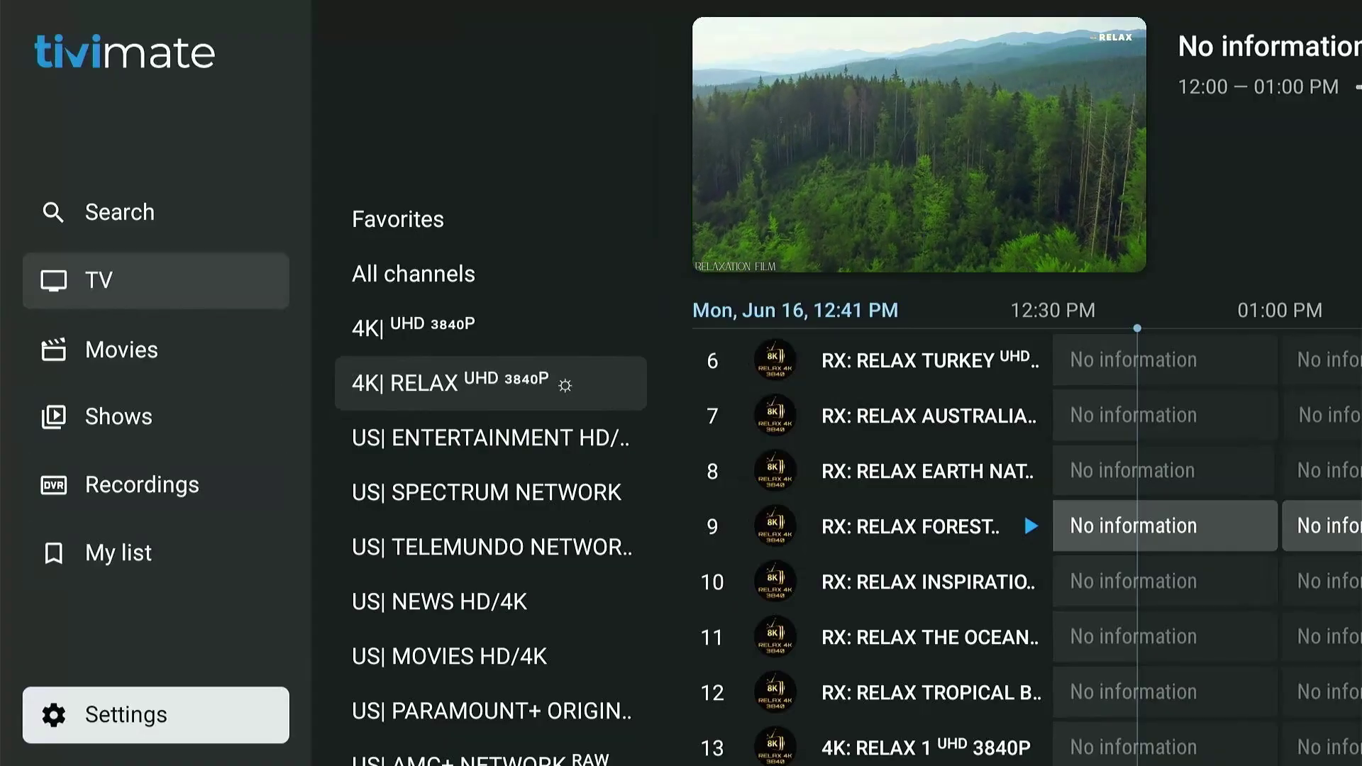
key(Return)
key(Down)
key(Down)
key(Down)
key(Down)
key(Down)
key(Down)
key(Return)
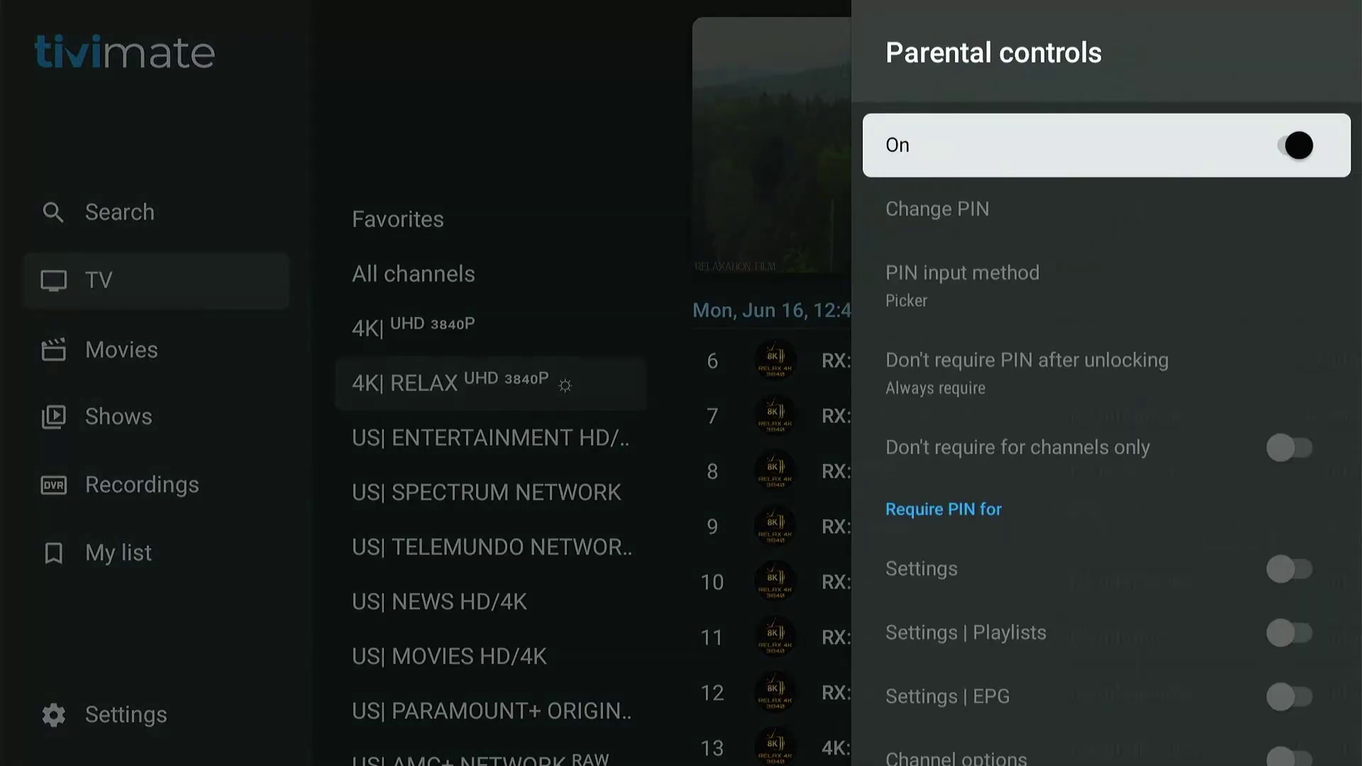
key(Return)
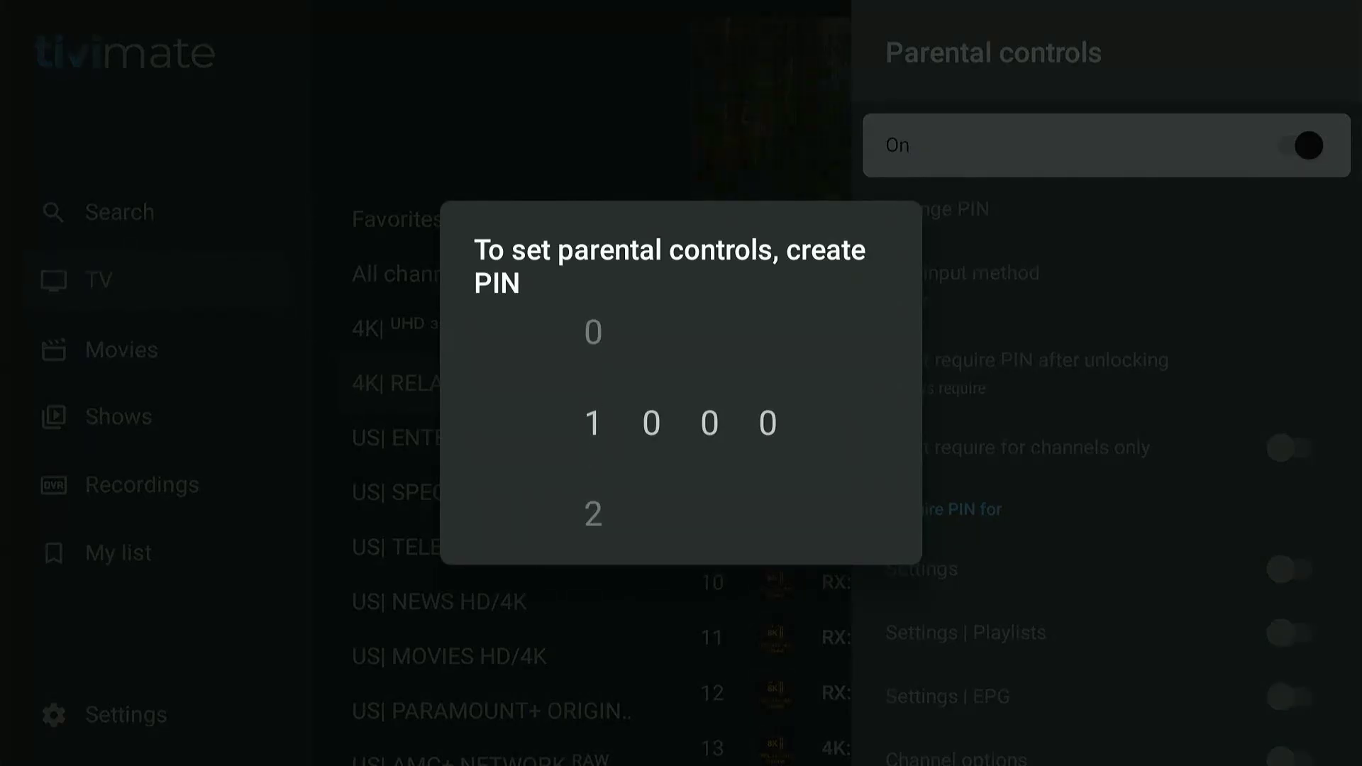
key(Down)
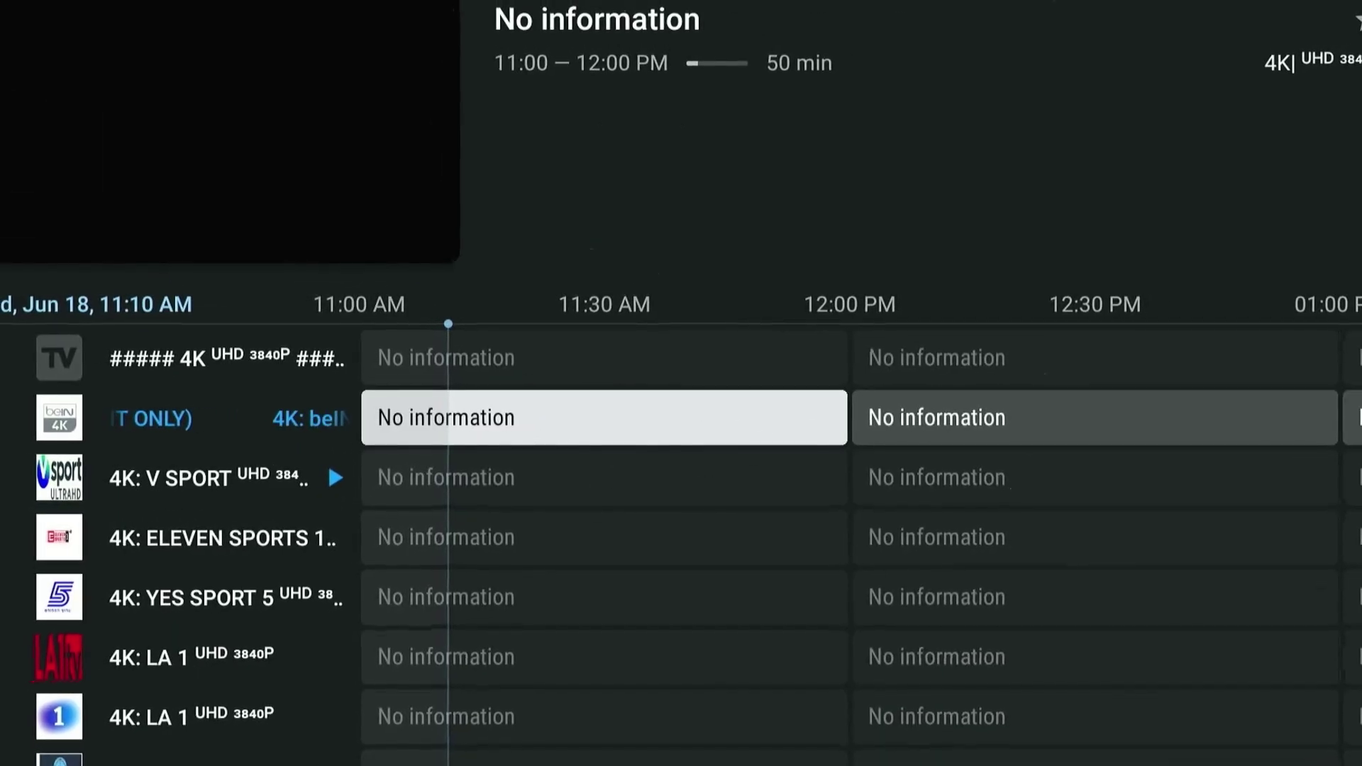
Browse the guide down to YES SPORT 5 and channels 9 and 10
key(Down)
key(Down)
key(Down)
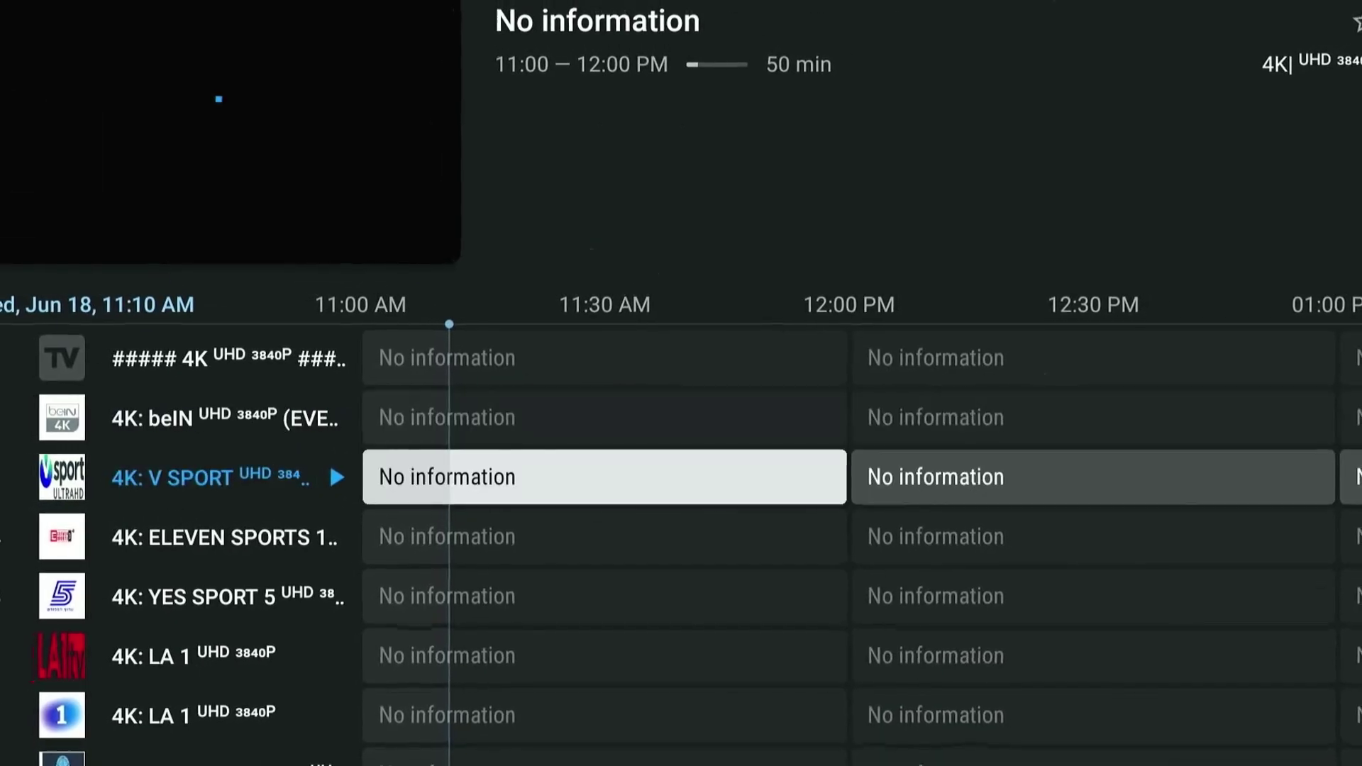
key(Down)
key(Down)
key(Down)
key(Down)
key(Down)
key(Down)
key(Down)
key(Down)
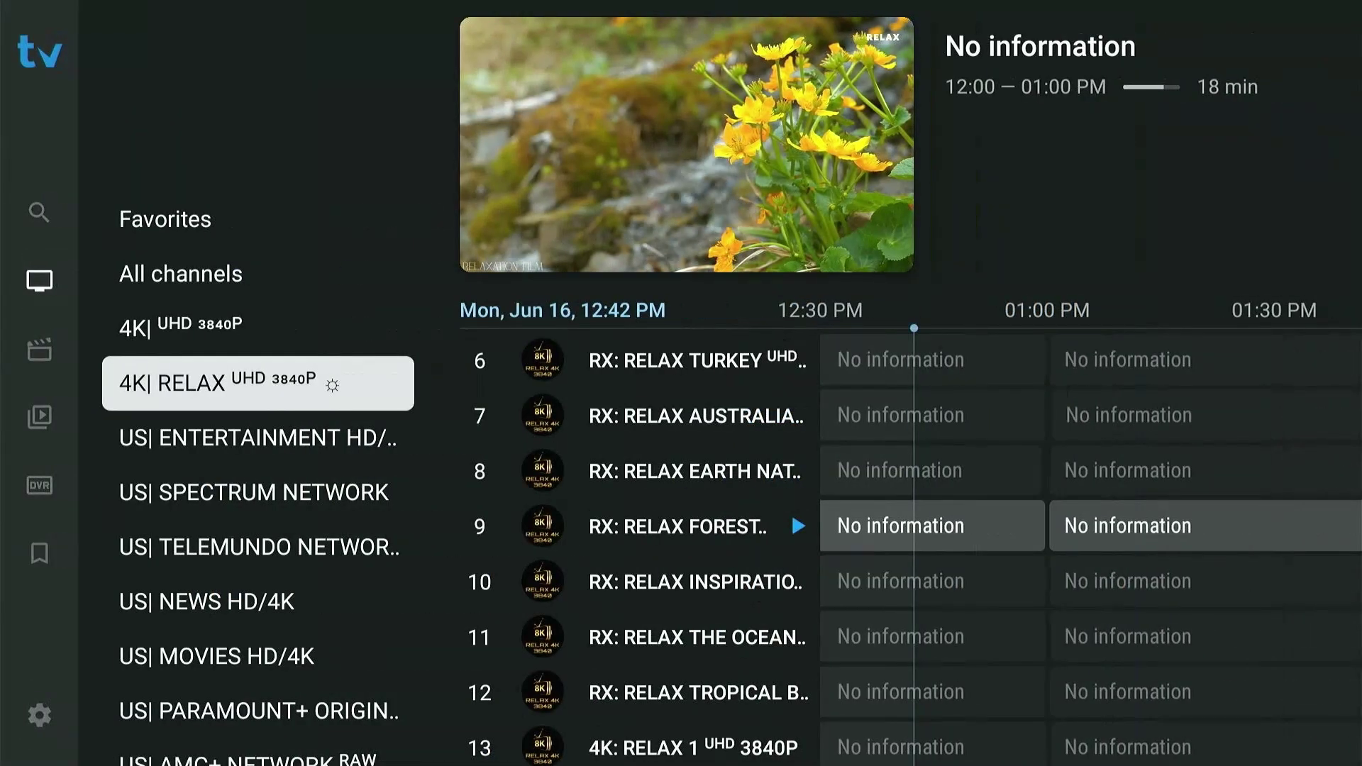
key(Right)
key(Down)
key(Up)
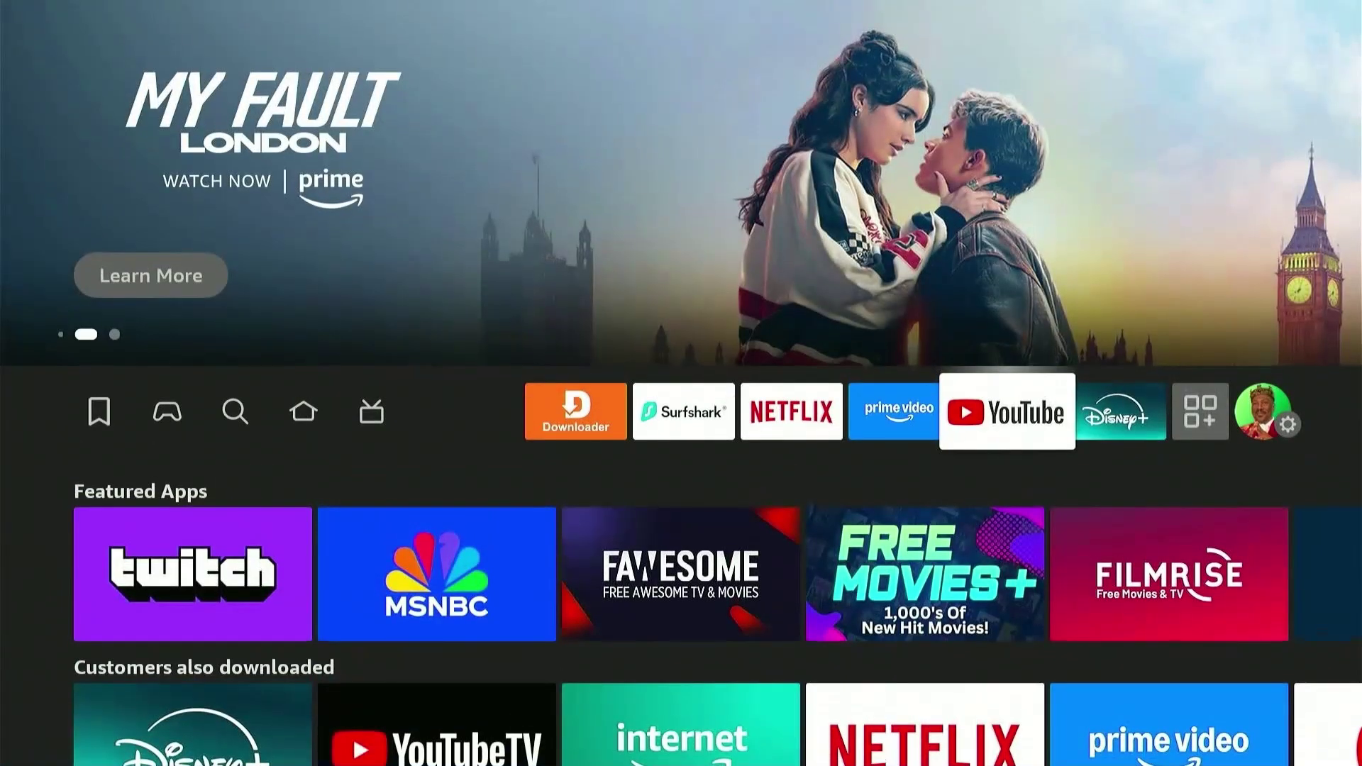
Move left along the Fire TV apps row to the Downloader app
key(Left)
key(Left)
key(Left)
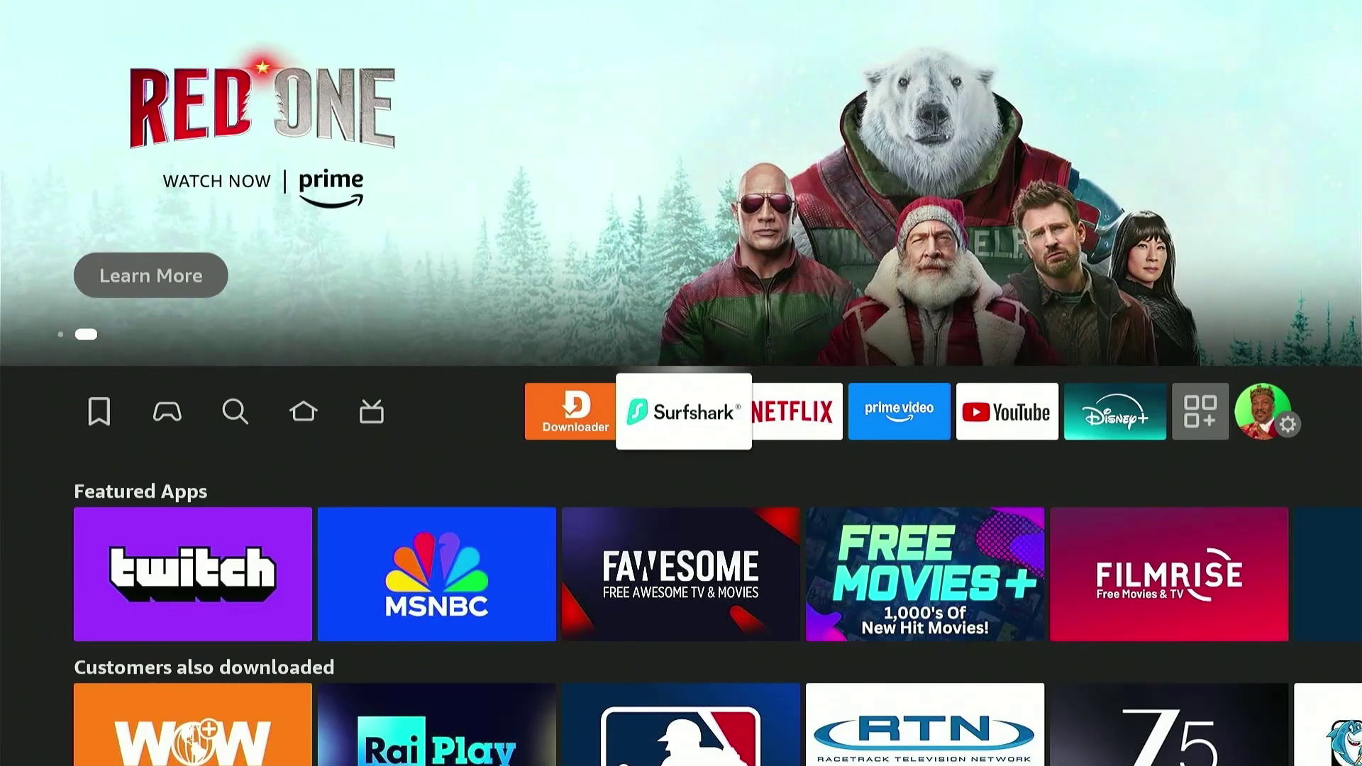
key(Left)
Launch Downloader, enter the short code 554623 and submit it to start the download
key(Return)
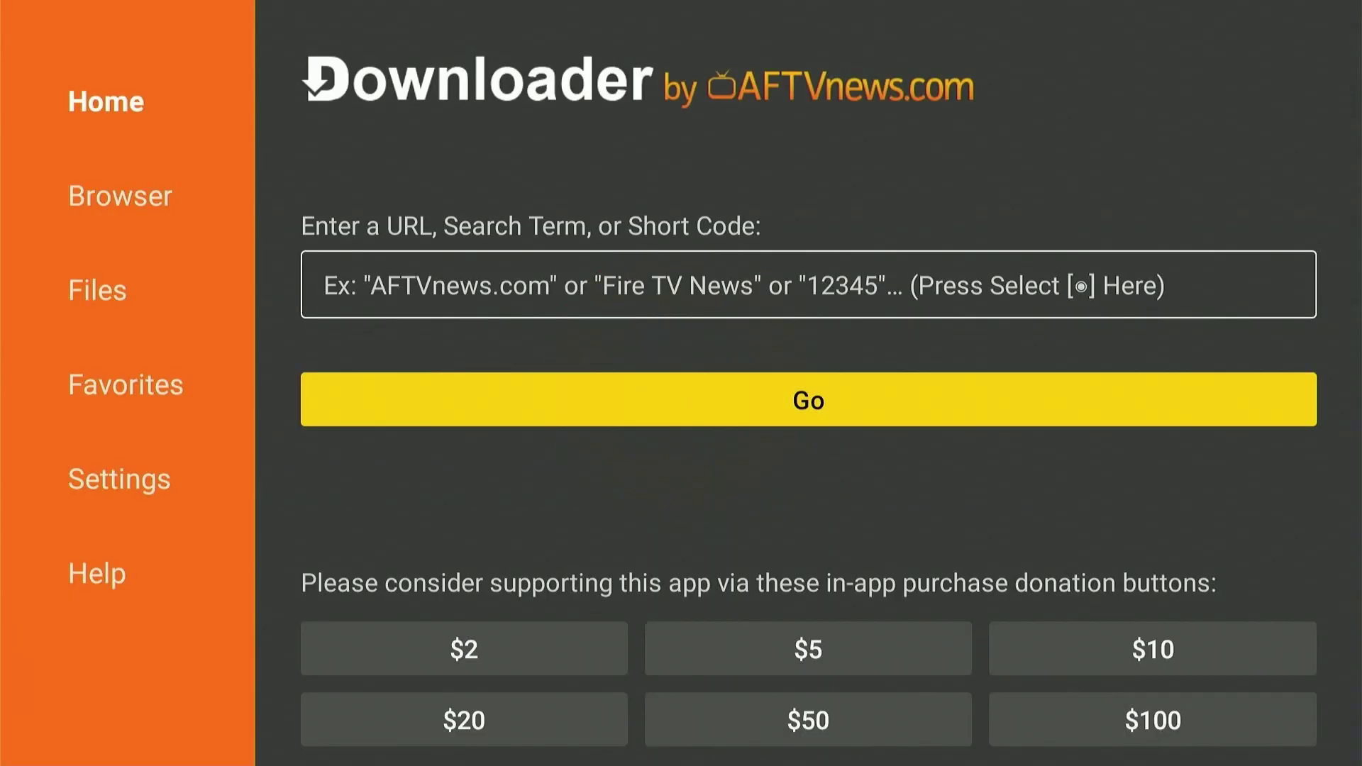
key(Return)
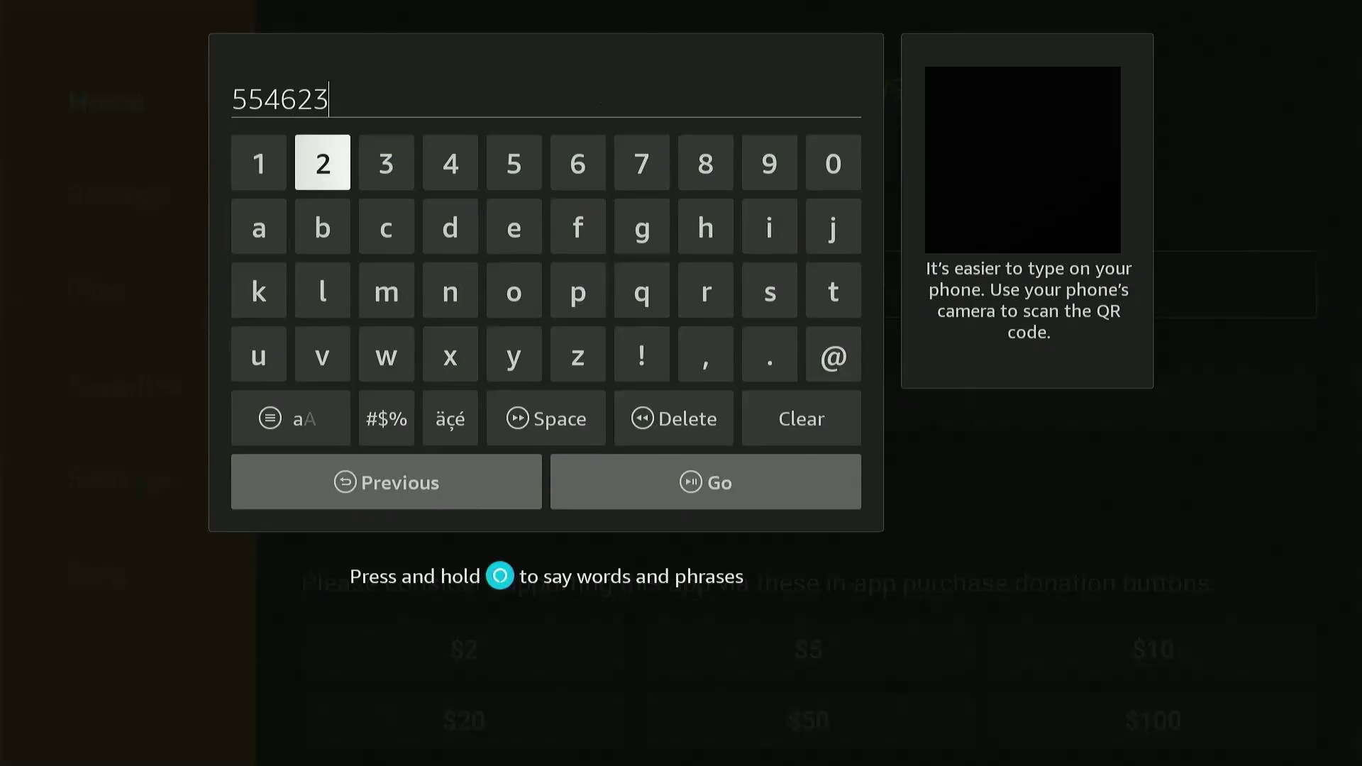
key(Down)
key(Down)
key(Down)
key(Right)
key(Return)
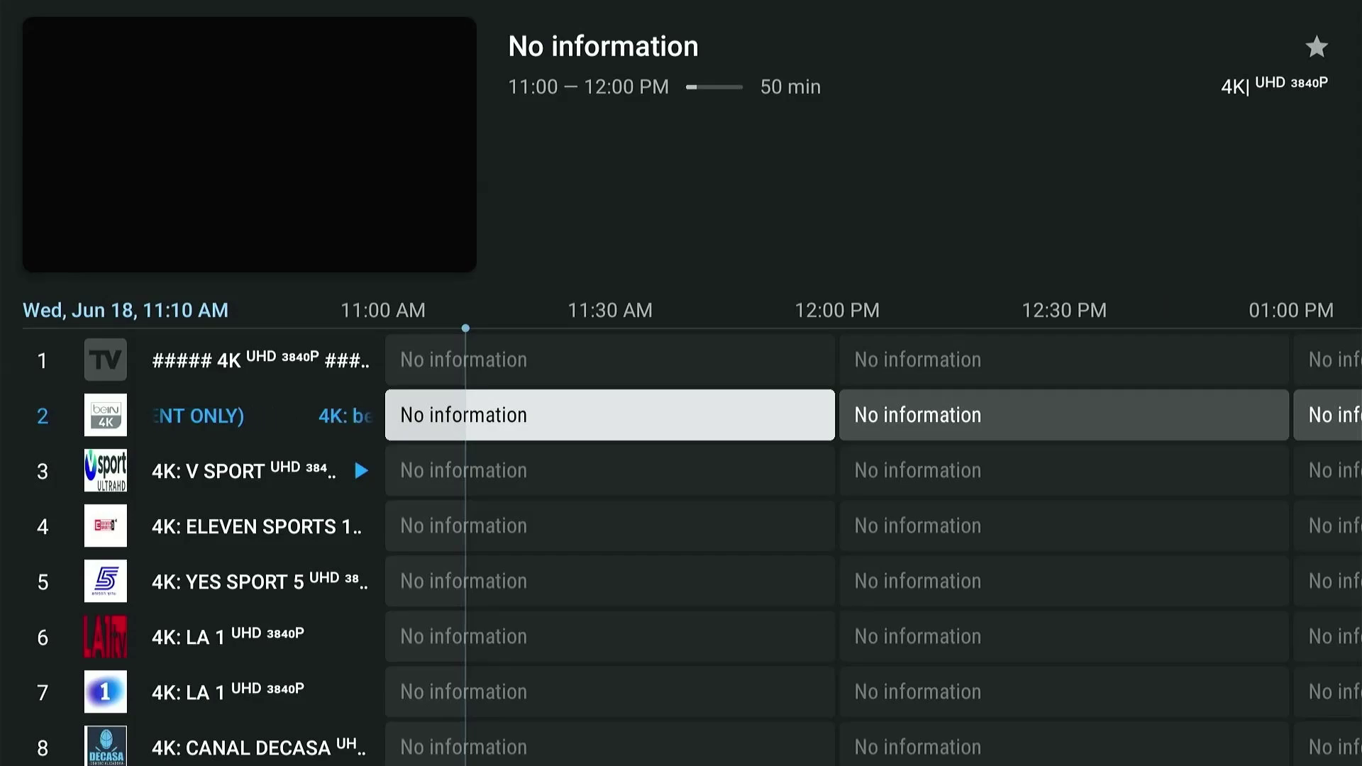
key(Down)
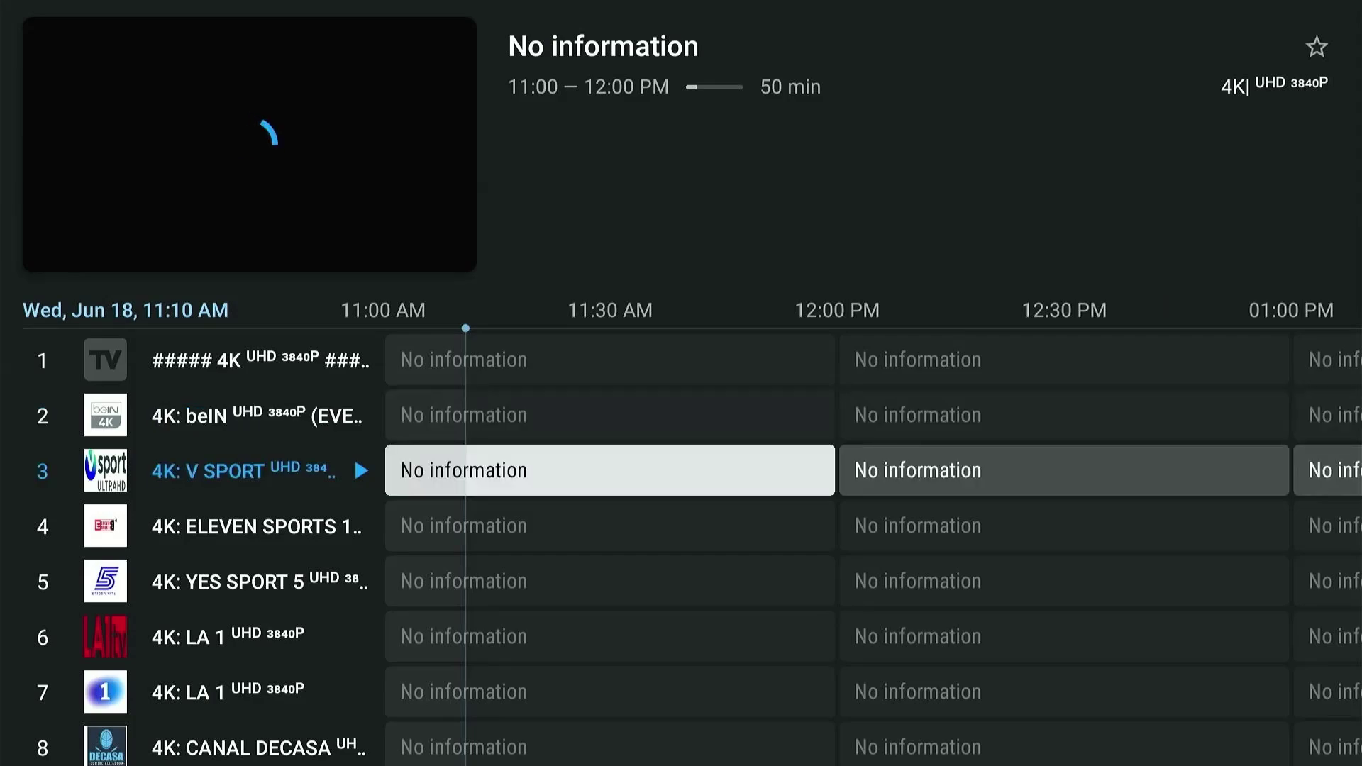
key(Down)
key(Down)
key(Down)
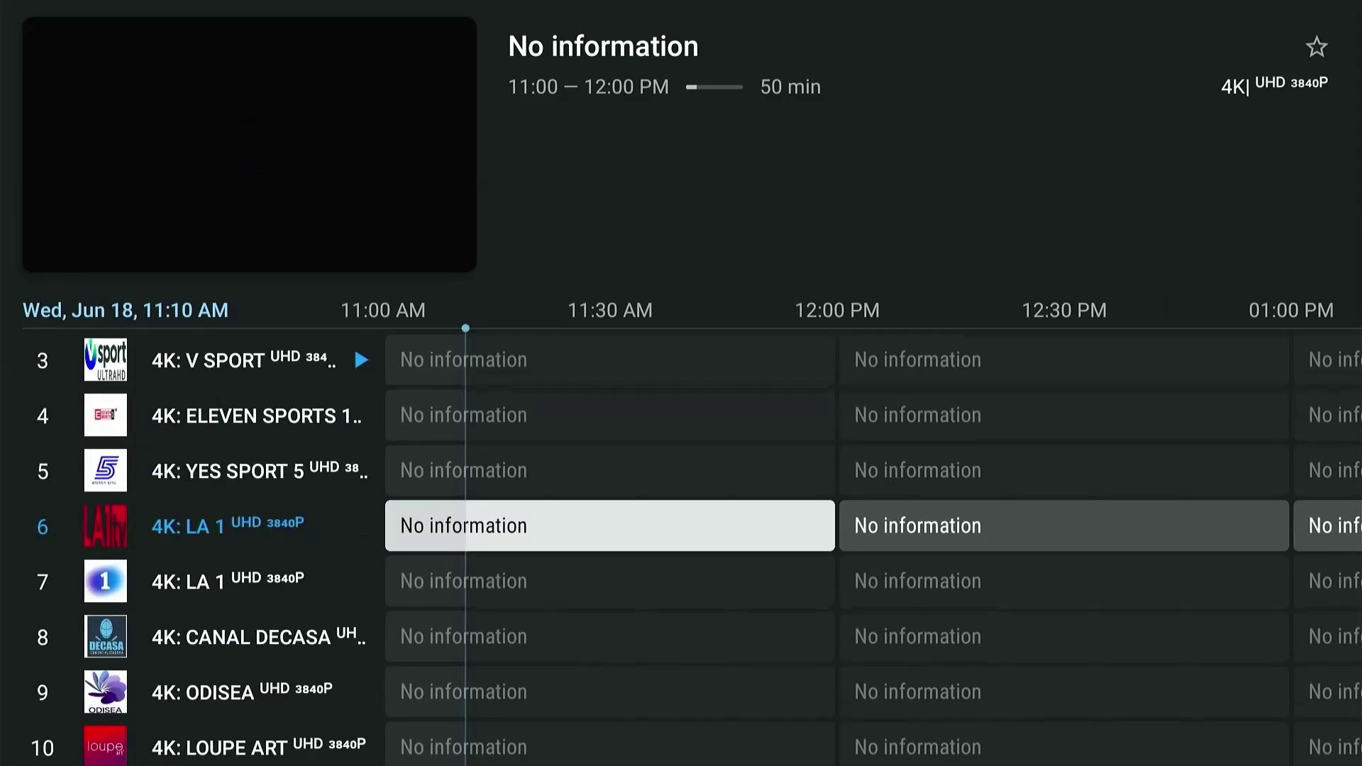
key(Down)
key(Down)
key(Down)
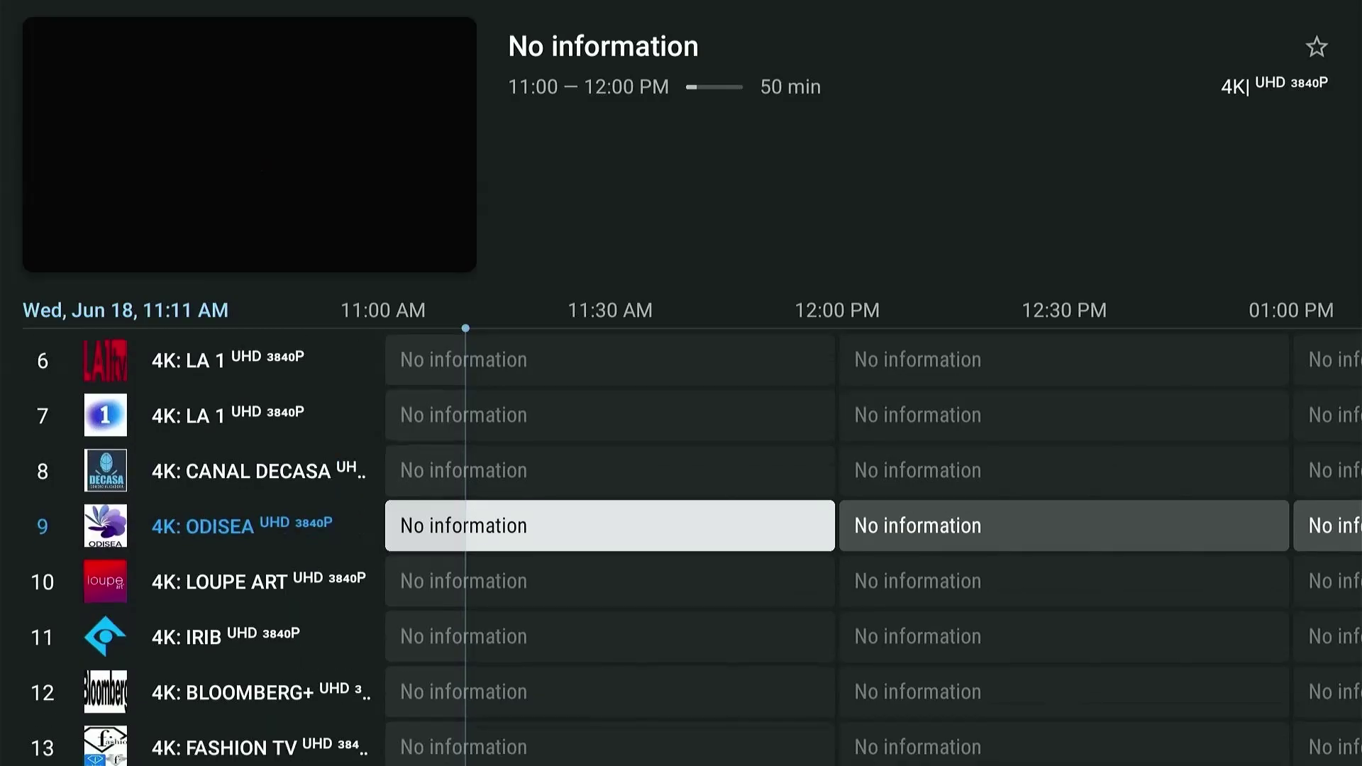
key(Down)
key(Down)
key(Down)
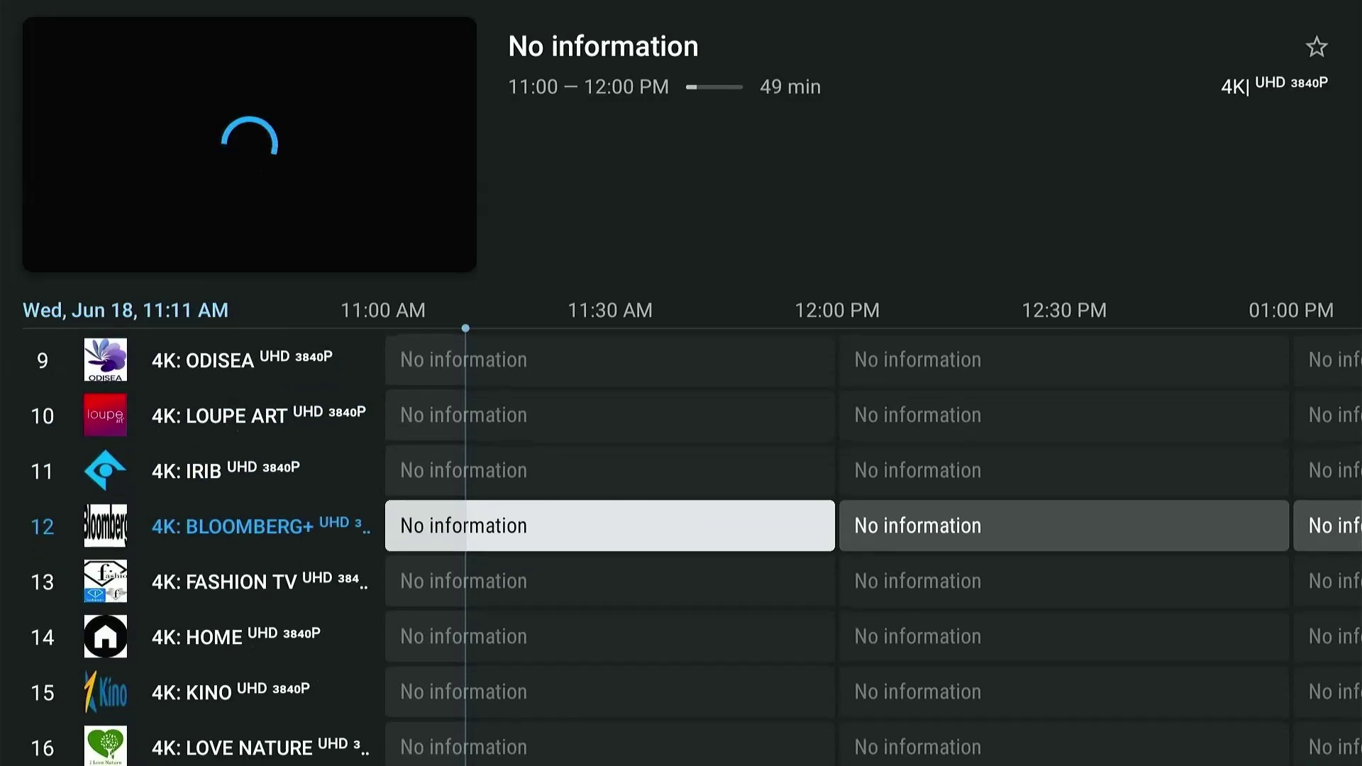
key(Down)
key(Down)
key(Down)
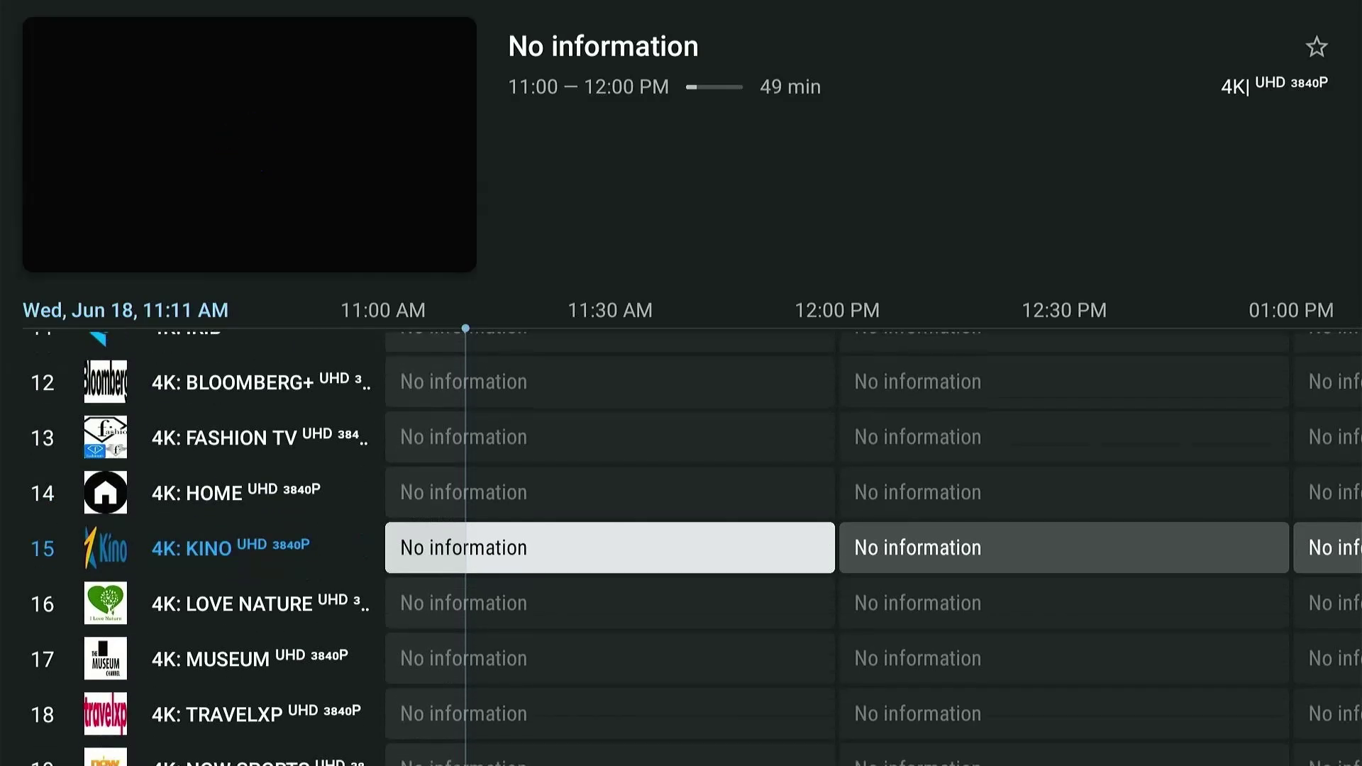
key(Down)
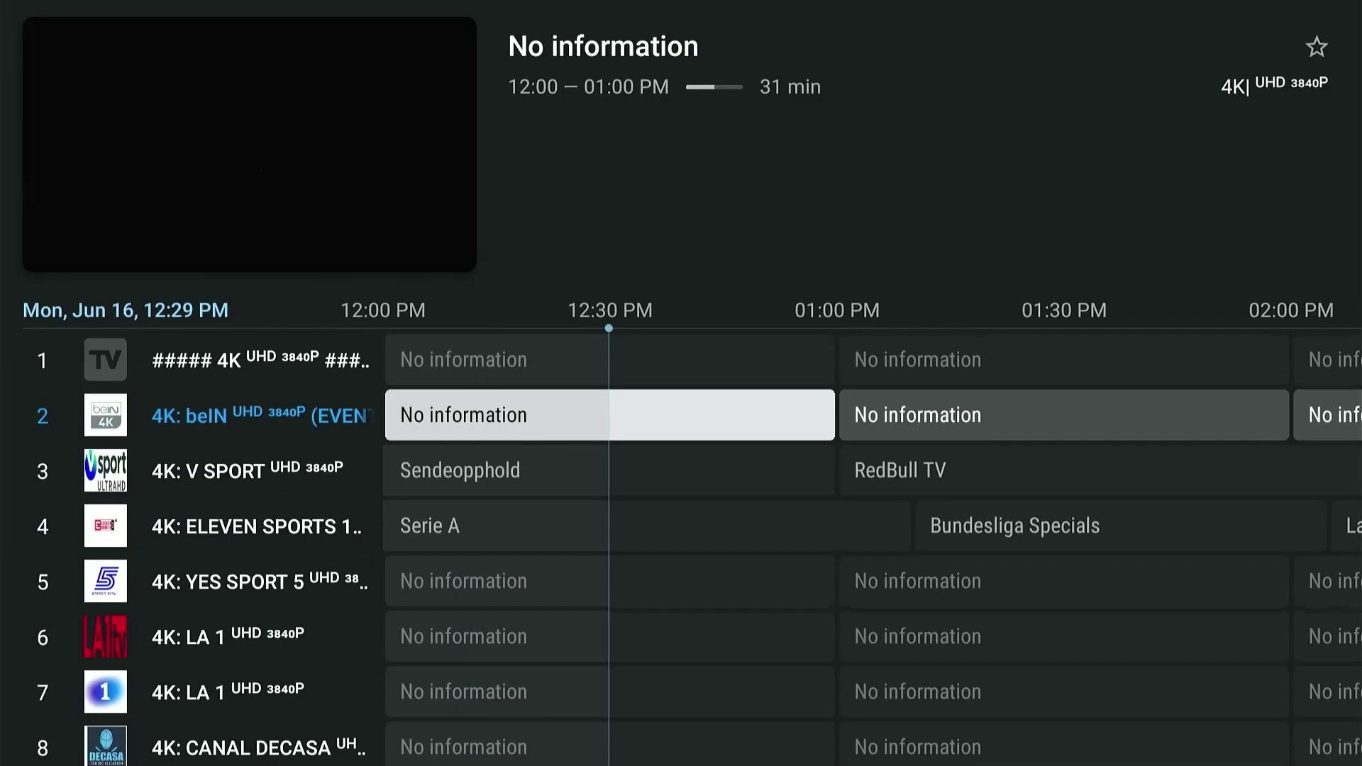
Add the beIN 4K channel to Favorites from its channel options
key(Menu)
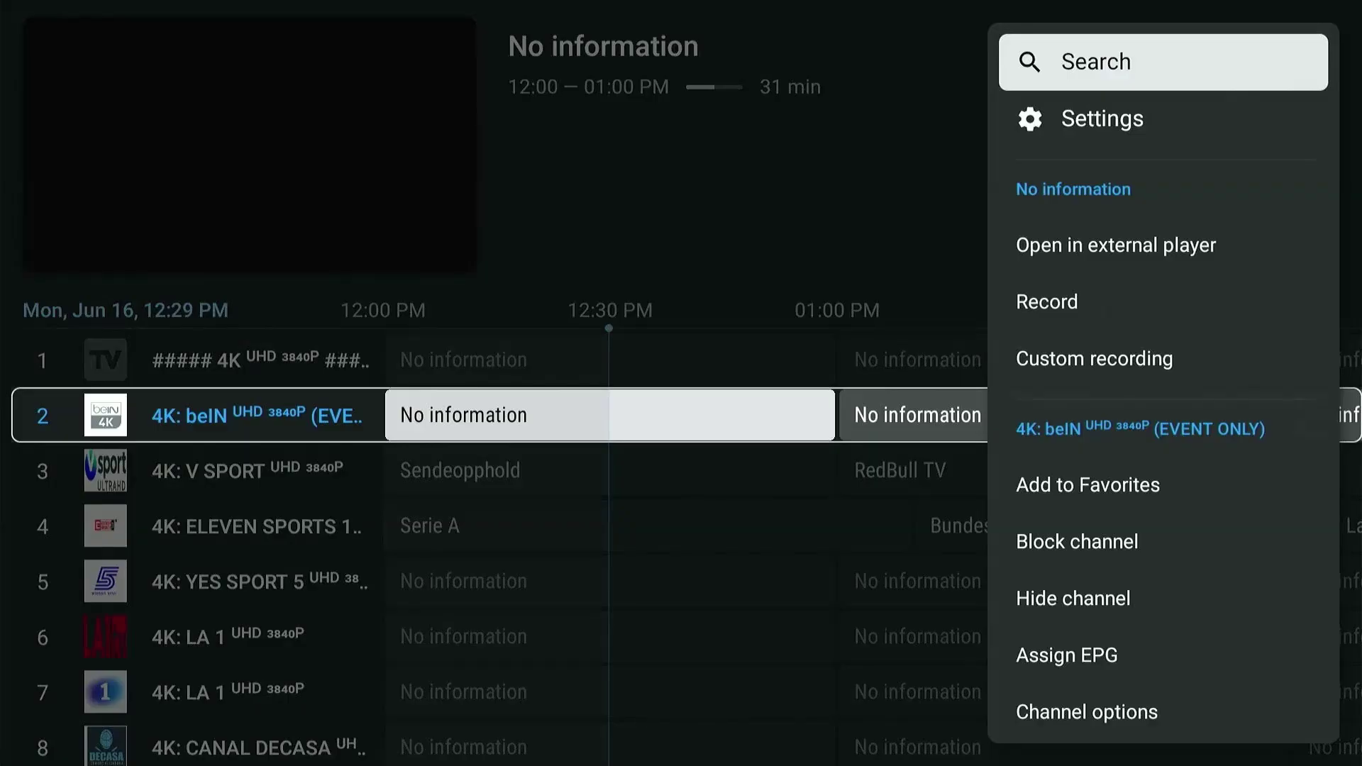
key(Down)
key(Down)
key(Down)
key(Down)
key(Down)
key(Down)
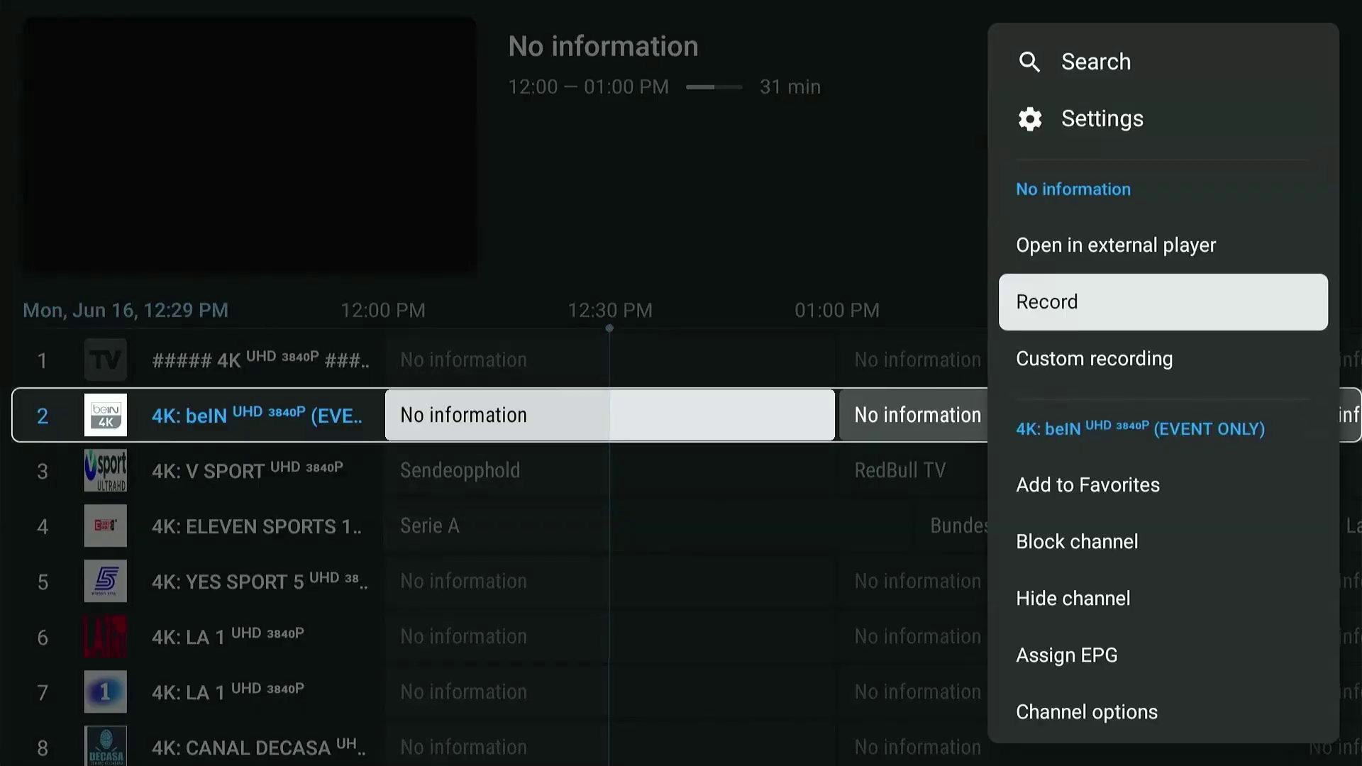
key(Up)
key(Return)
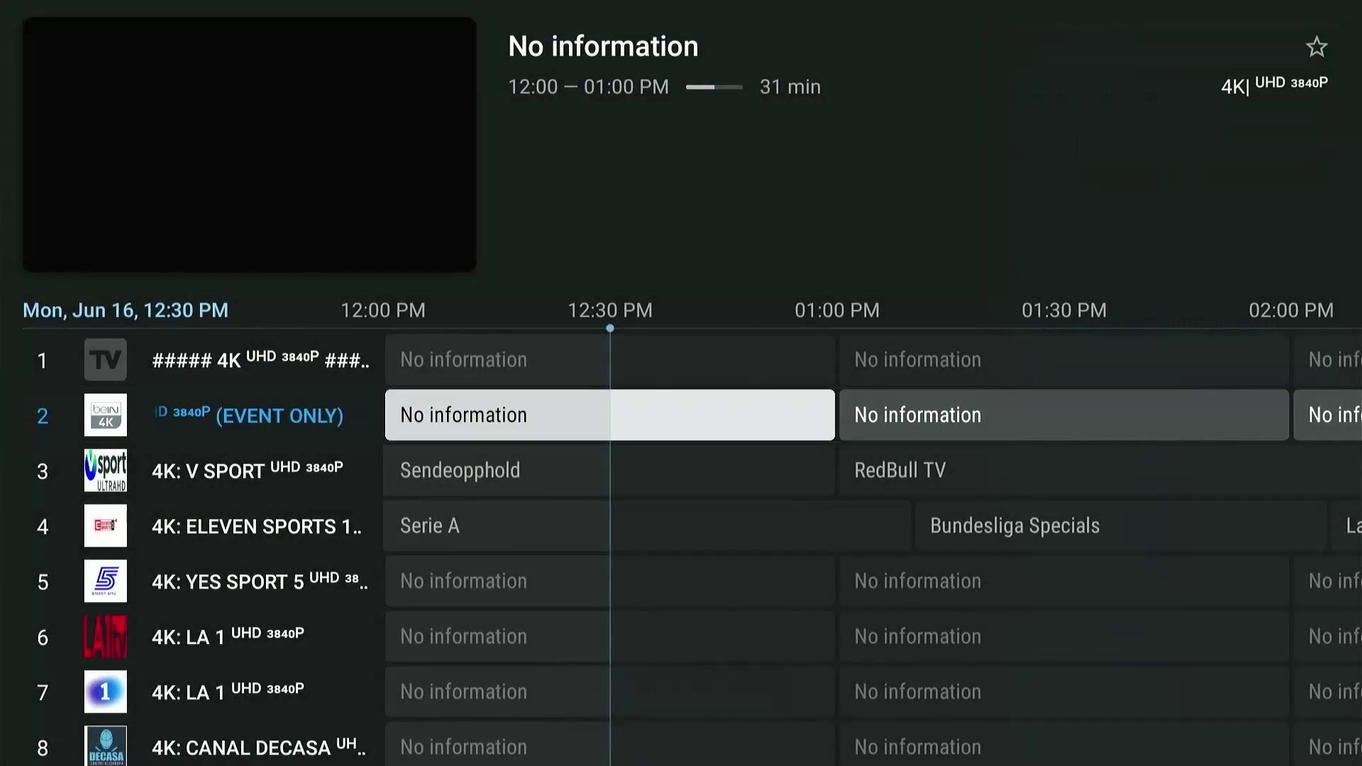
Filter the guide to the Favorites group to check beIN is listed
key(Left)
key(Up)
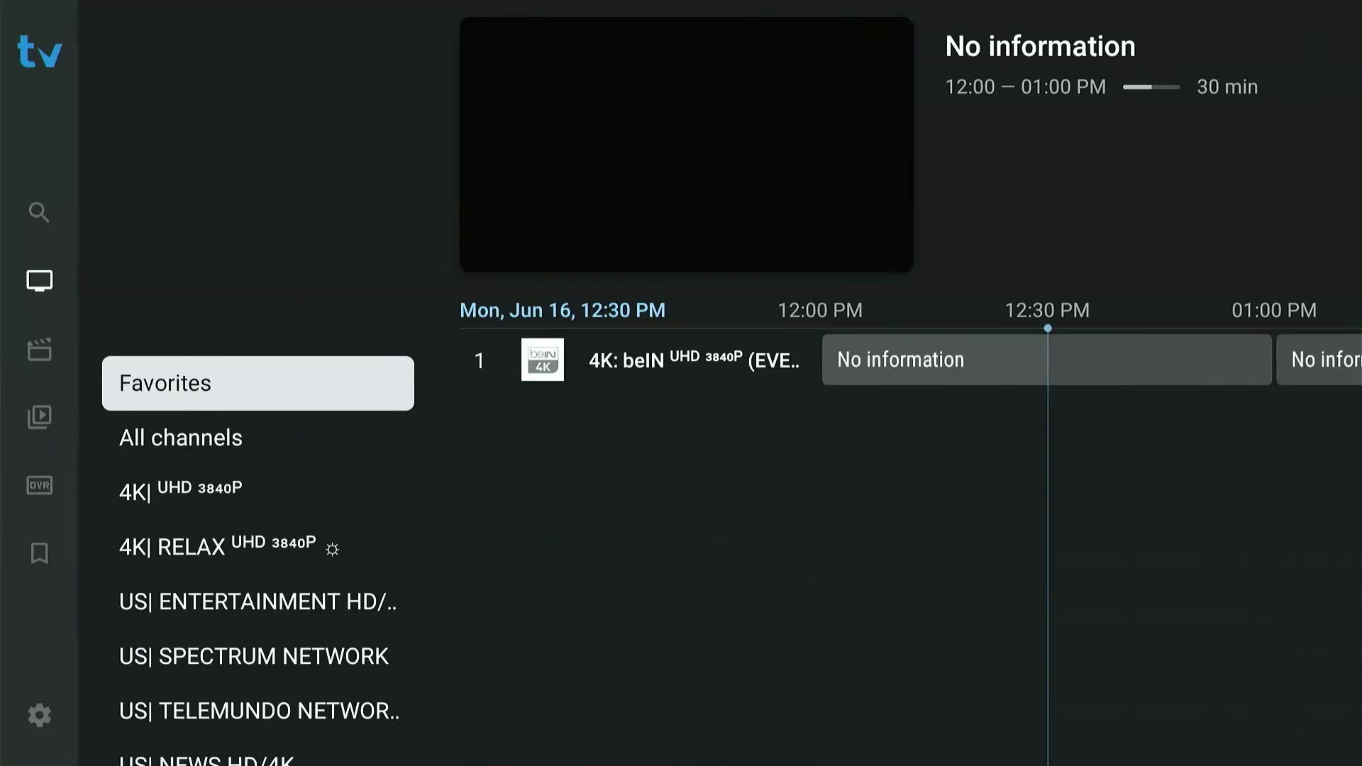
key(Right)
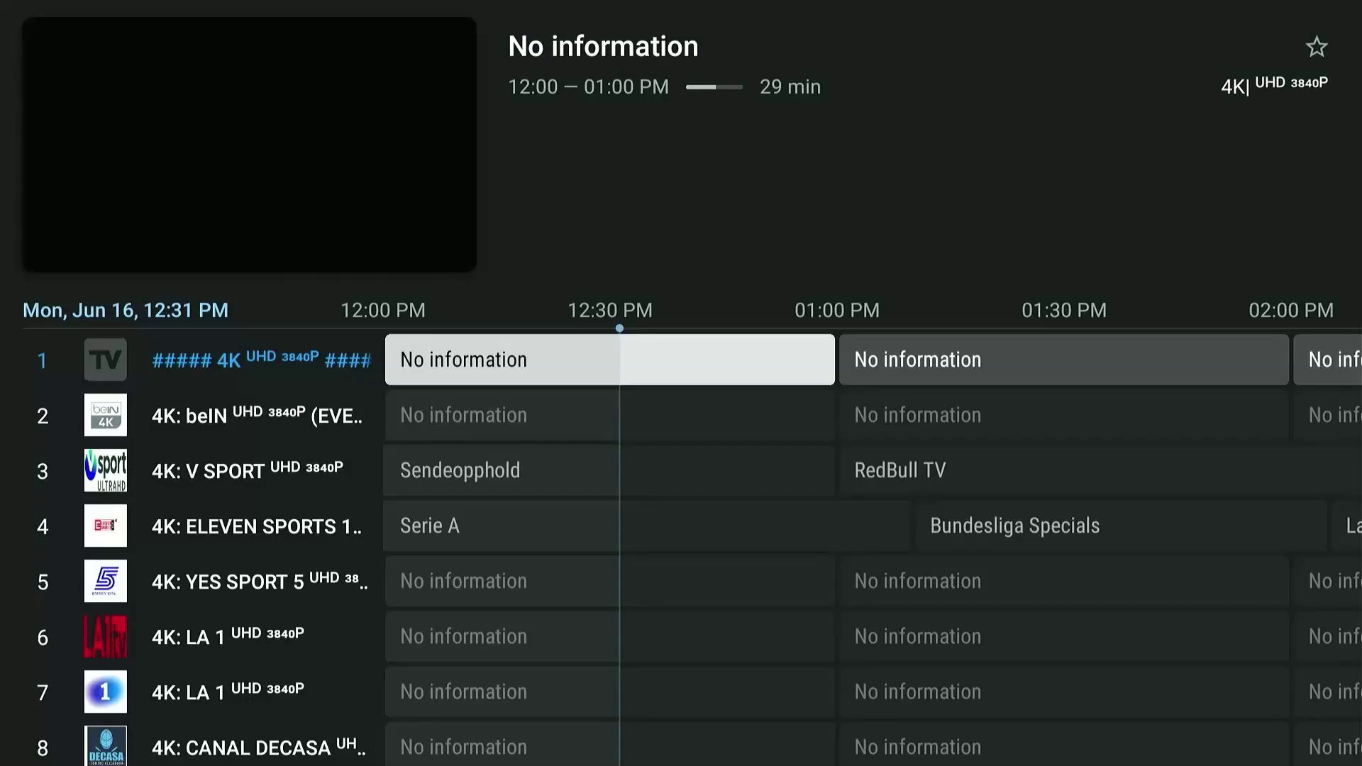
Set the All channels group's Use external player option to Yes
key(Left)
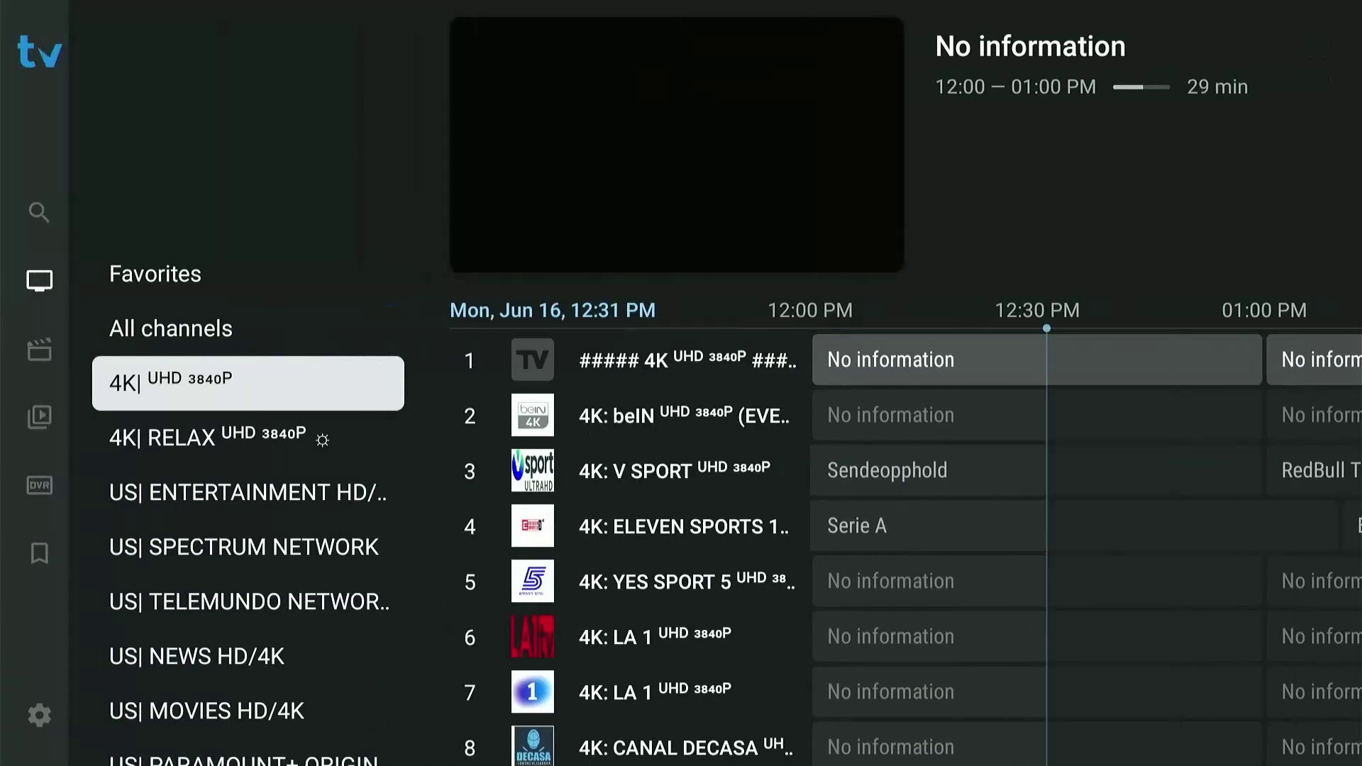
key(Up)
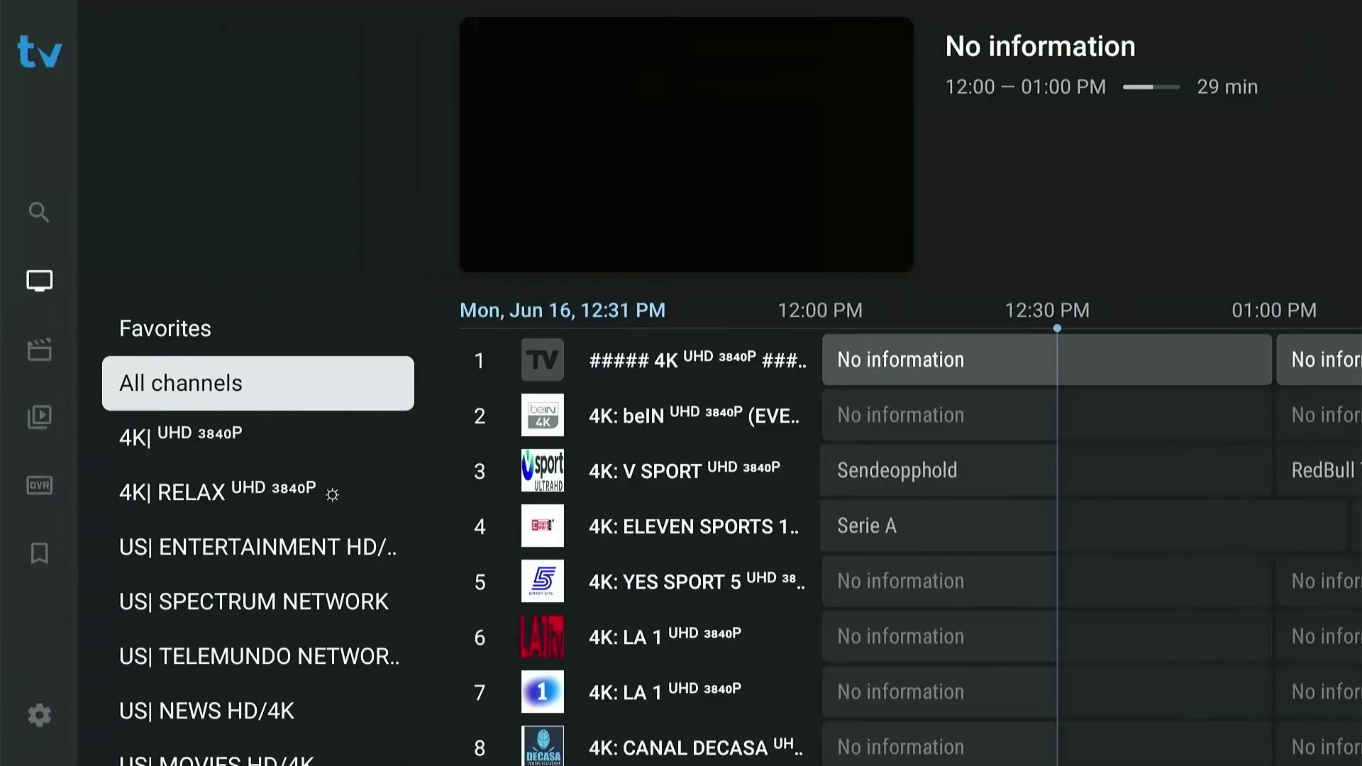
key(Return)
key(Down)
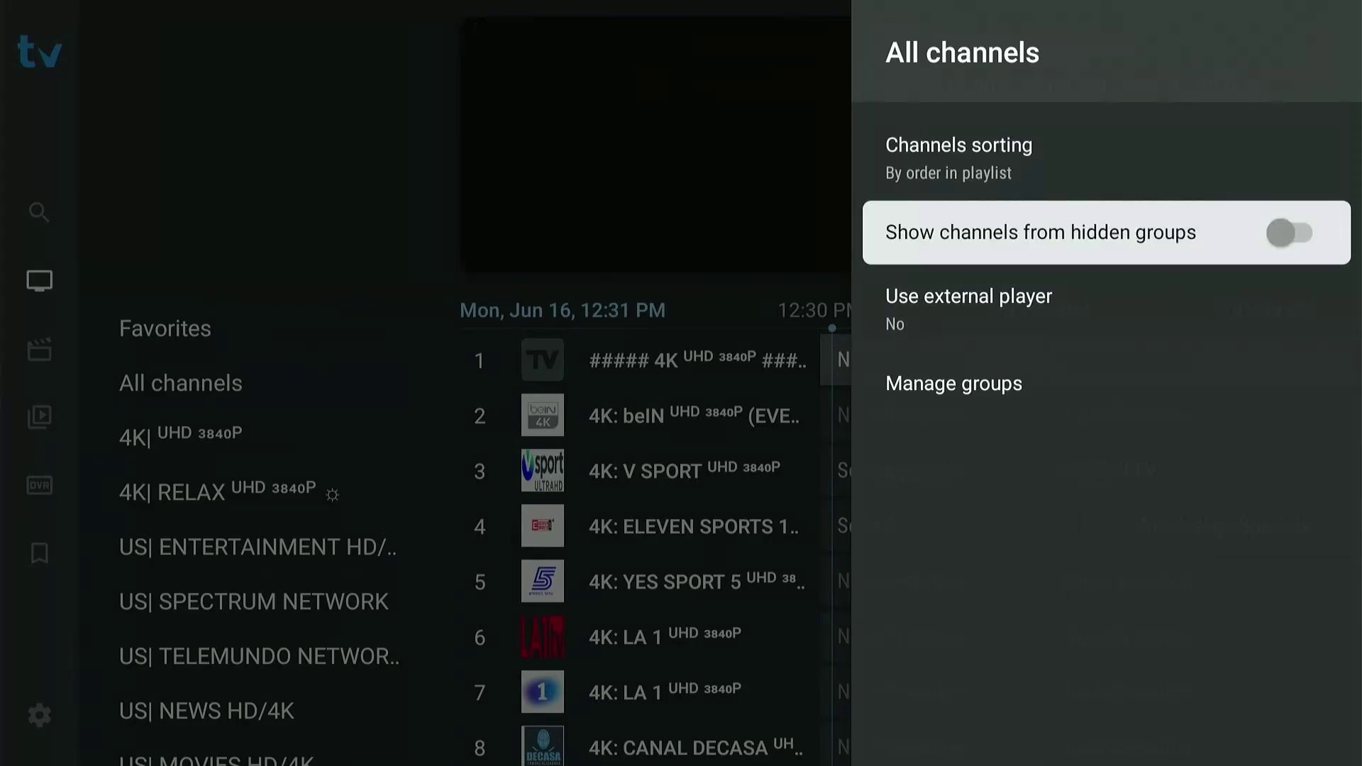
key(Down)
key(Return)
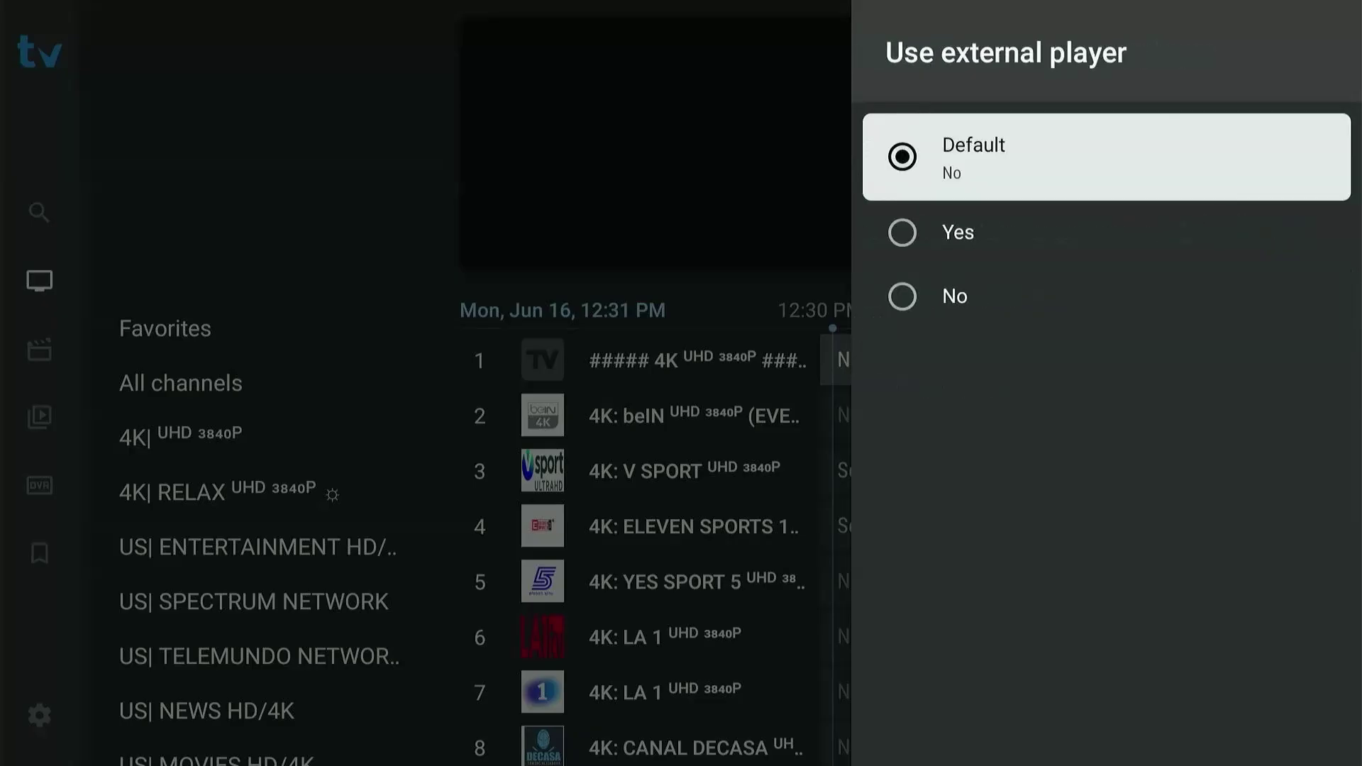
key(Down)
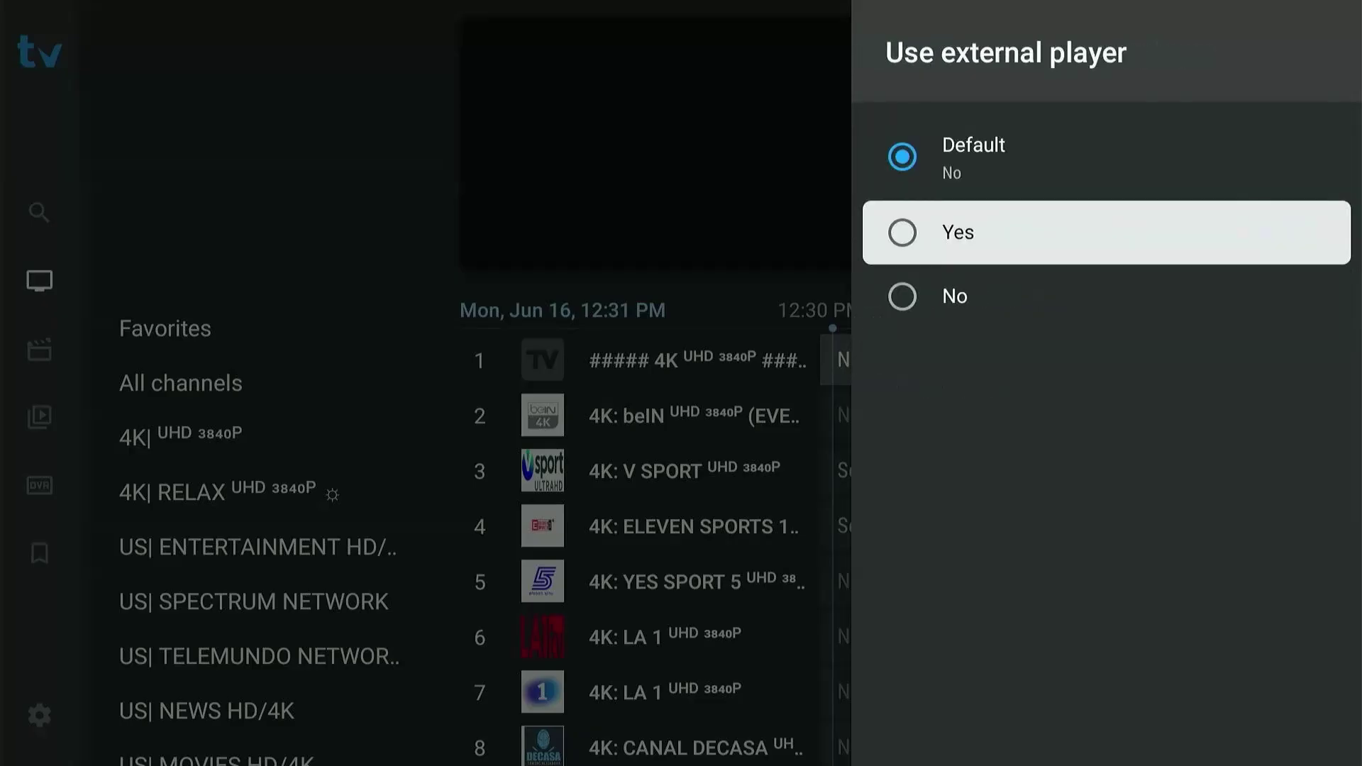
key(Return)
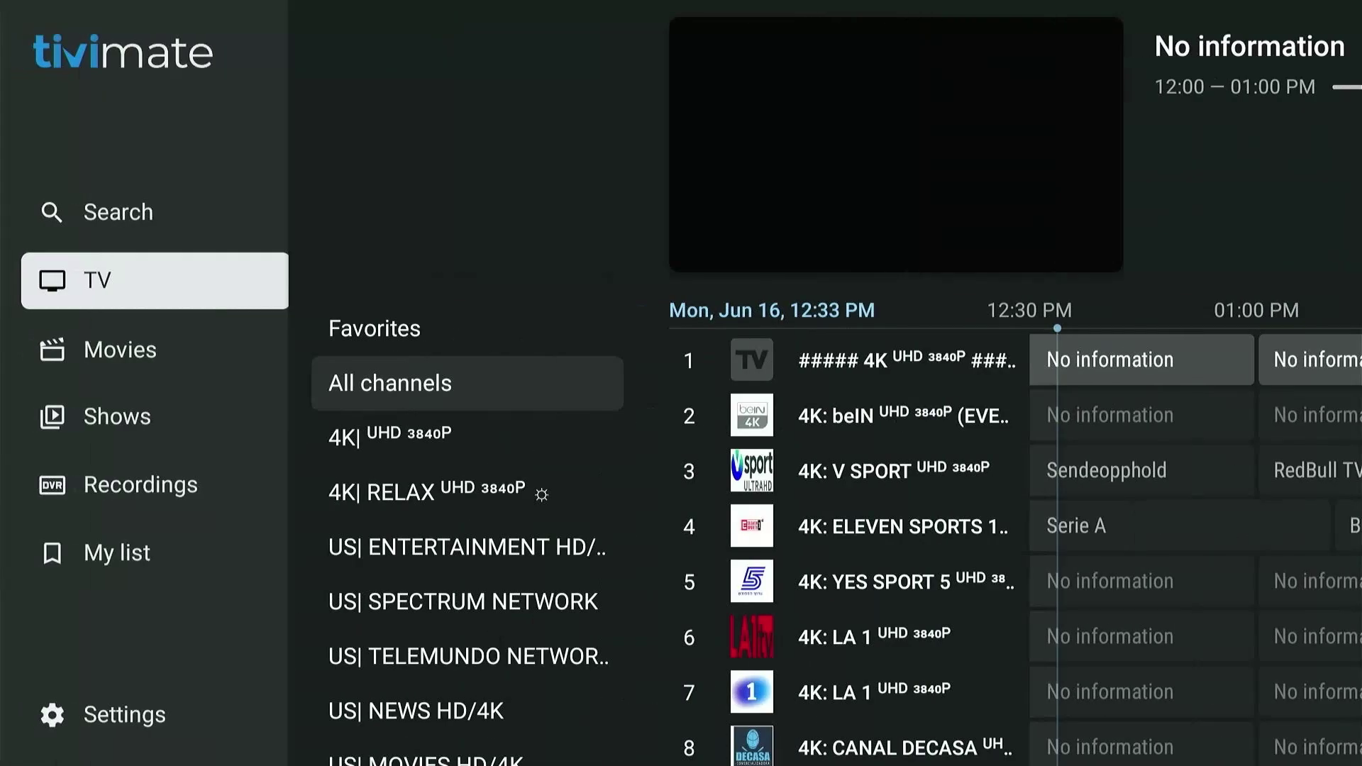
Browse the interface languages under Settings > Appearance > Language, leaving it on System
key(Down)
key(Down)
key(Down)
key(Down)
key(Down)
key(Return)
key(Down)
key(Down)
key(Down)
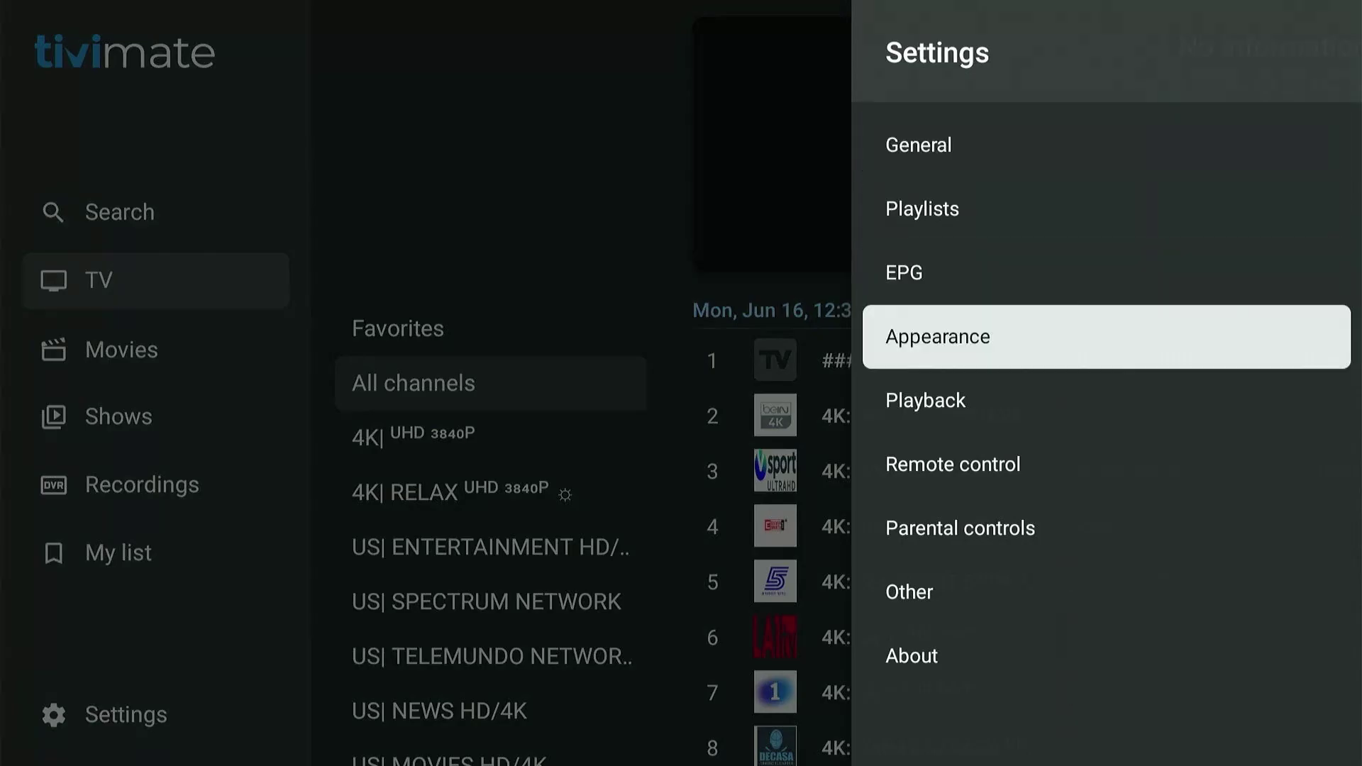
key(Return)
key(Down)
key(Down)
key(Down)
key(Down)
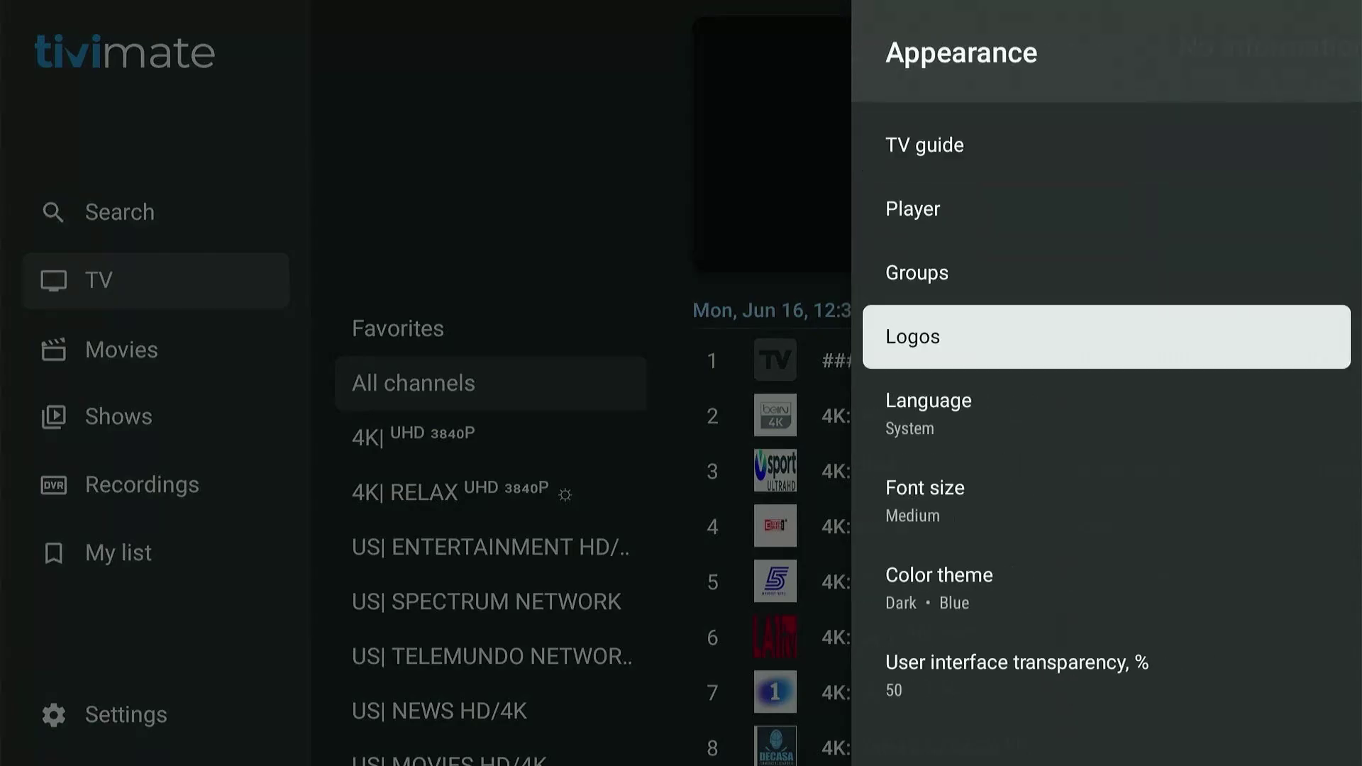
key(Return)
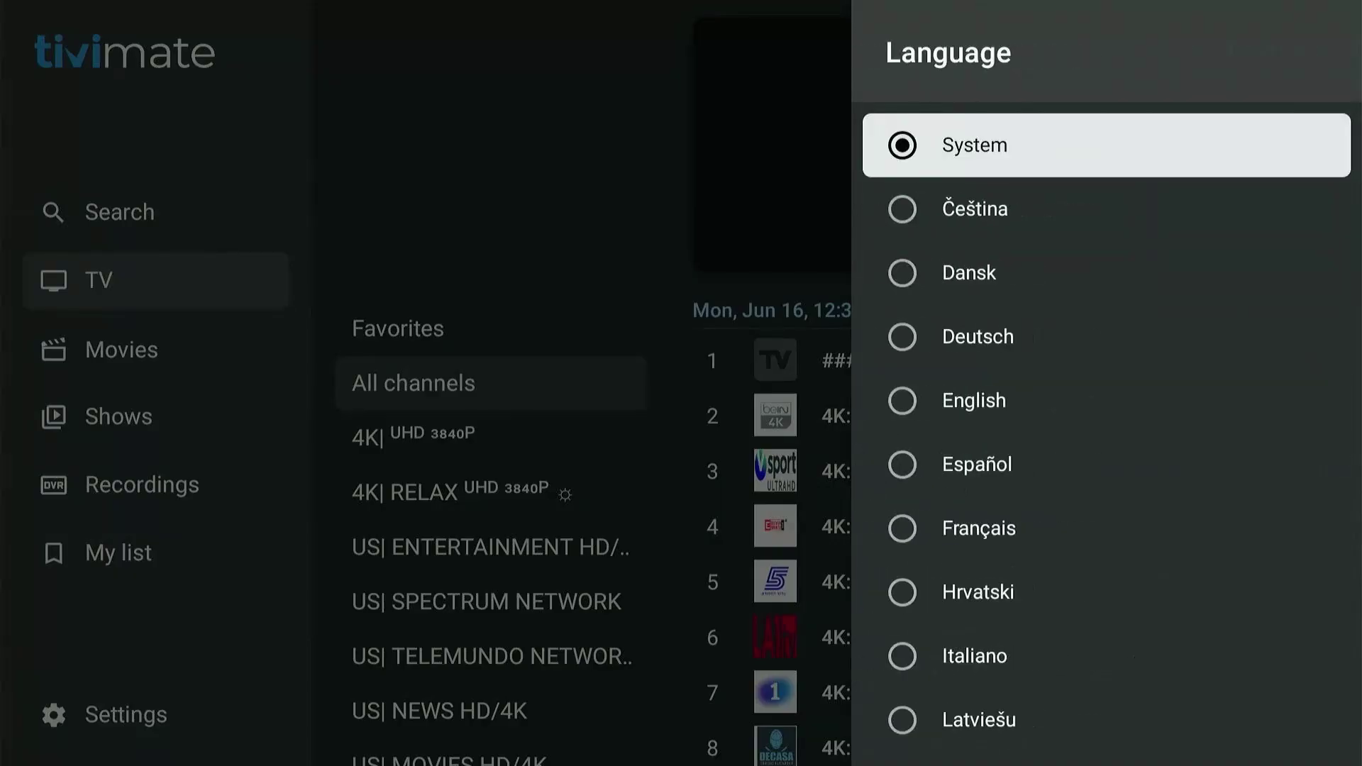
key(Down)
key(Down)
key(Down)
key(Down)
key(Down)
key(Down)
key(Down)
key(Down)
key(Down)
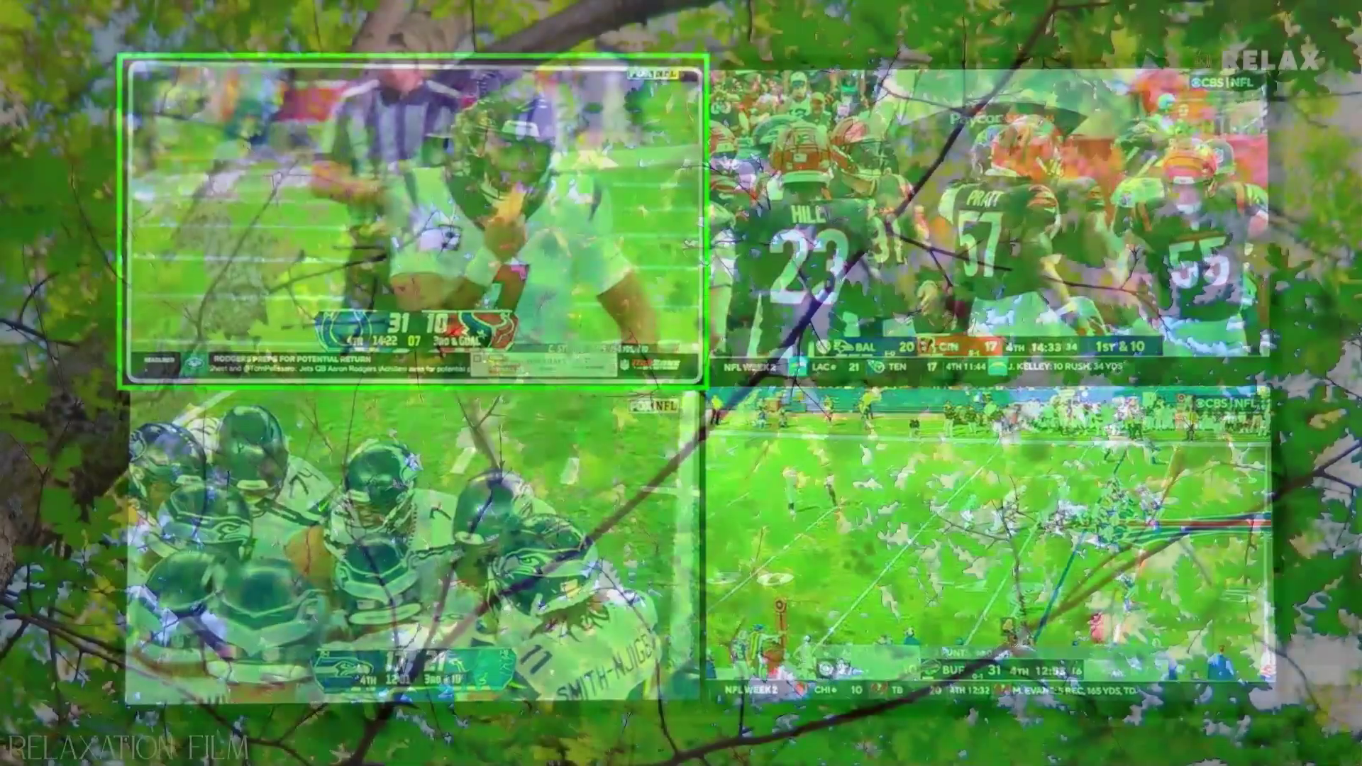
Bring up the player options over the channel and move along them
key(Return)
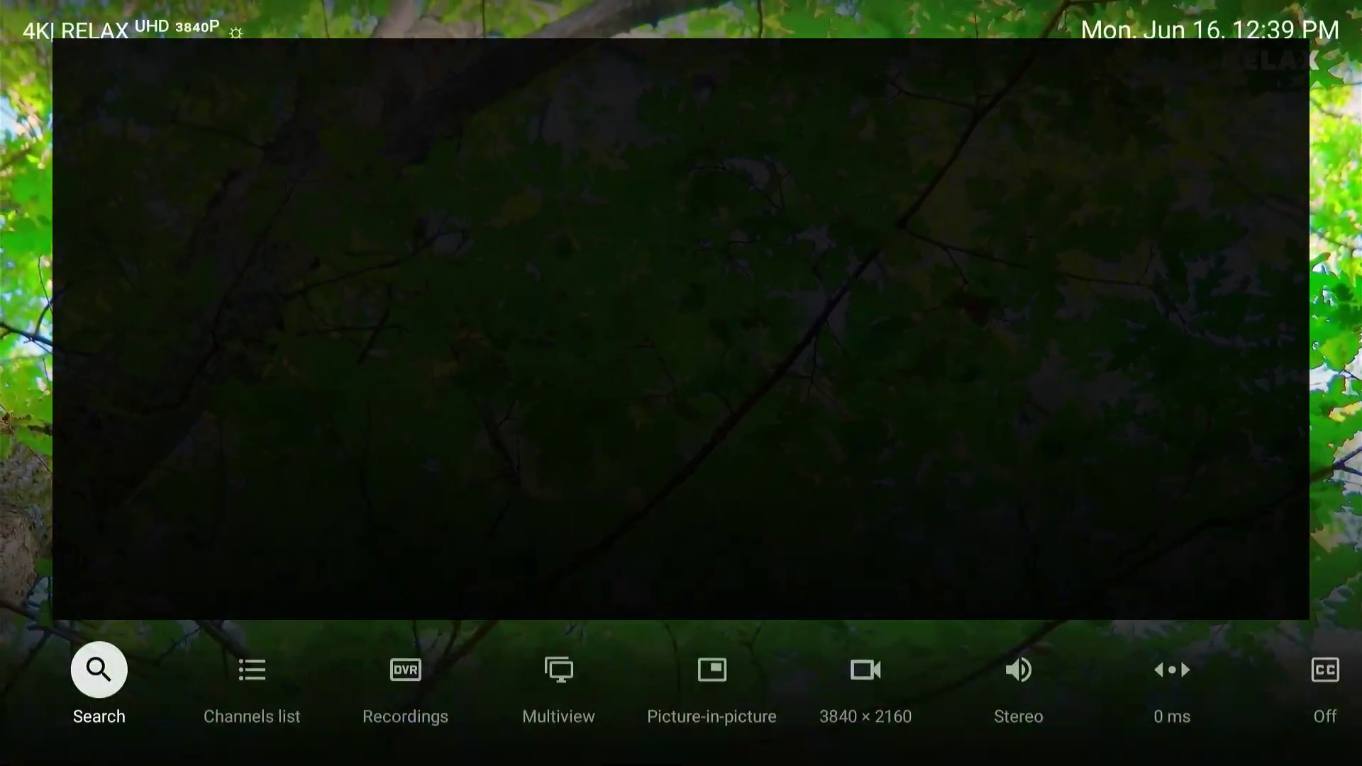
key(Right)
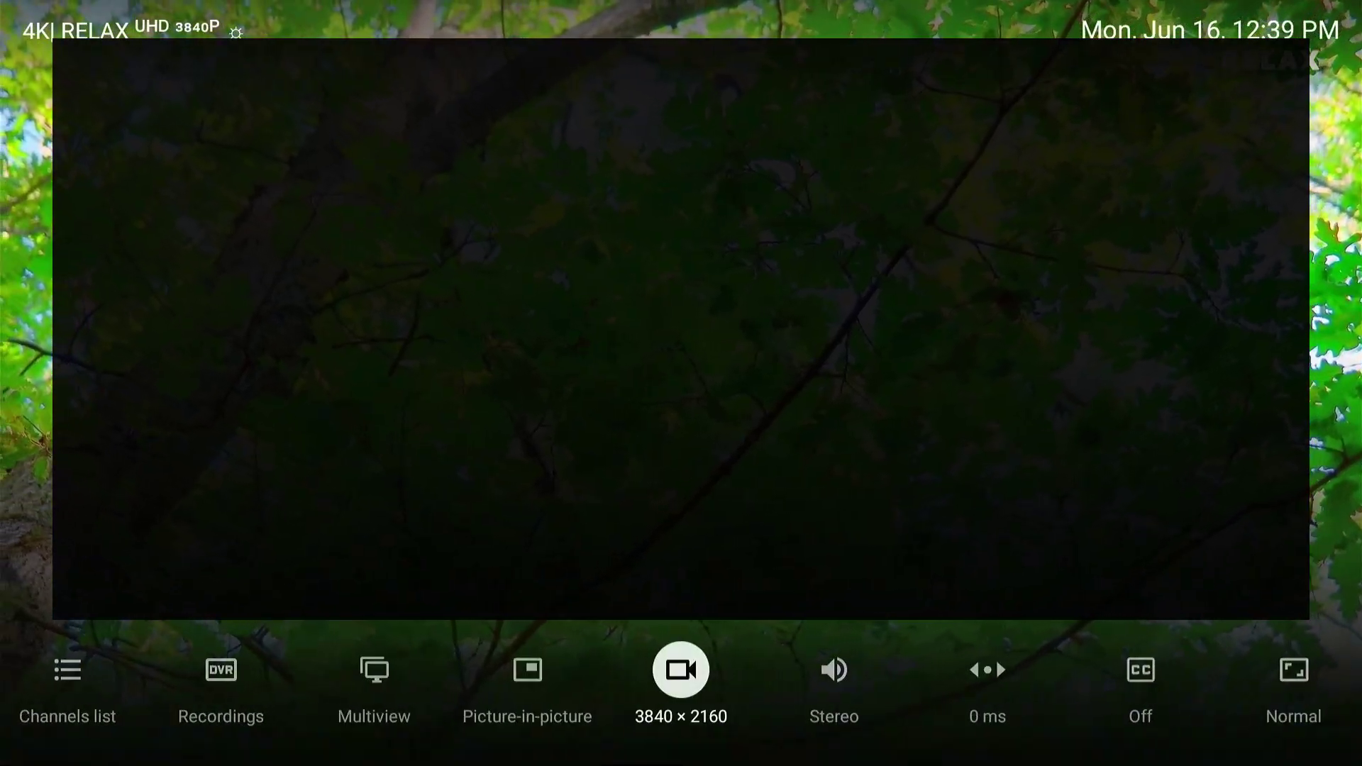
key(Left)
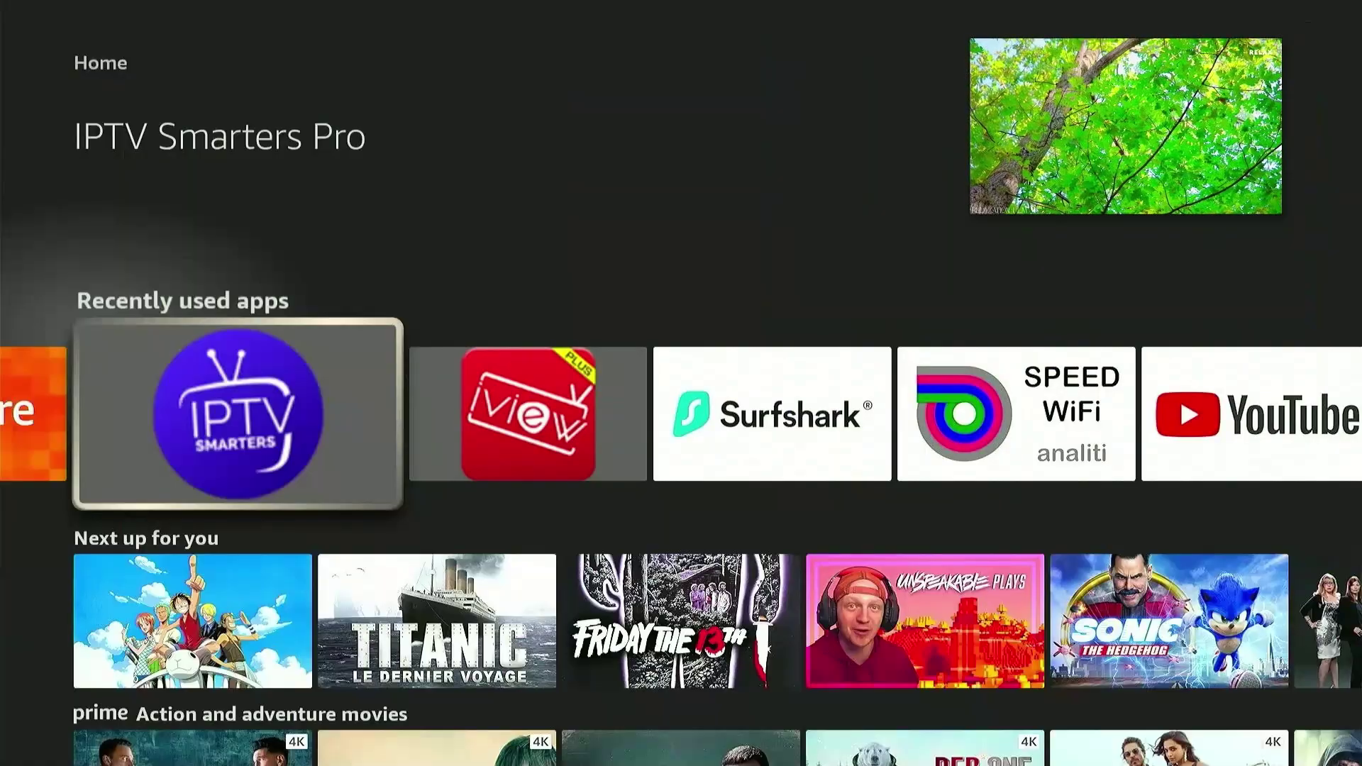
Reopen TiviMate from Recently used apps to return to the 4K| RELAX guide
key(Left)
key(Left)
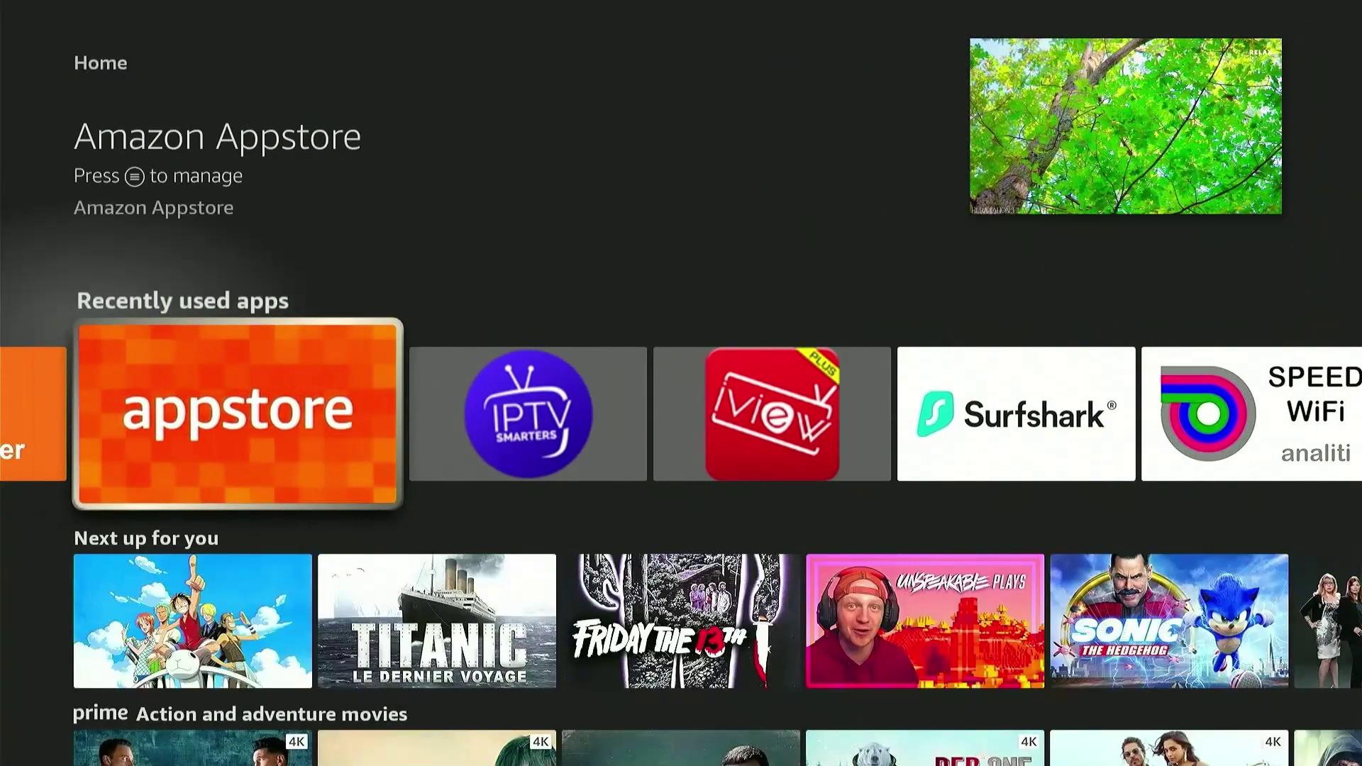
key(Left)
key(Left)
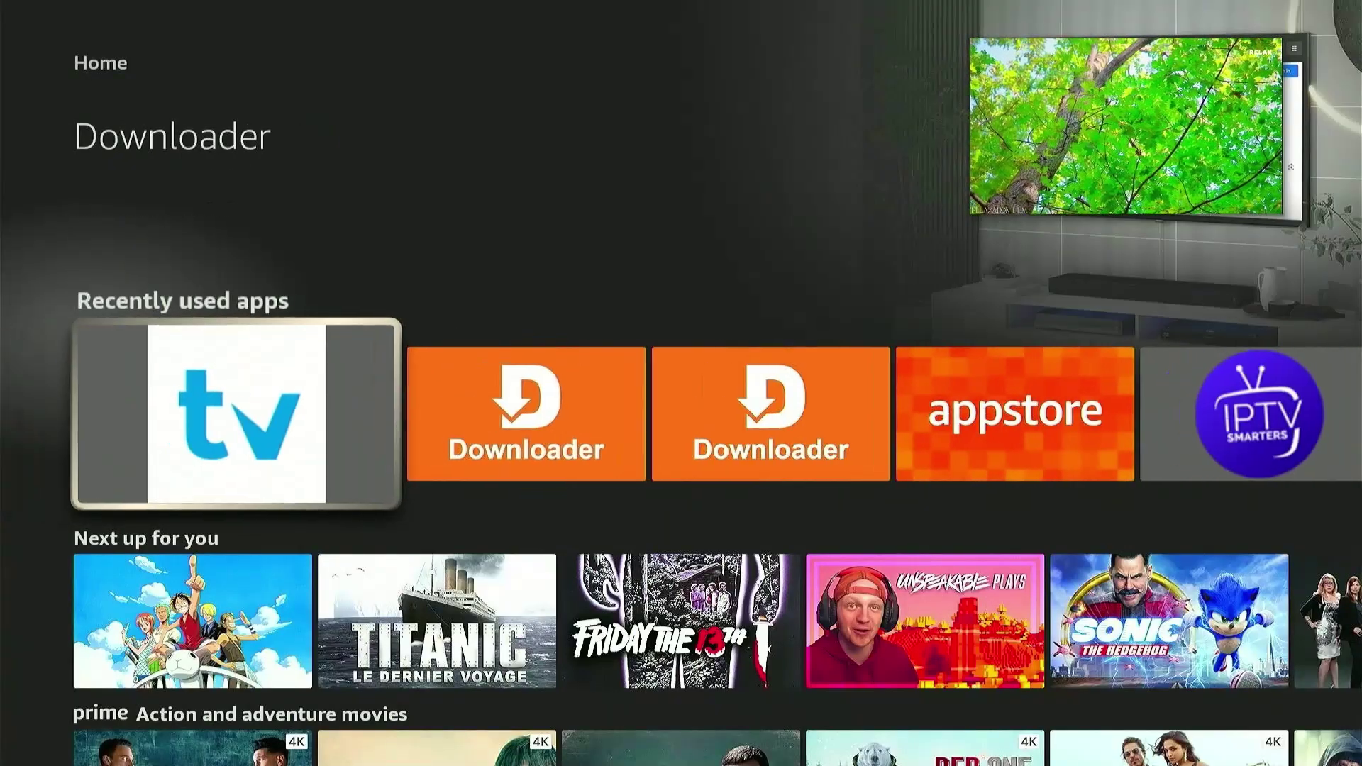
key(Down)
key(Down)
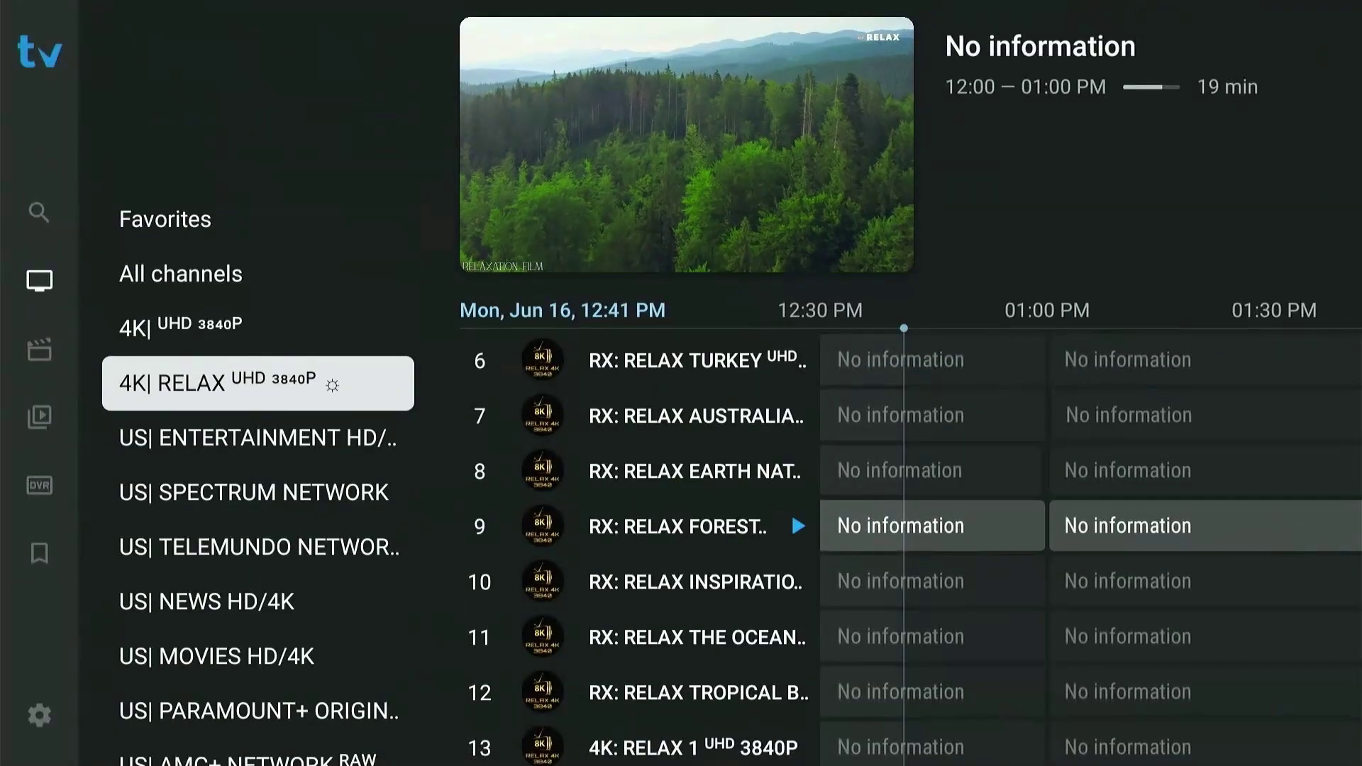
key(Left)
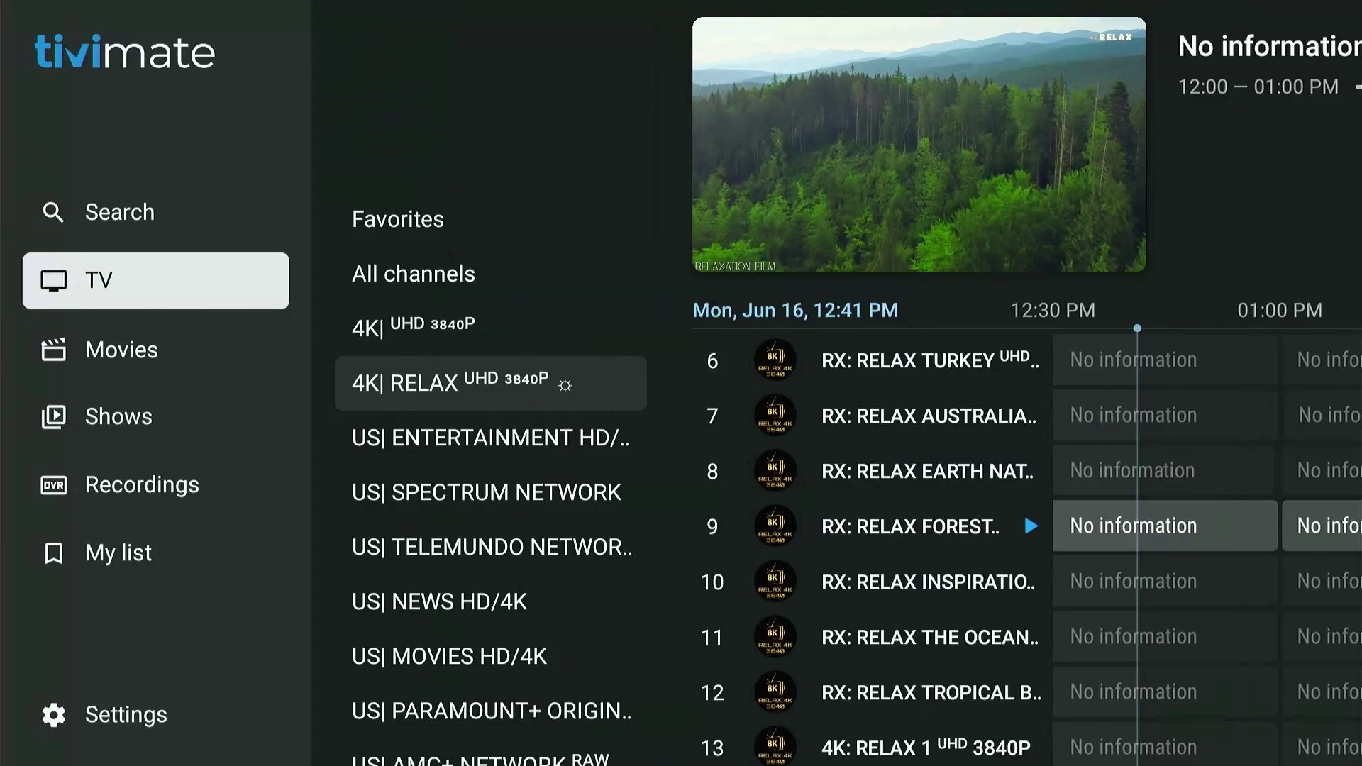
key(Down)
key(Down)
key(Down)
key(Down)
key(Down)
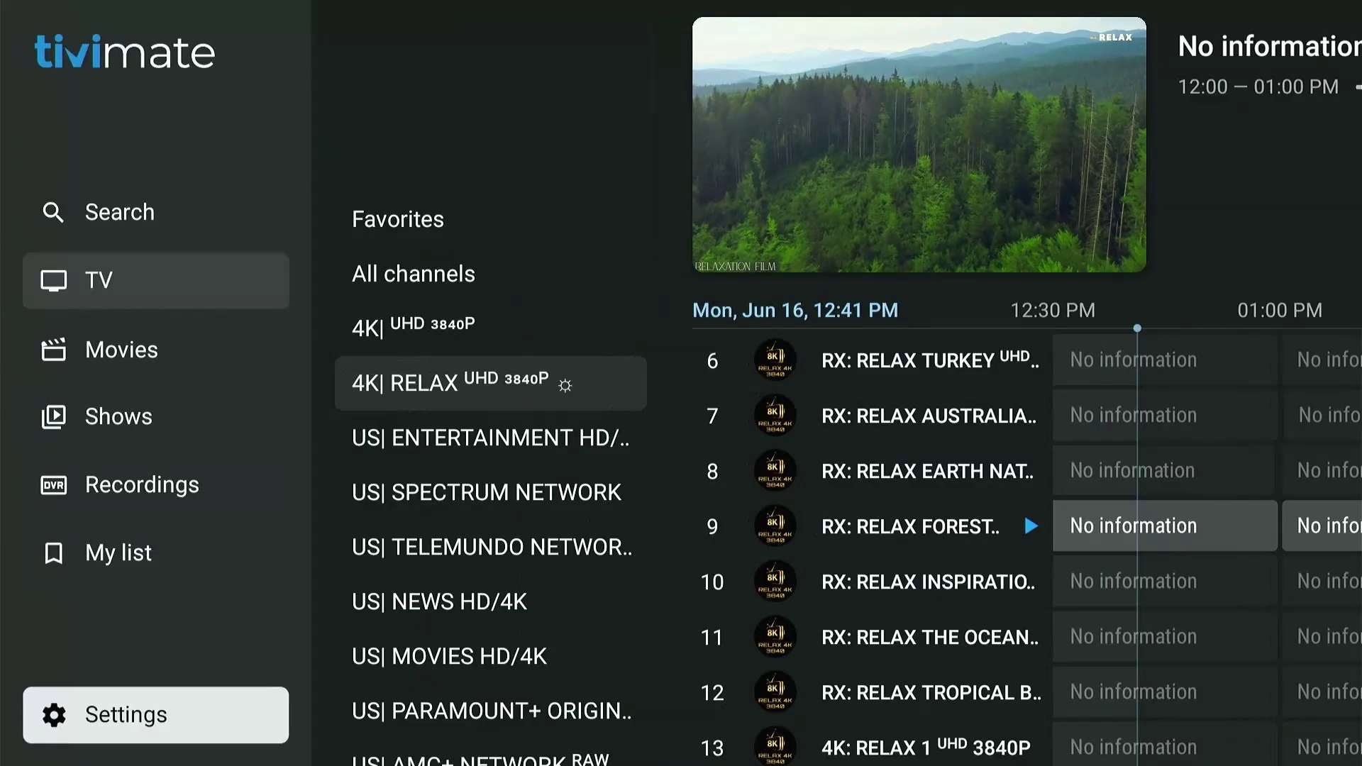
key(Return)
key(Down)
key(Down)
key(Down)
key(Down)
key(Down)
key(Down)
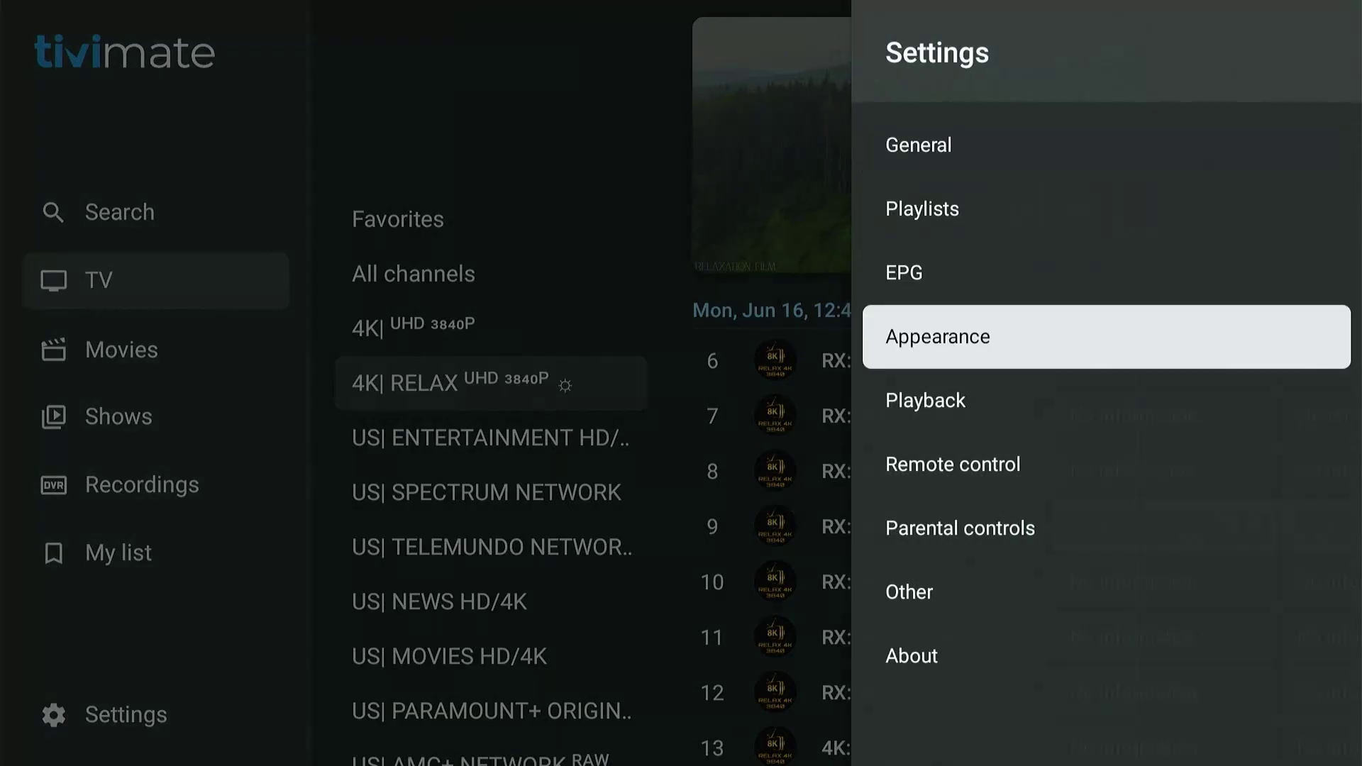
key(Return)
key(Return)
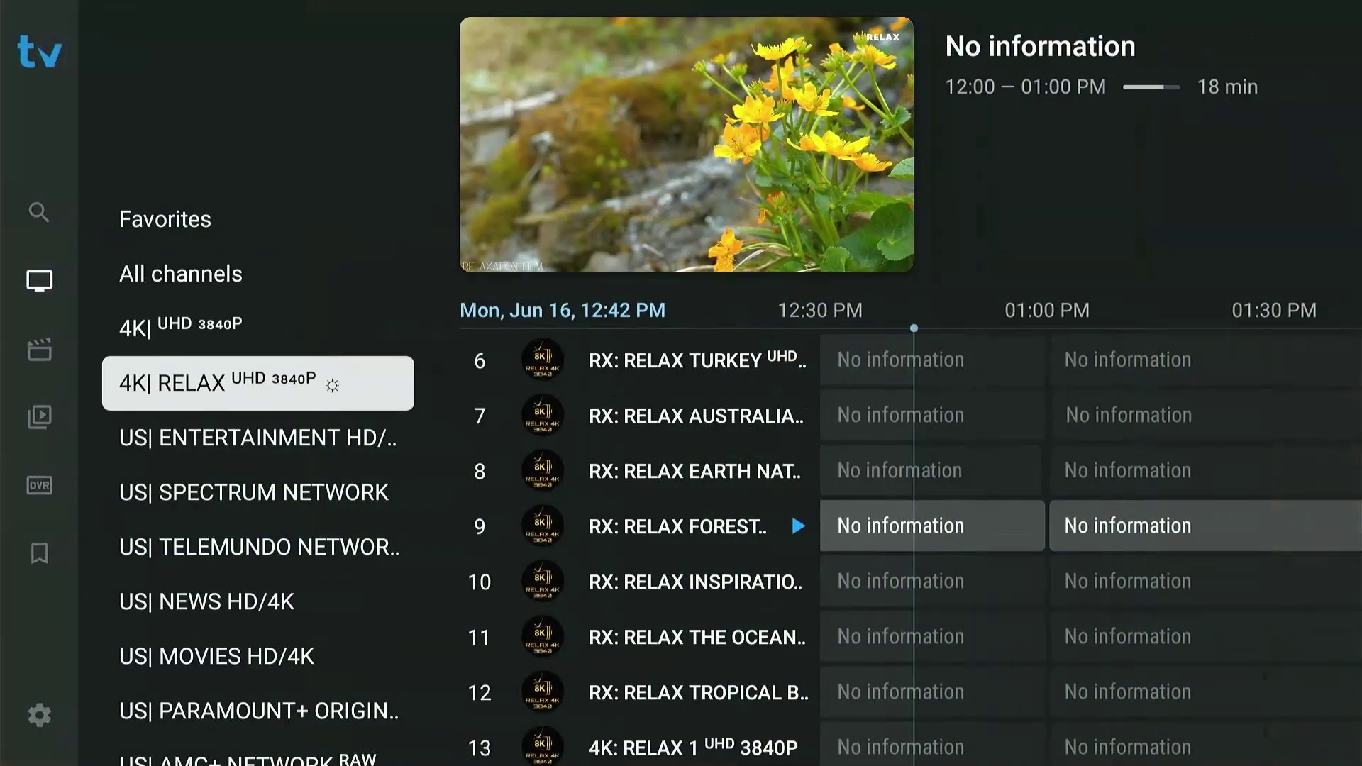
key(Right)
key(Down)
key(Up)
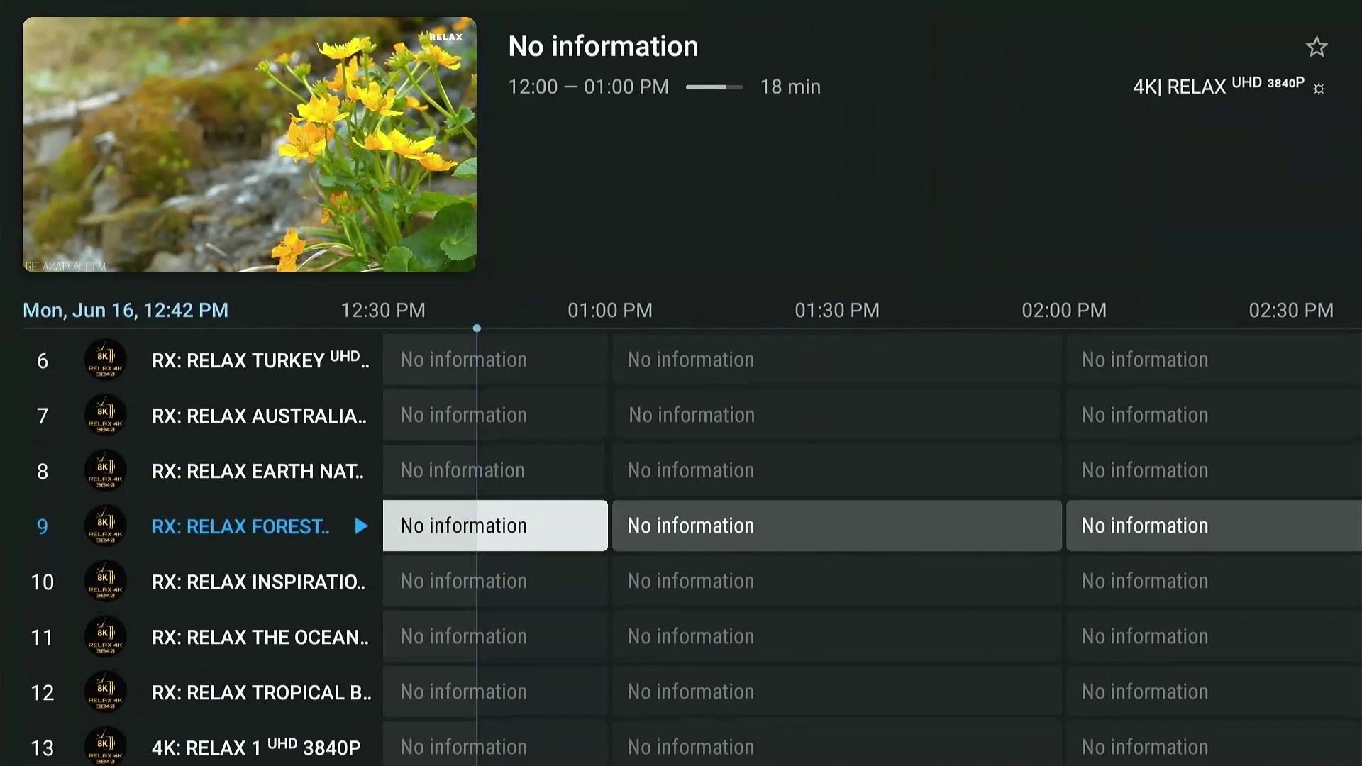
Record RX: RELAX FOREST for one hour, ticking Don't show again on the notice
key(Menu)
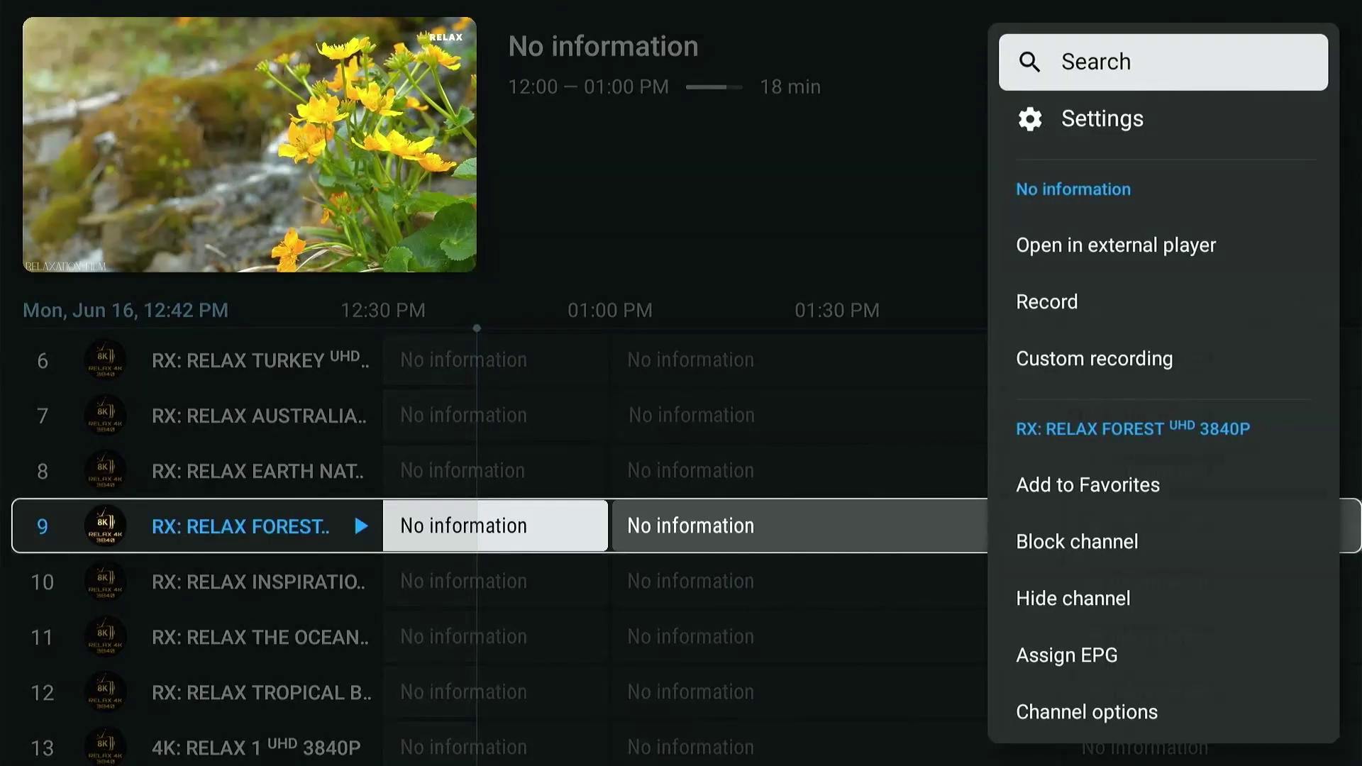
key(Down)
key(Down)
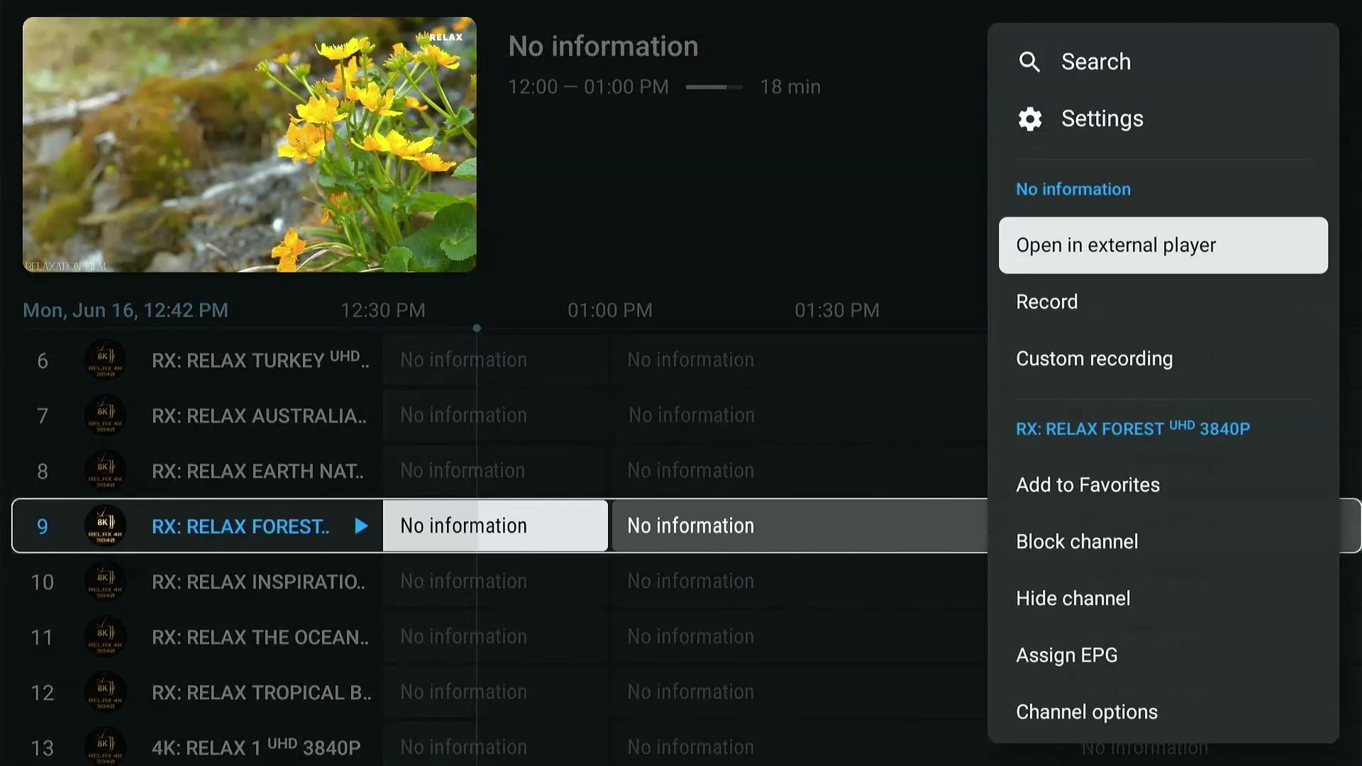
key(Down)
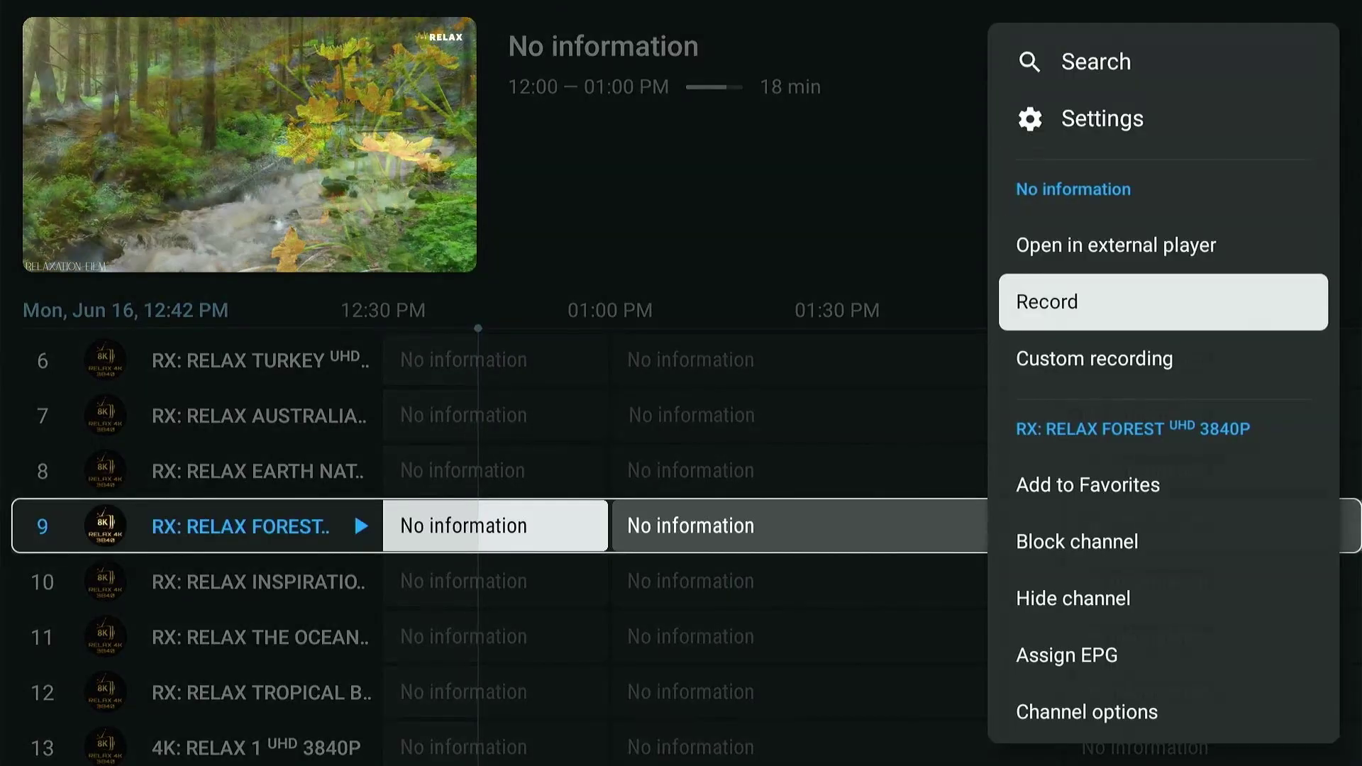
key(Return)
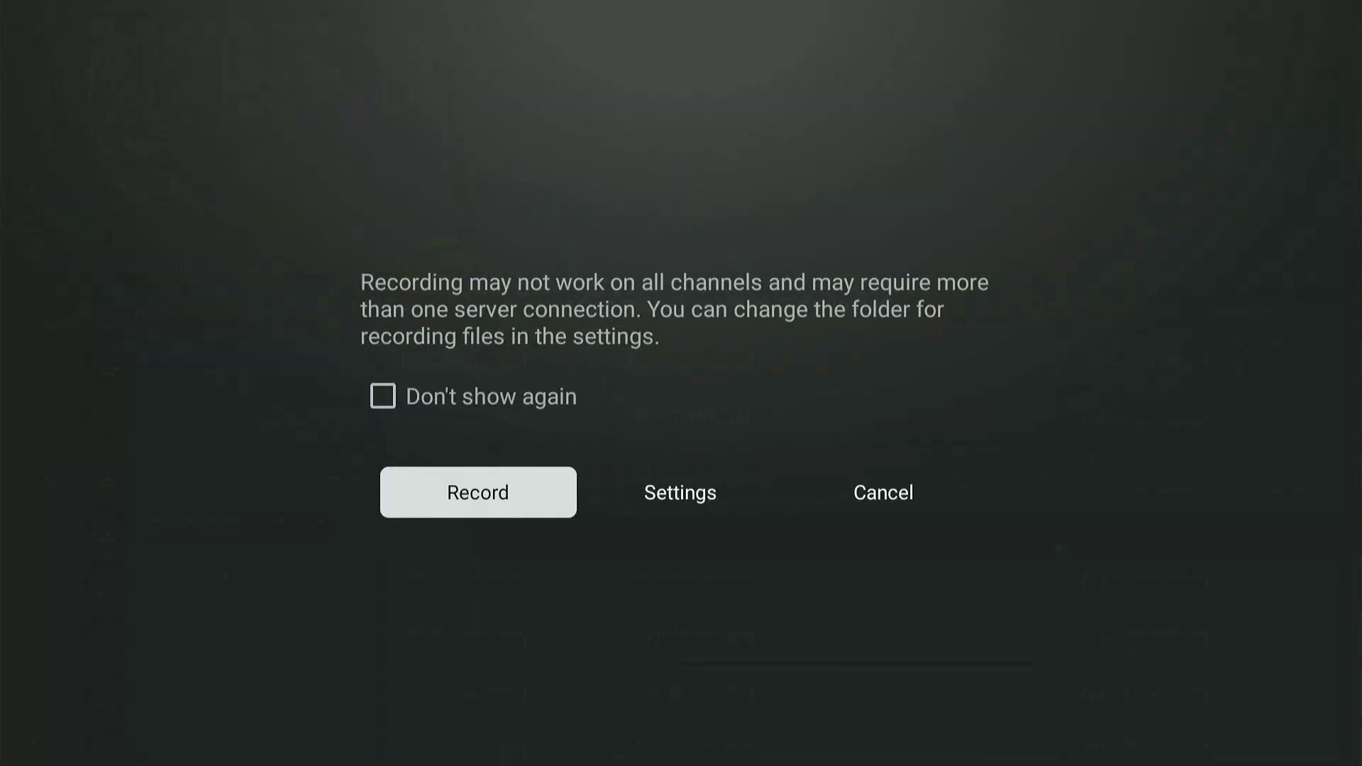
key(Up)
key(Return)
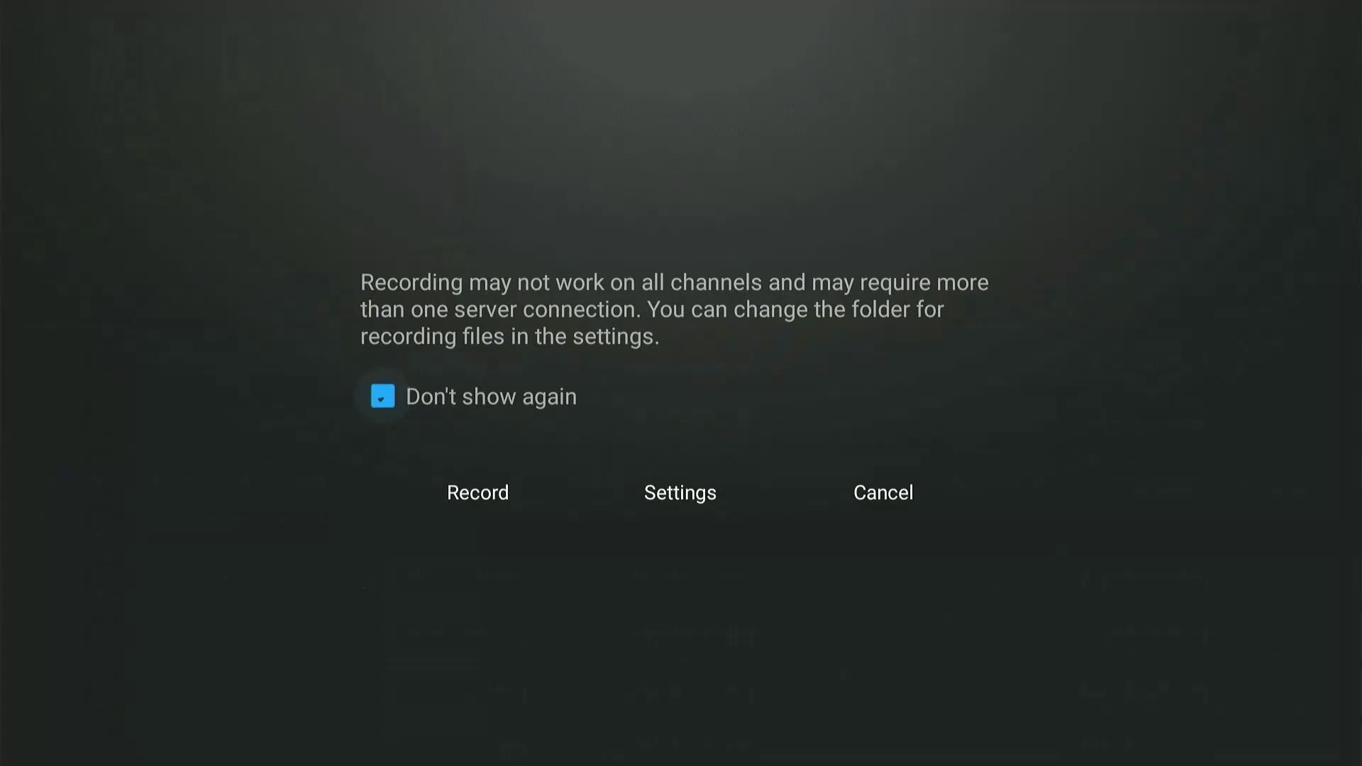
key(Down)
key(Return)
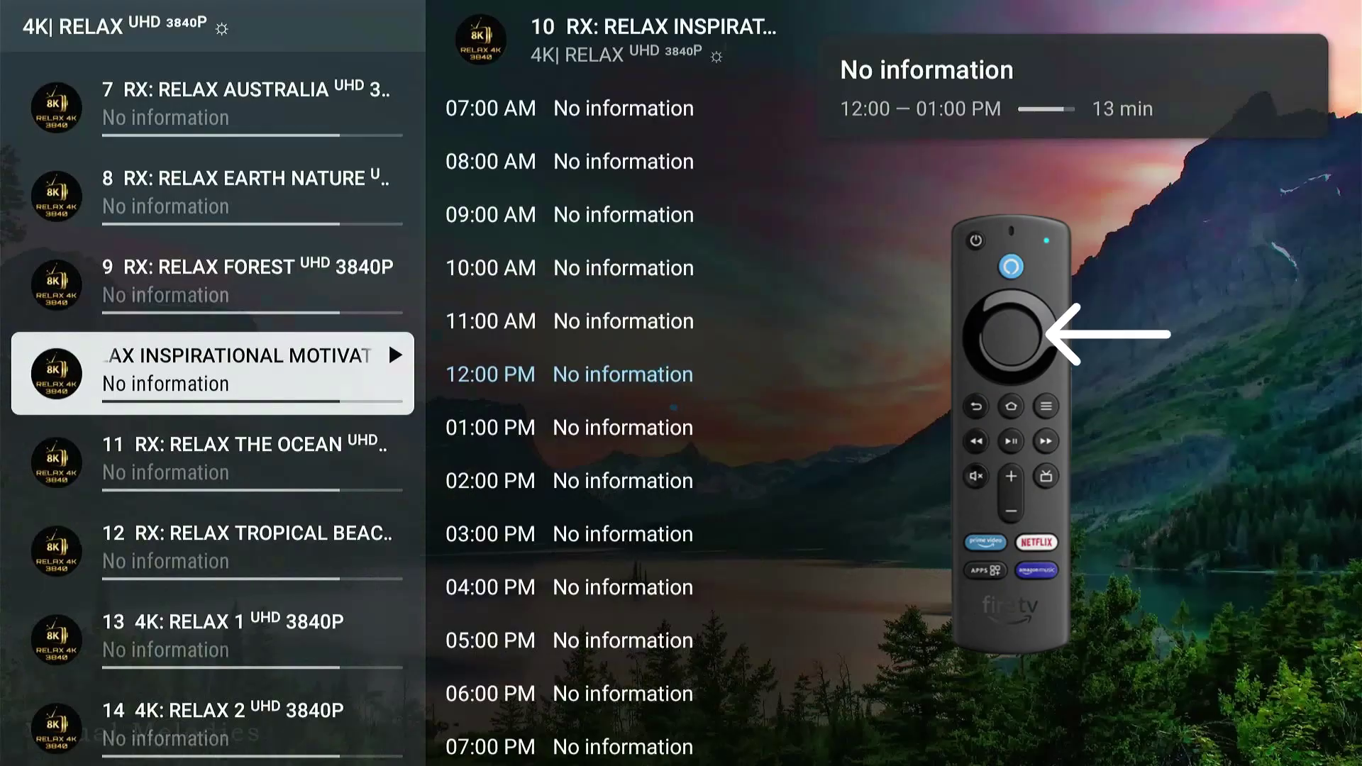
Scroll the channel's schedule to the 04:00 PM programme, then return to TiviMate's main screen
key(Right)
key(Down)
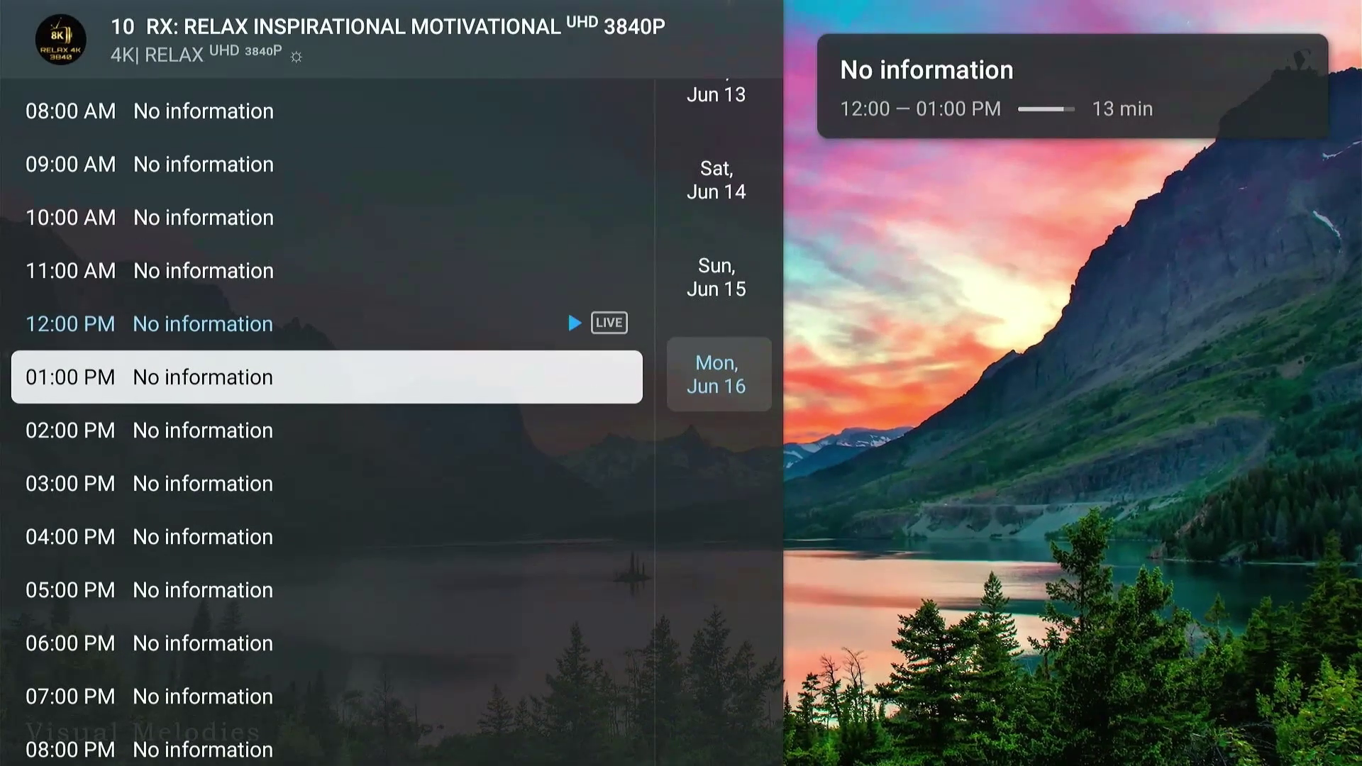
key(Down)
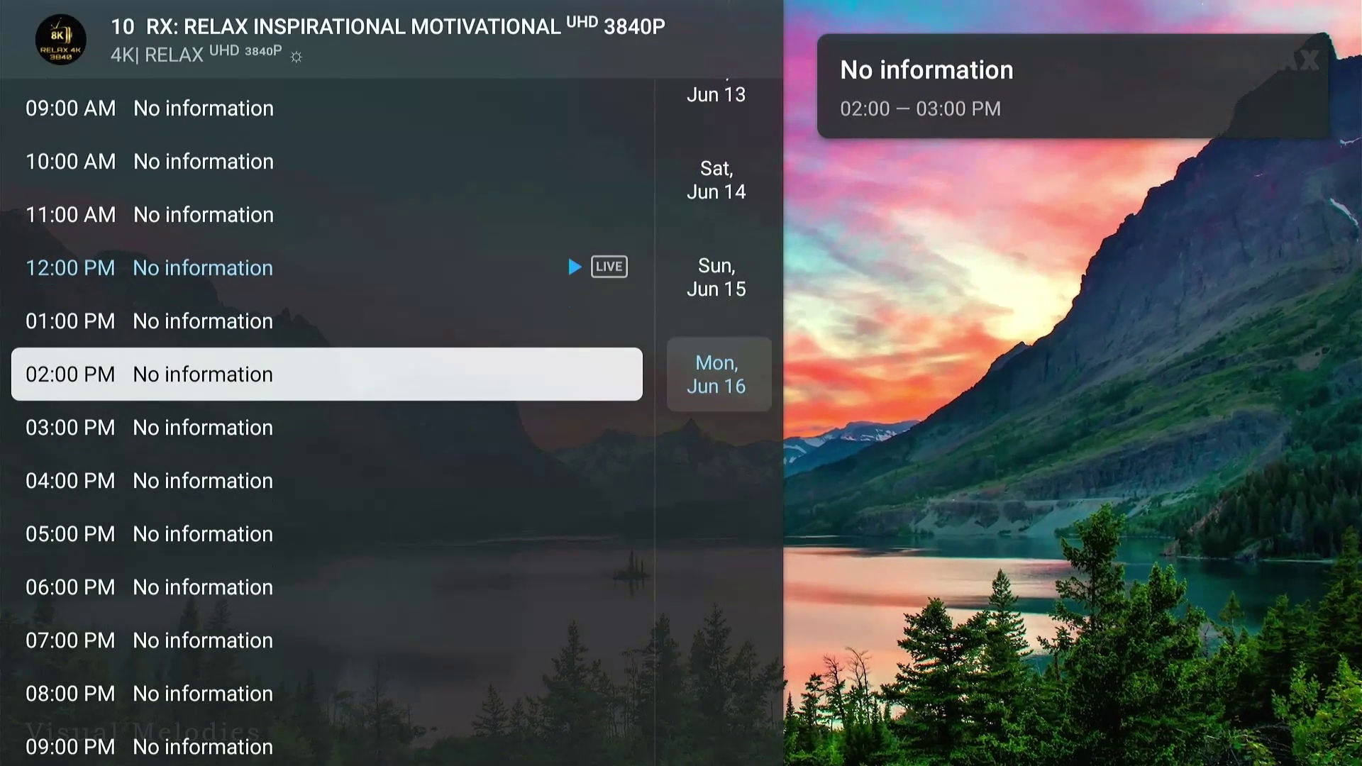
key(Down)
key(Down)
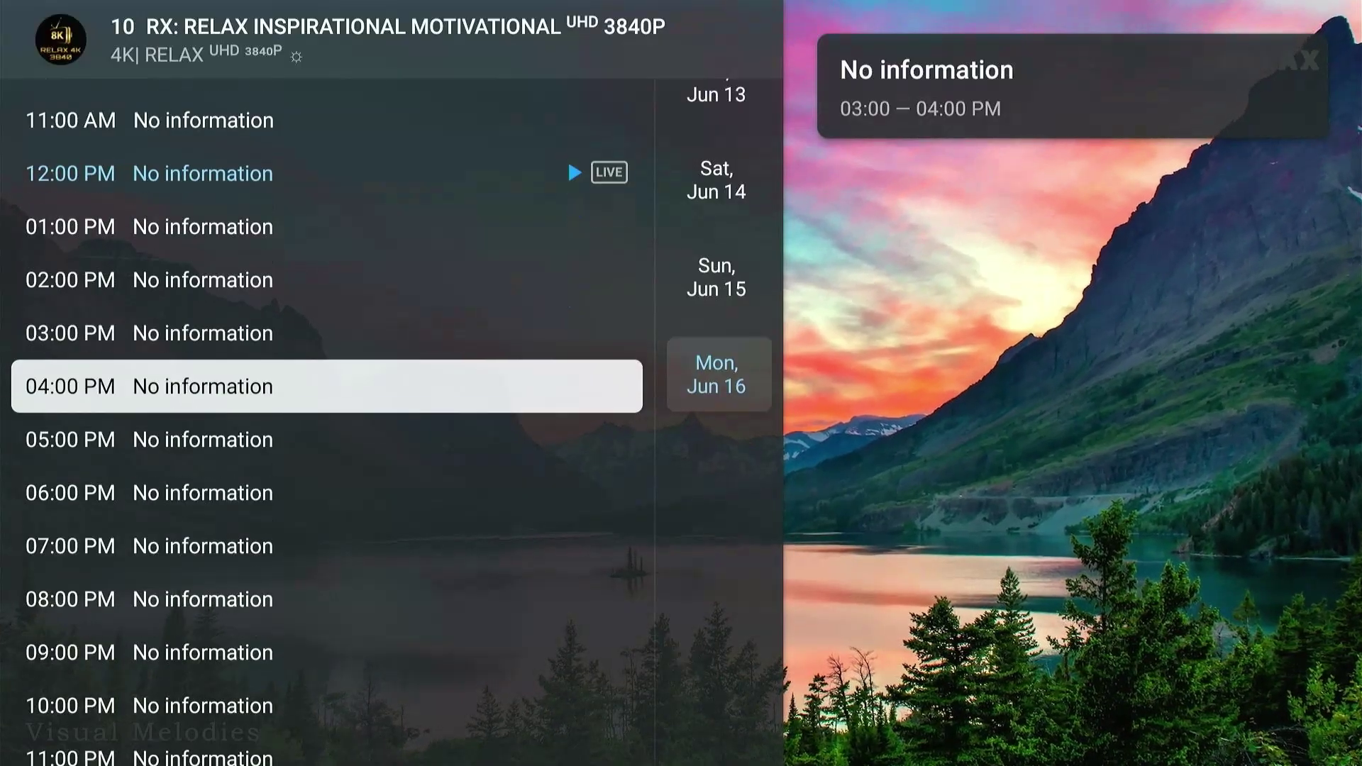
key(Escape)
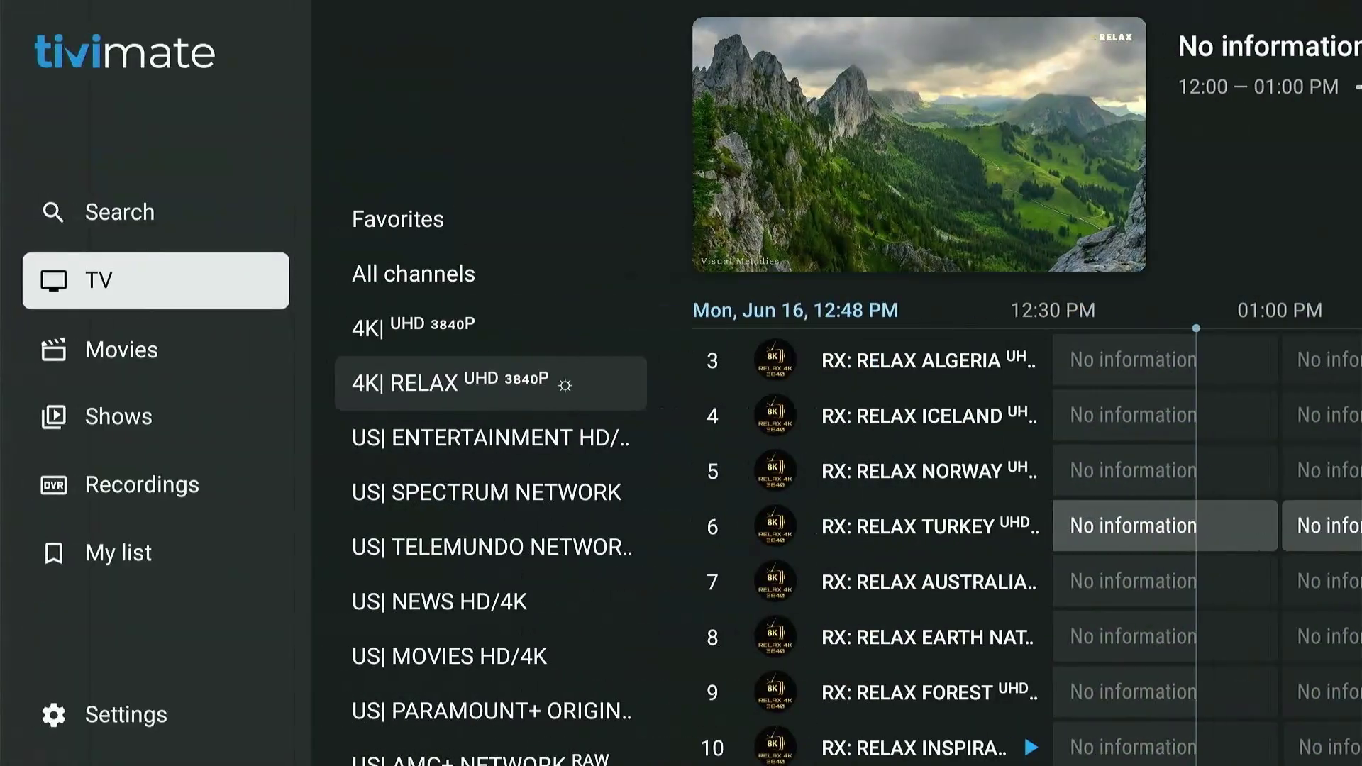
key(Down)
key(Down)
key(Down)
key(Down)
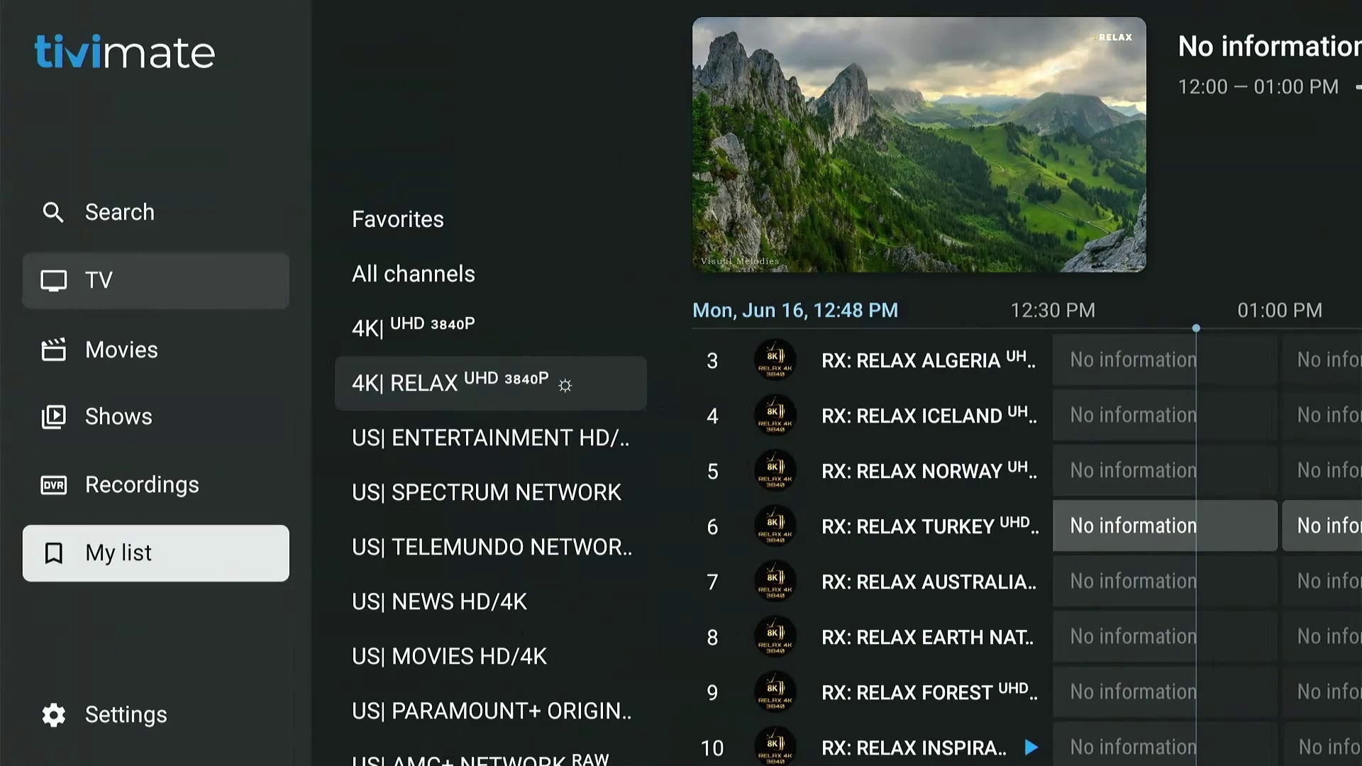
Open Settings > Playlists > Add playlist and browse the M3U, Xtream Codes and Stalker Portal types
key(Down)
key(Return)
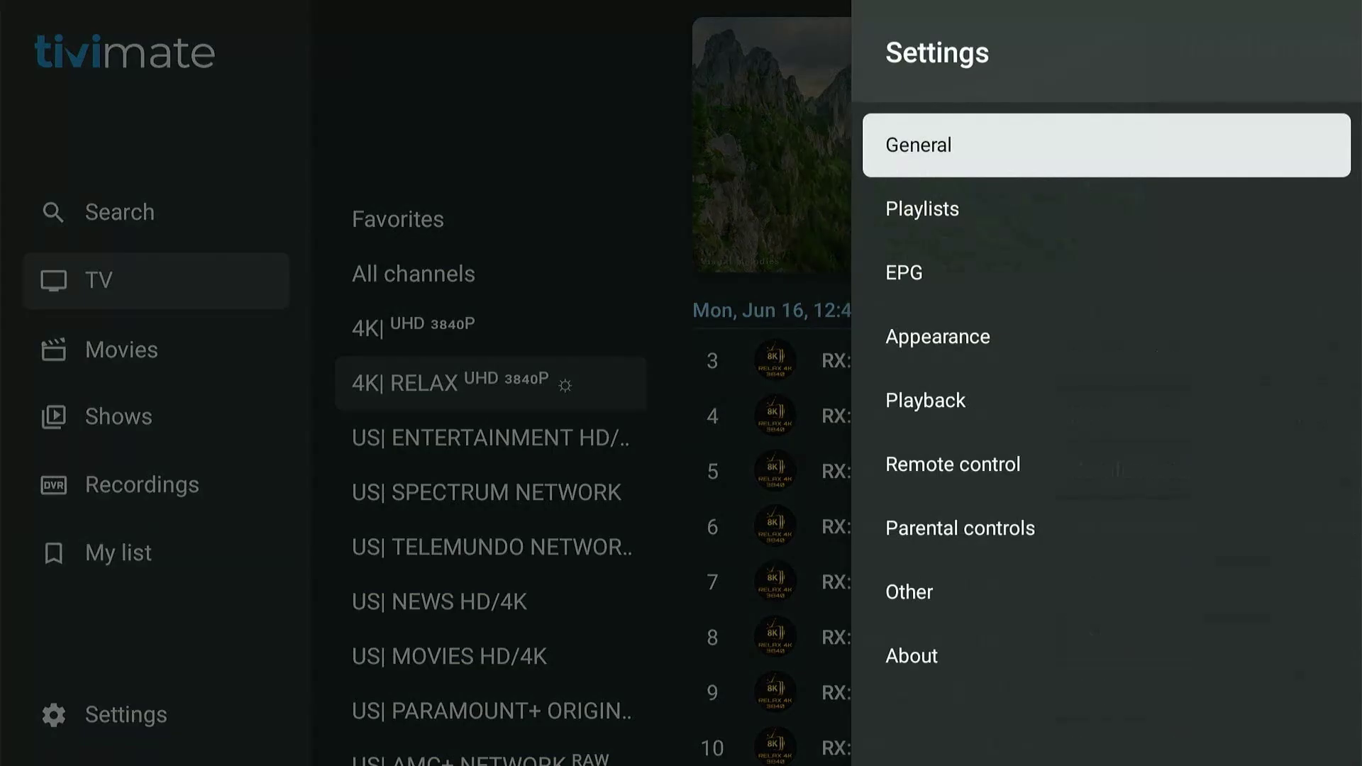
key(Down)
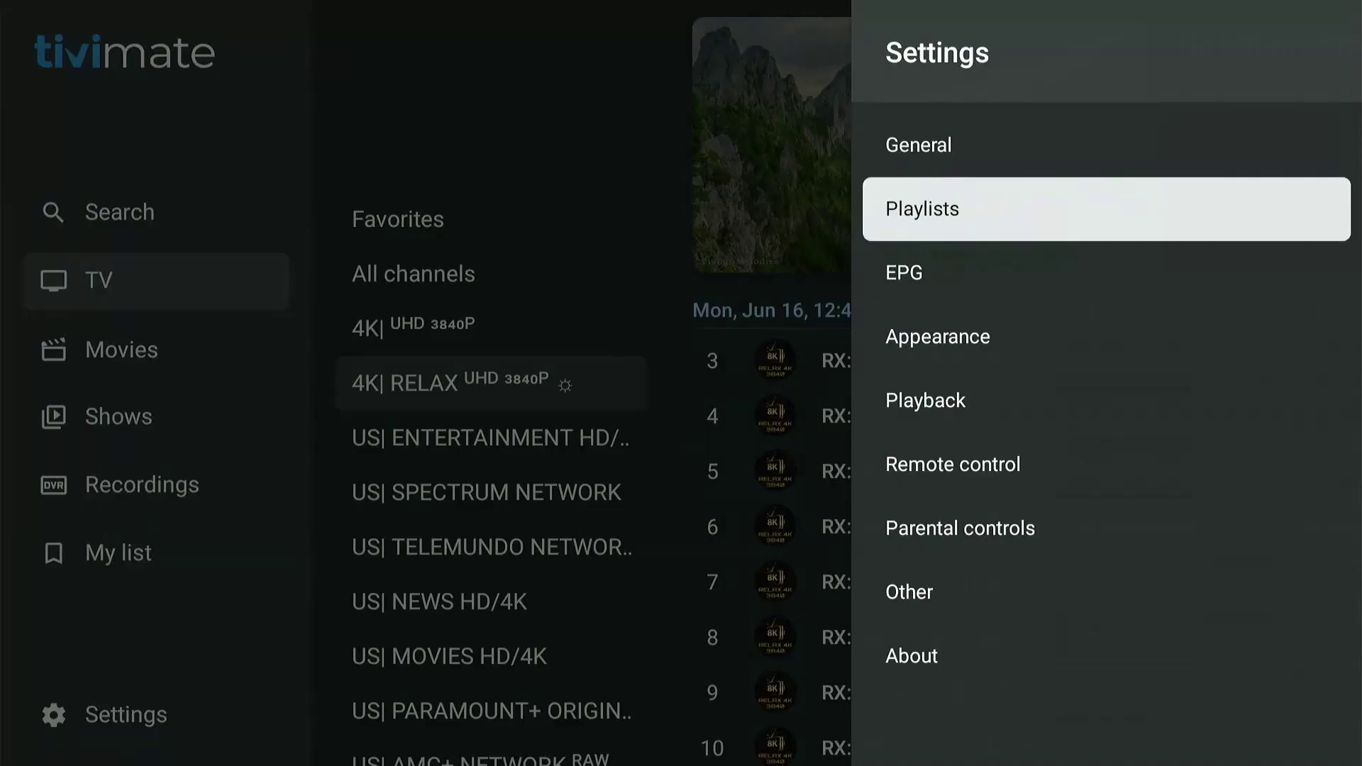
key(Return)
key(Down)
key(Down)
key(Down)
key(Down)
key(Down)
key(Down)
key(Down)
key(Down)
key(Down)
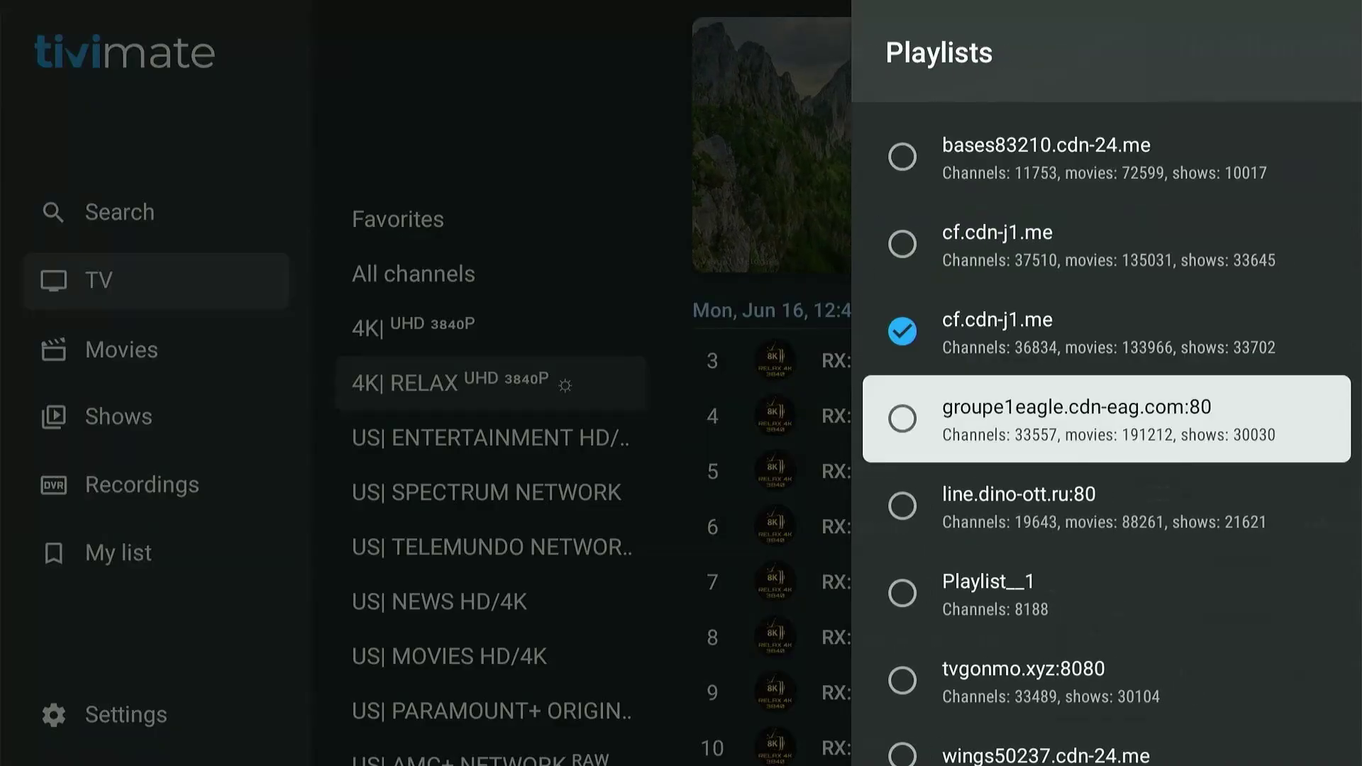
key(Return)
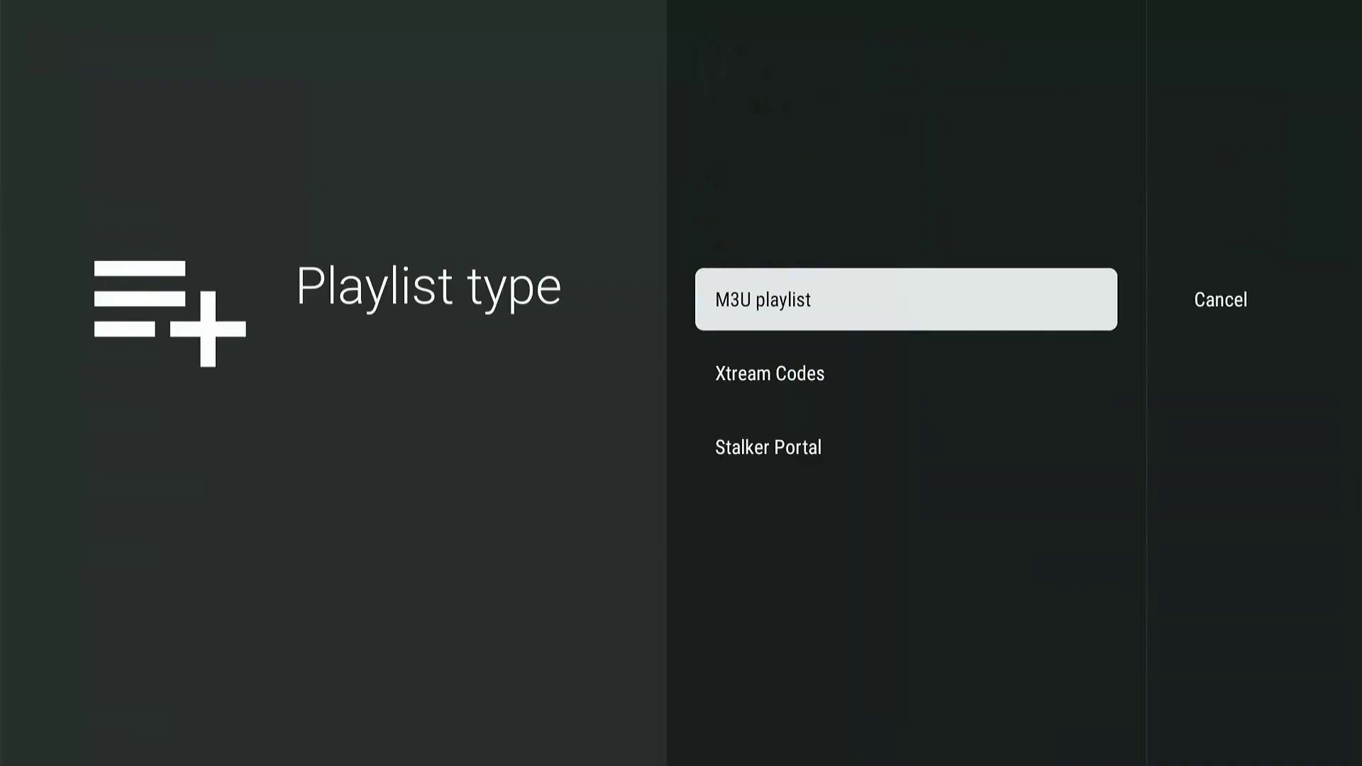
key(Down)
key(Down)
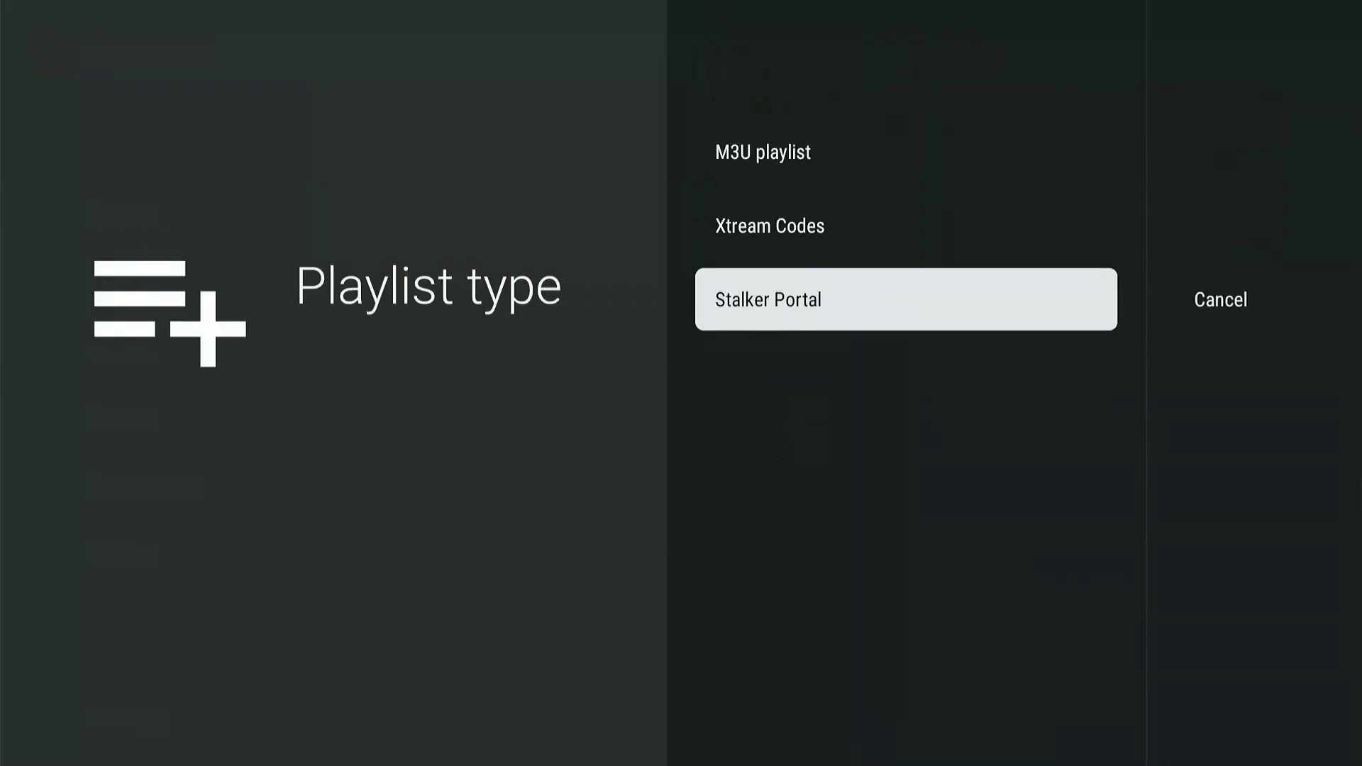
key(Up)
key(Up)
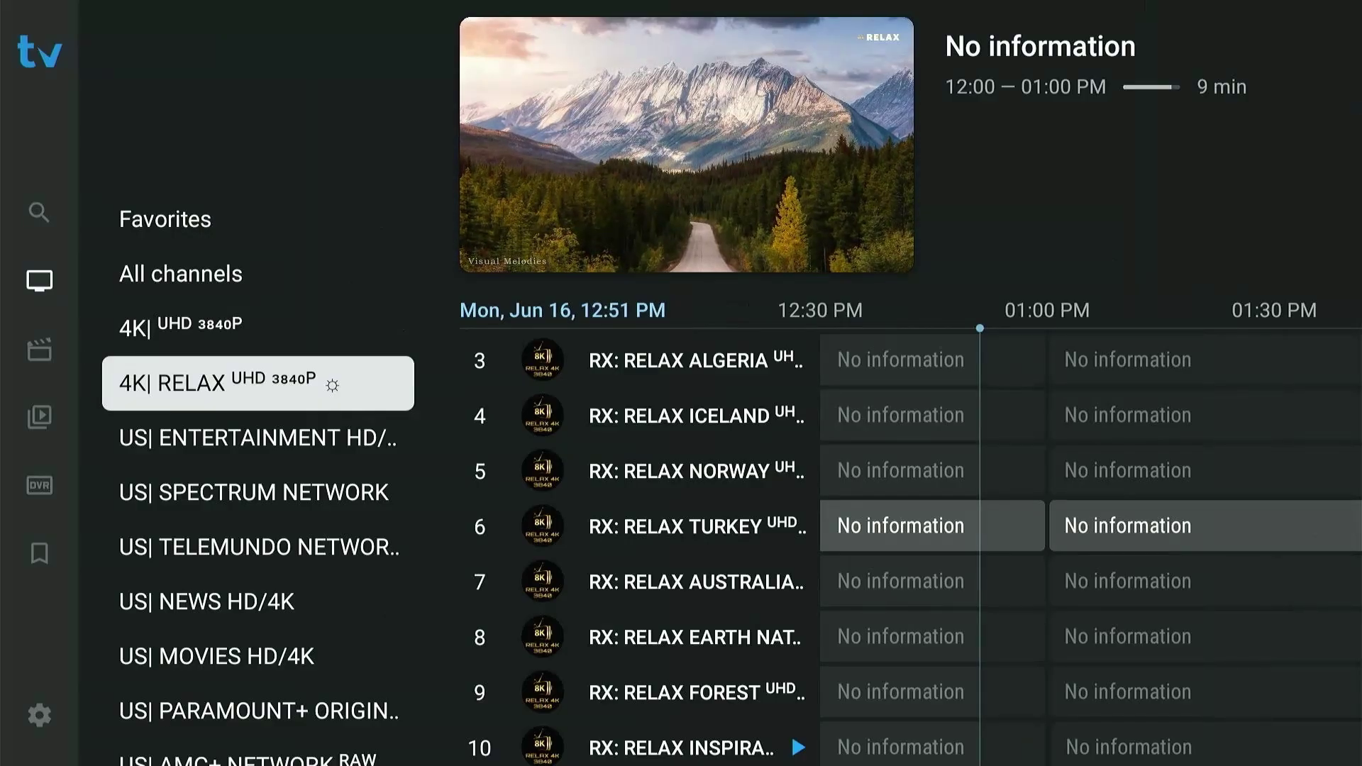
Change TiviMate's Playback buffer size from Small to Large
key(Left)
key(Down)
key(Down)
key(Down)
key(Down)
key(Down)
key(Return)
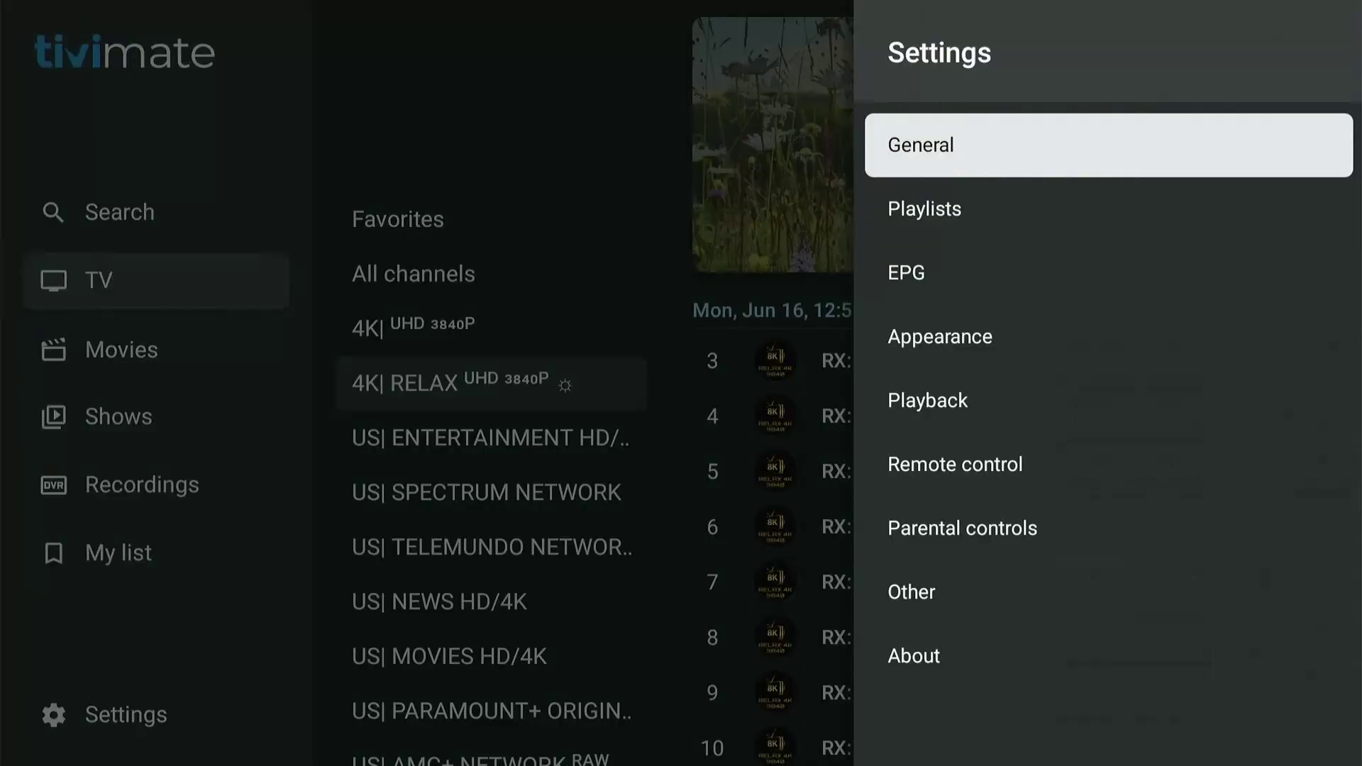
key(Down)
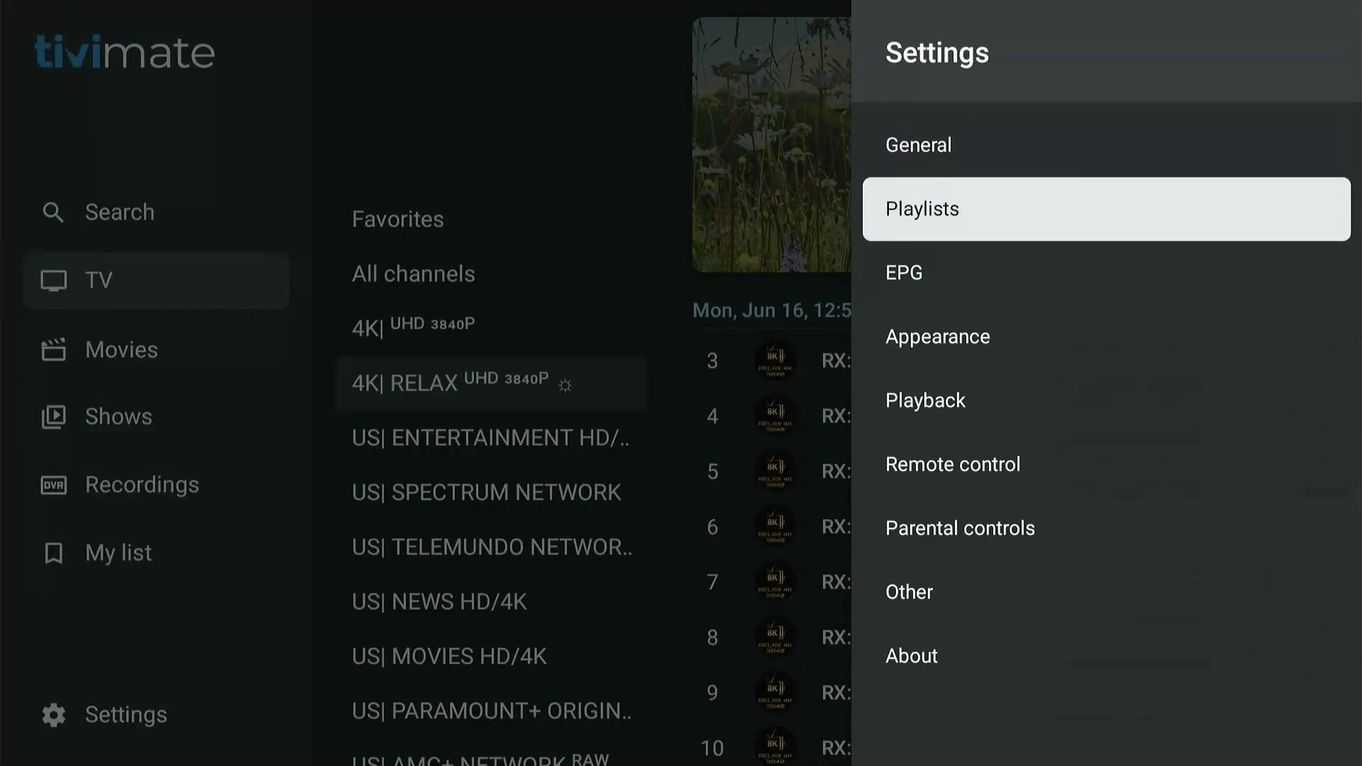
key(Down)
key(Down)
key(Down)
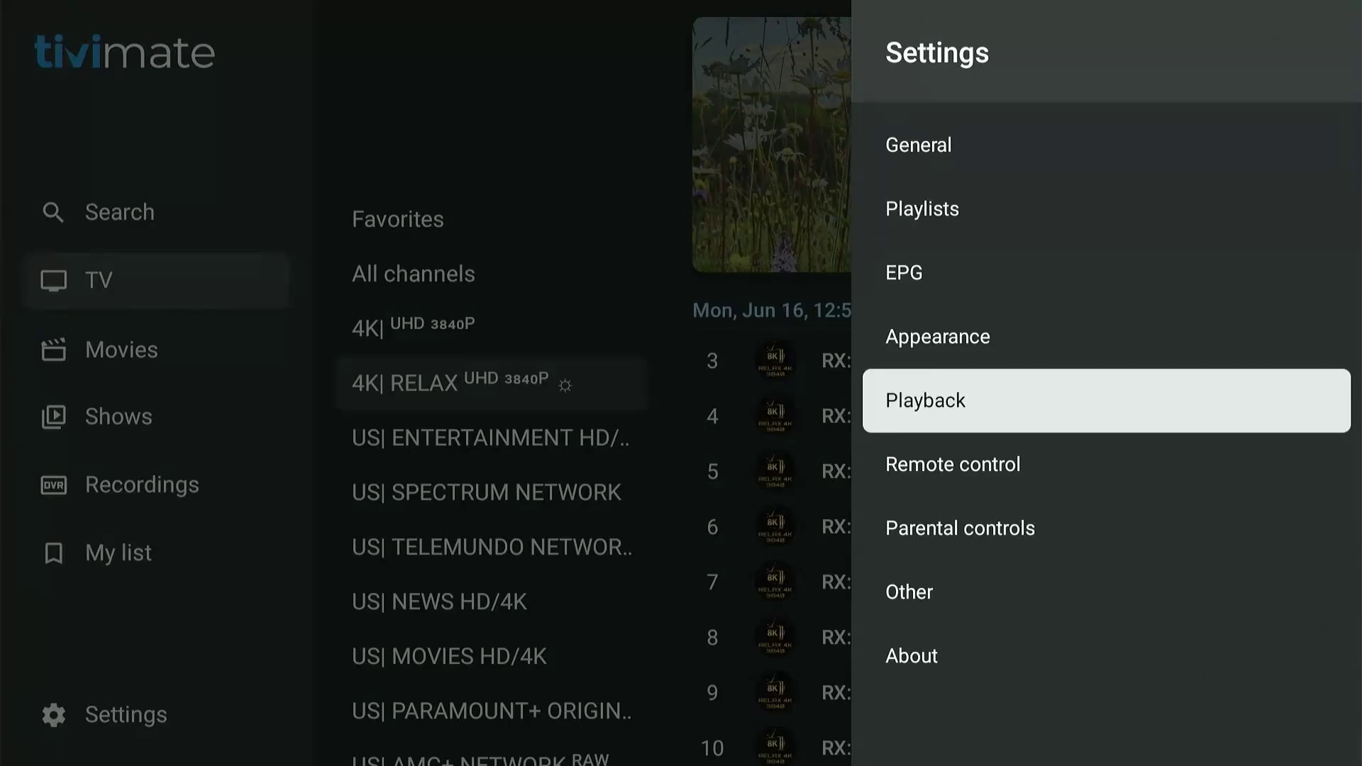
key(Return)
key(Return)
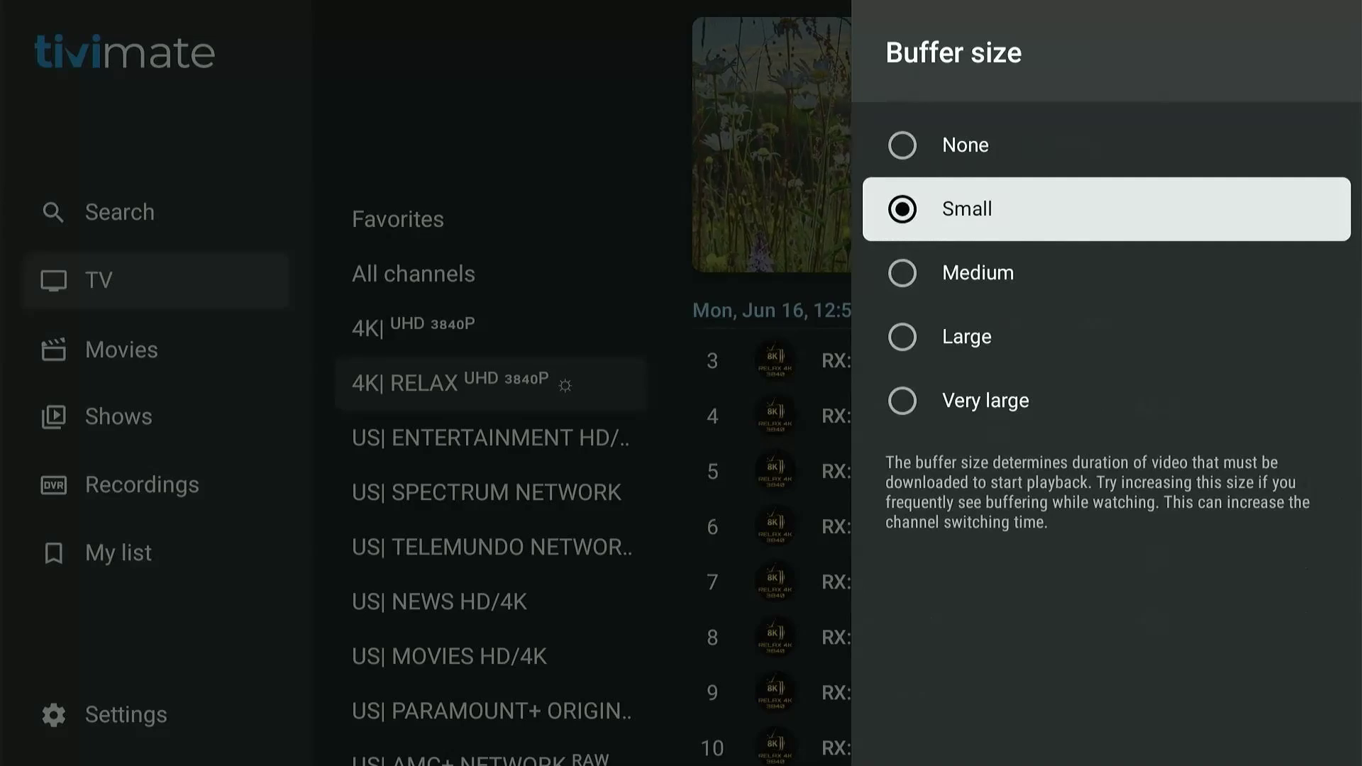
key(Down)
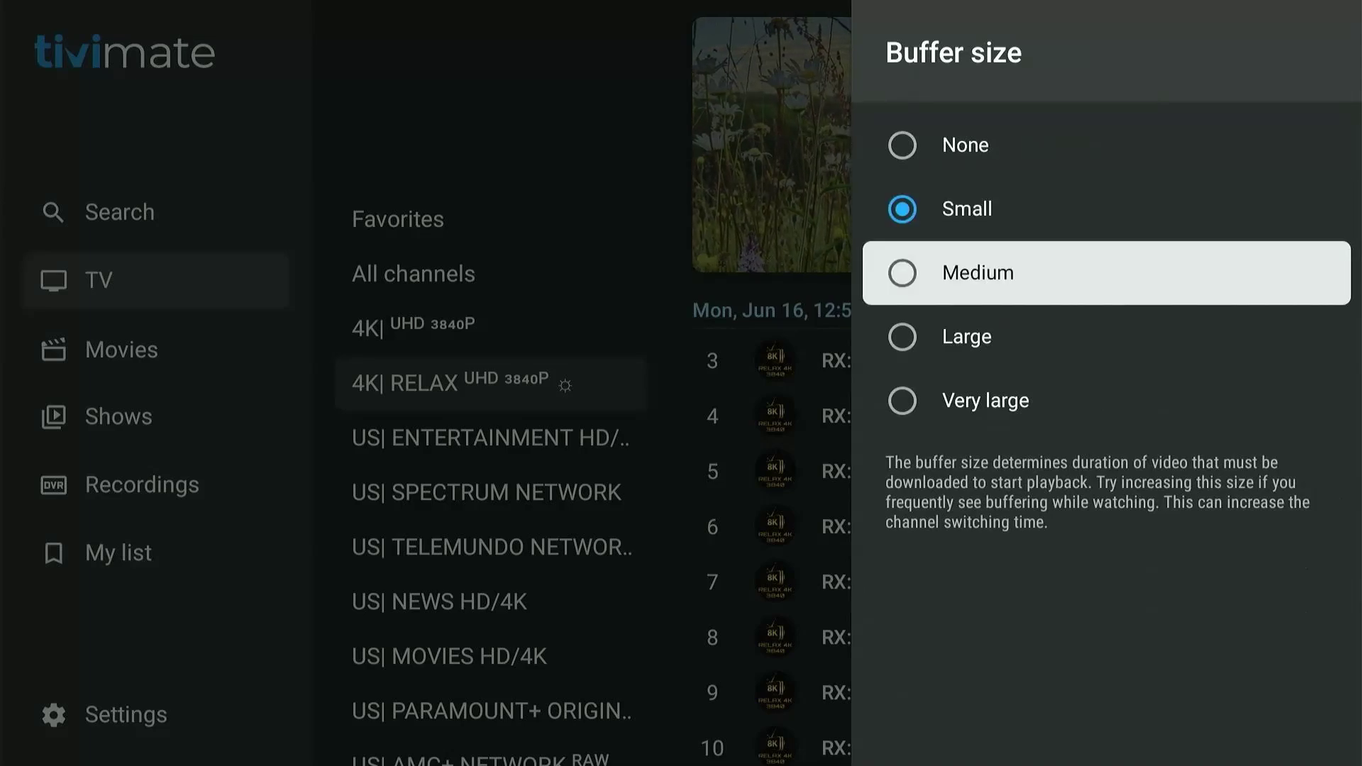
key(Down)
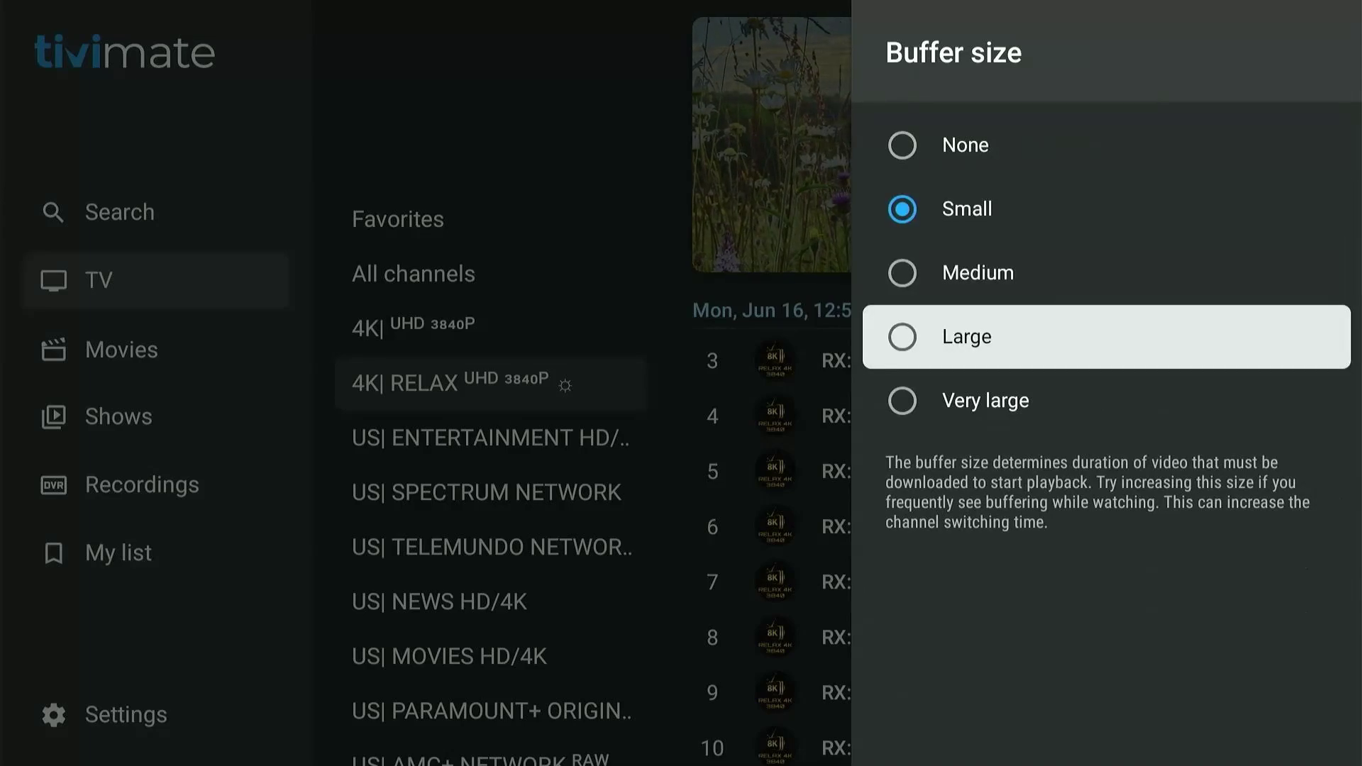
key(Return)
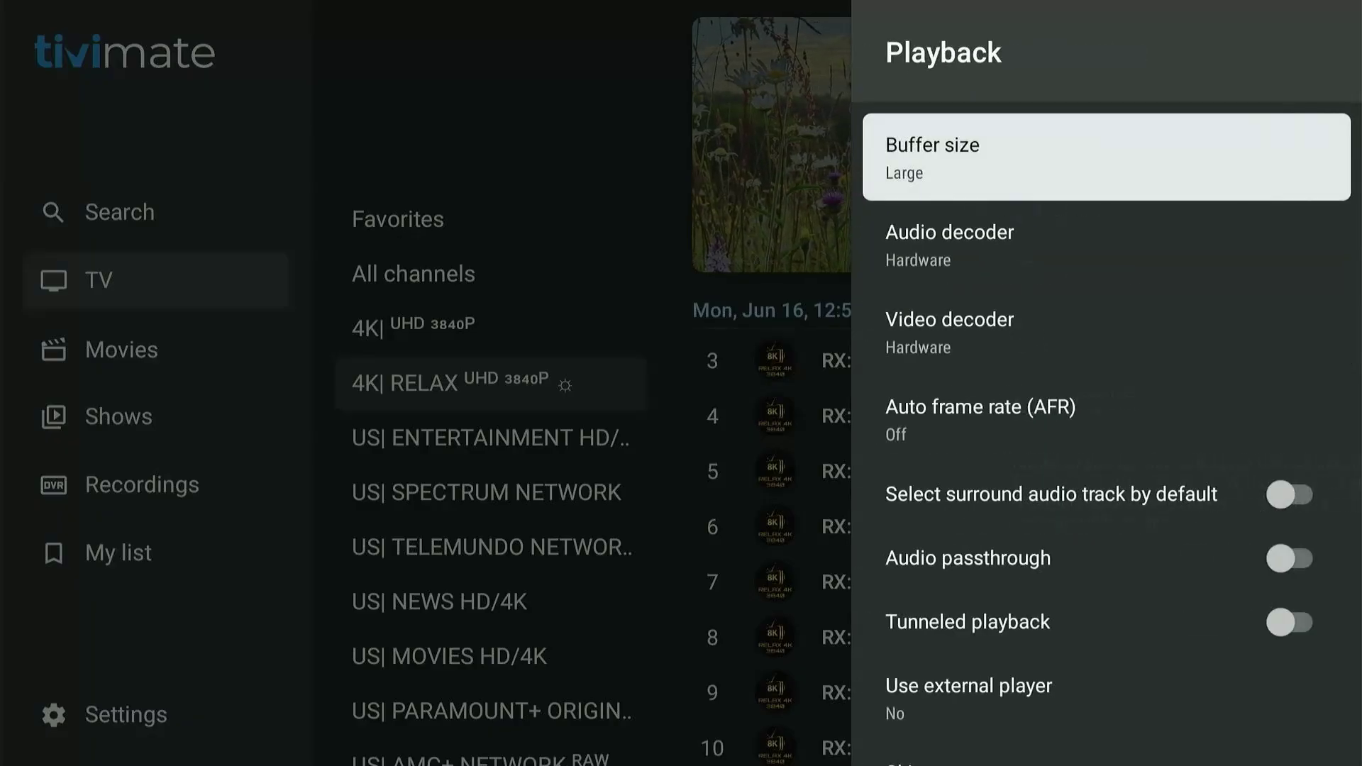
Leave Playback settings and open the EPG settings page
key(Escape)
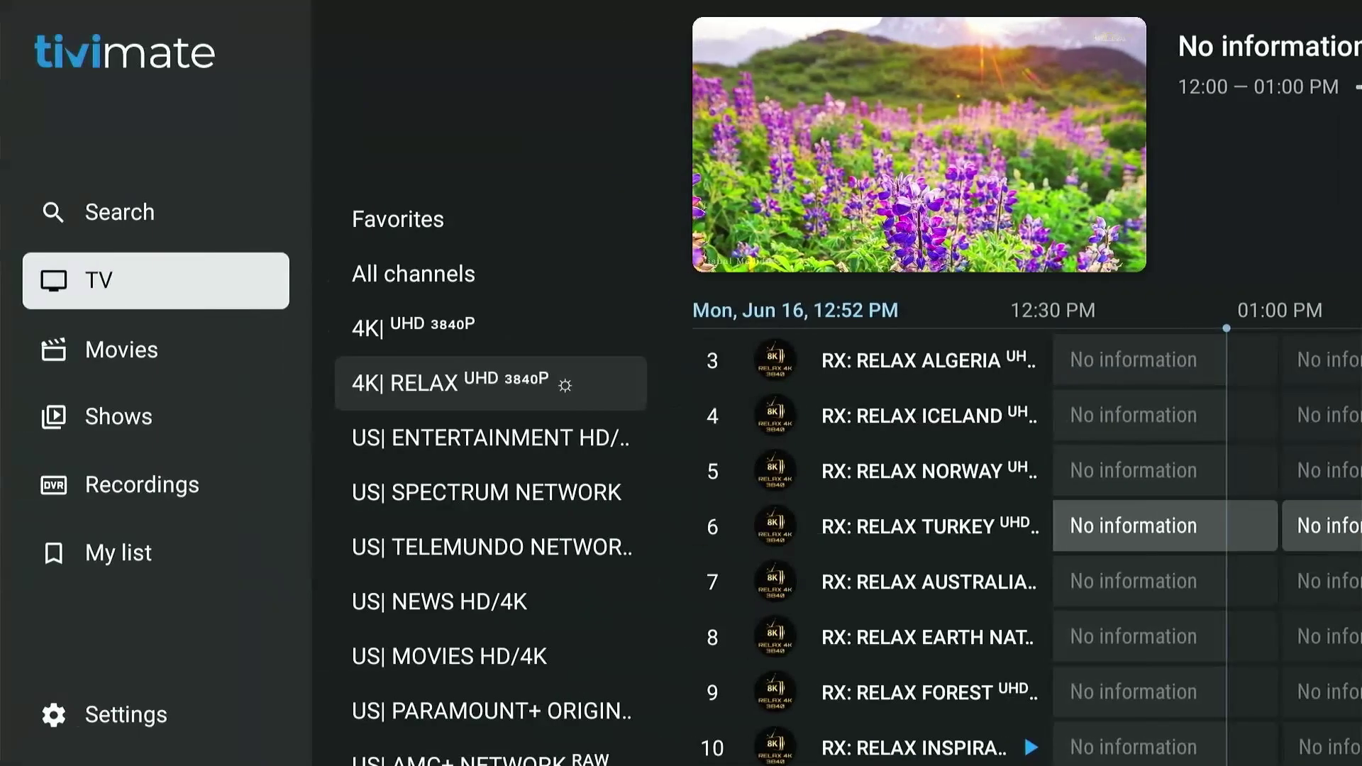
key(Down)
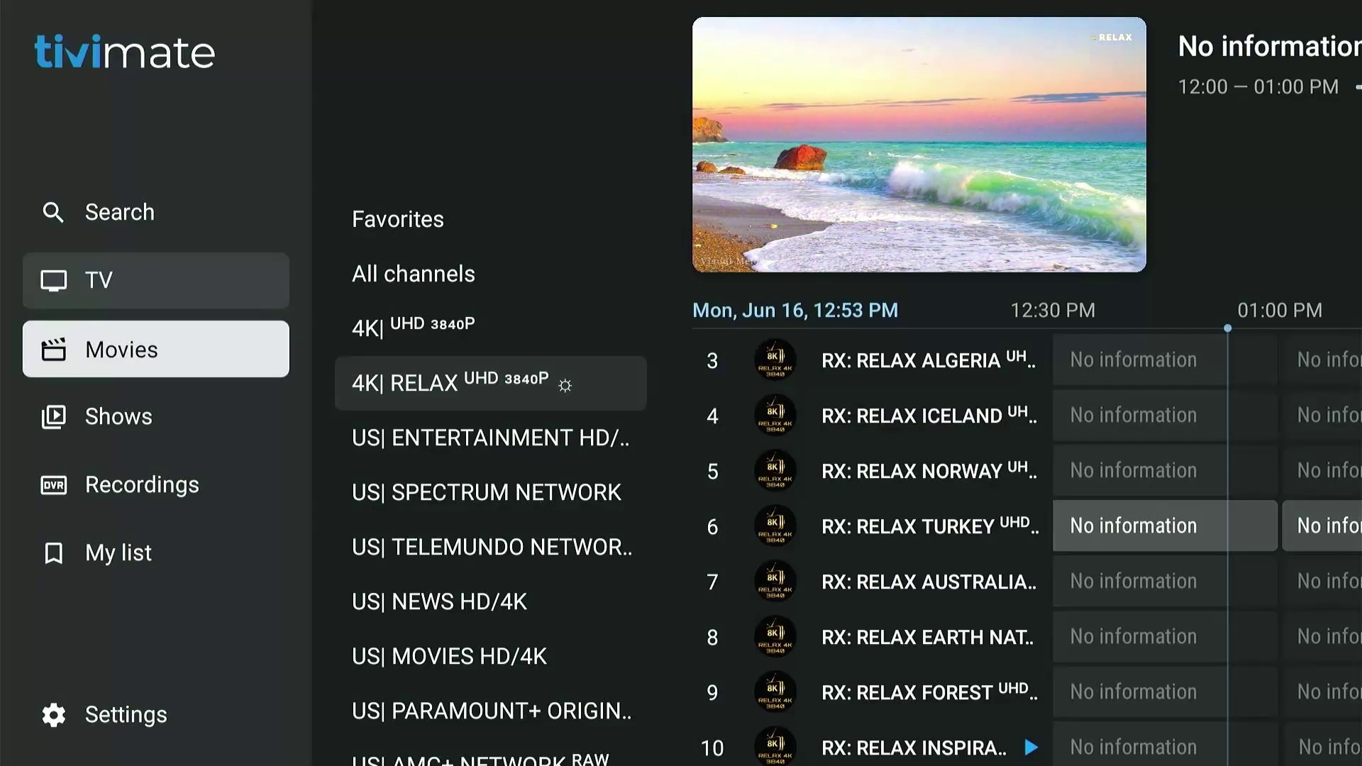
key(Down)
key(Down)
key(Down)
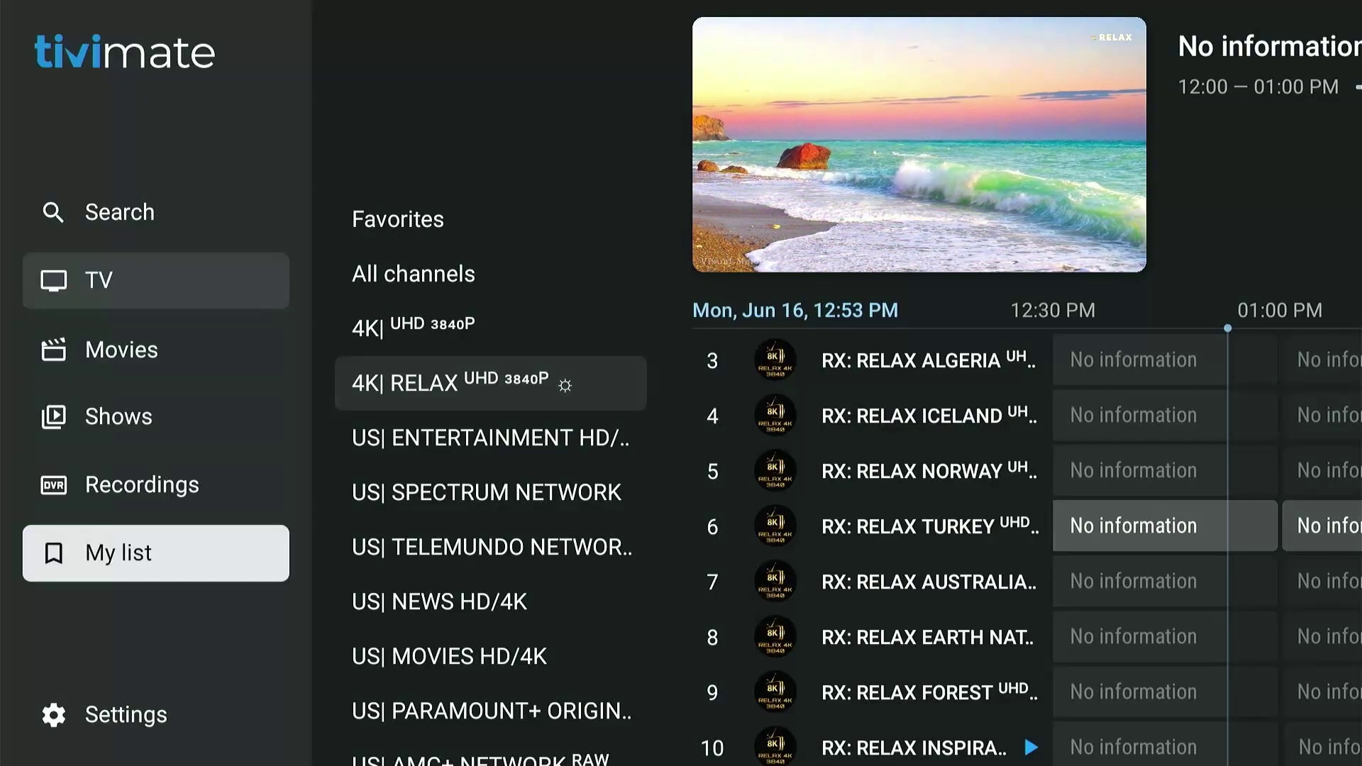
key(Down)
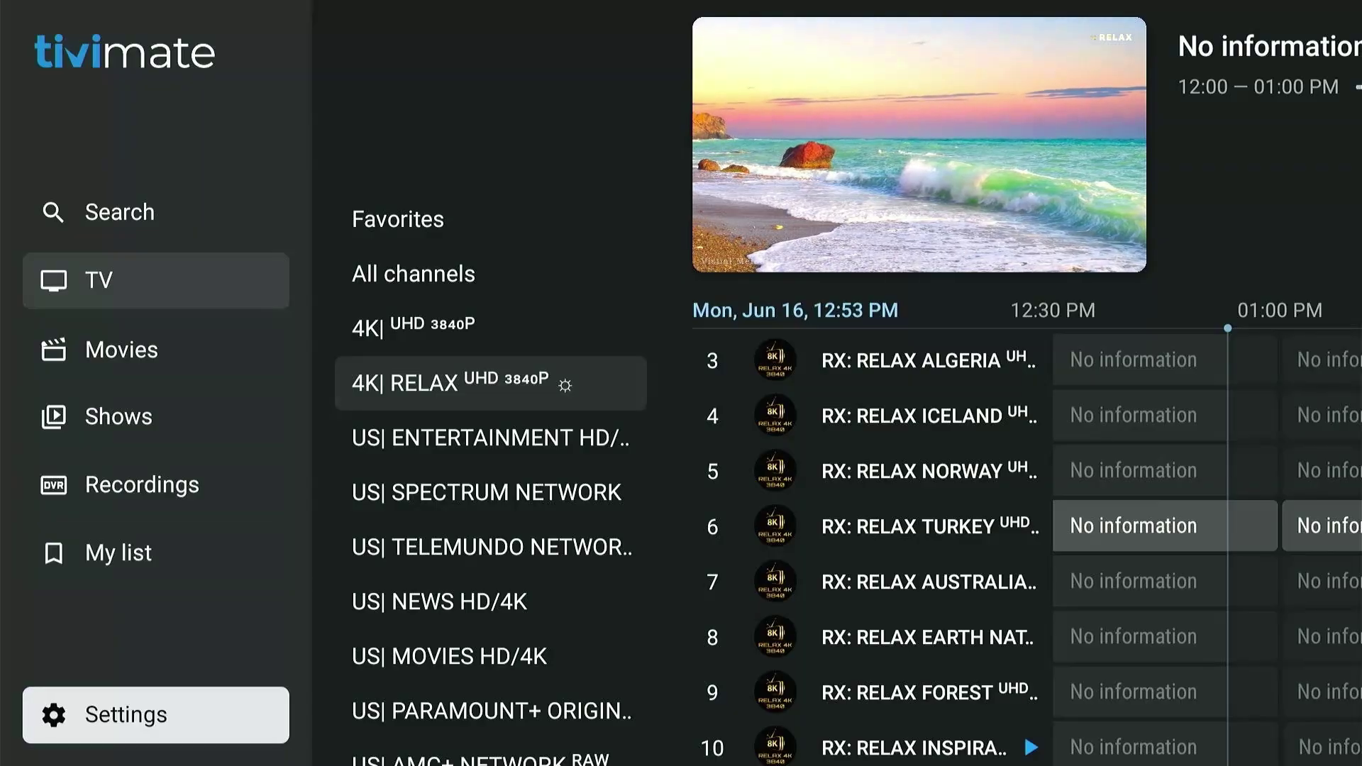
key(Return)
key(Down)
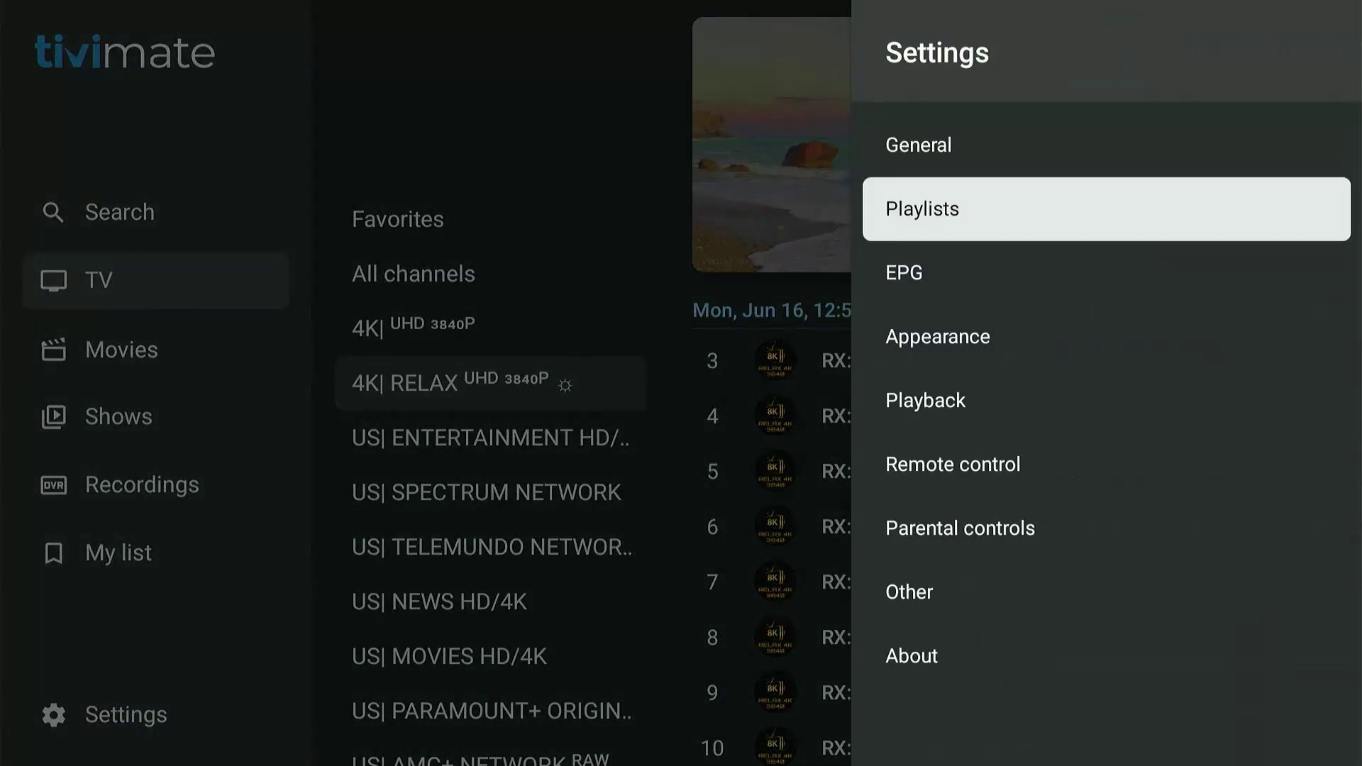
Run Update EPG so the status shows 7149 channels updated at 12:55 PM
key(Down)
key(Return)
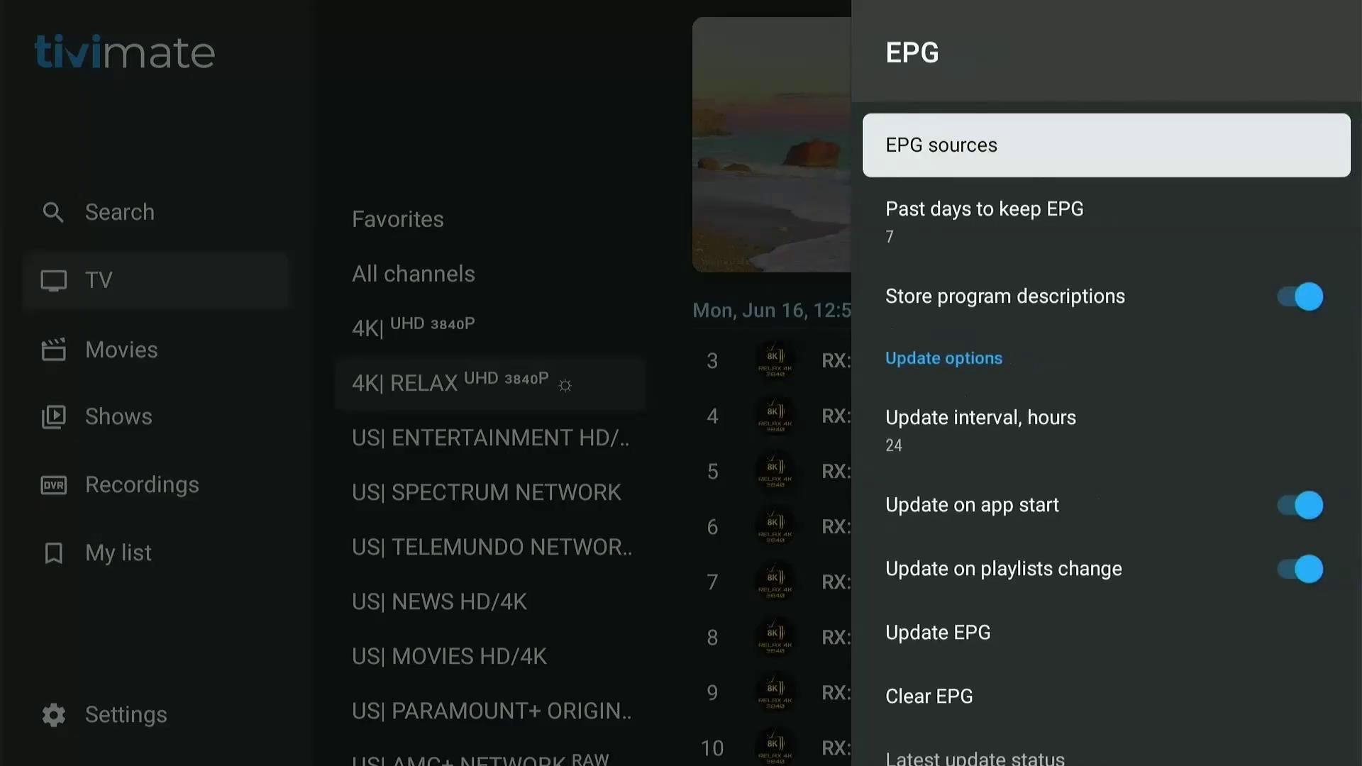
key(Down)
key(Down)
key(Down)
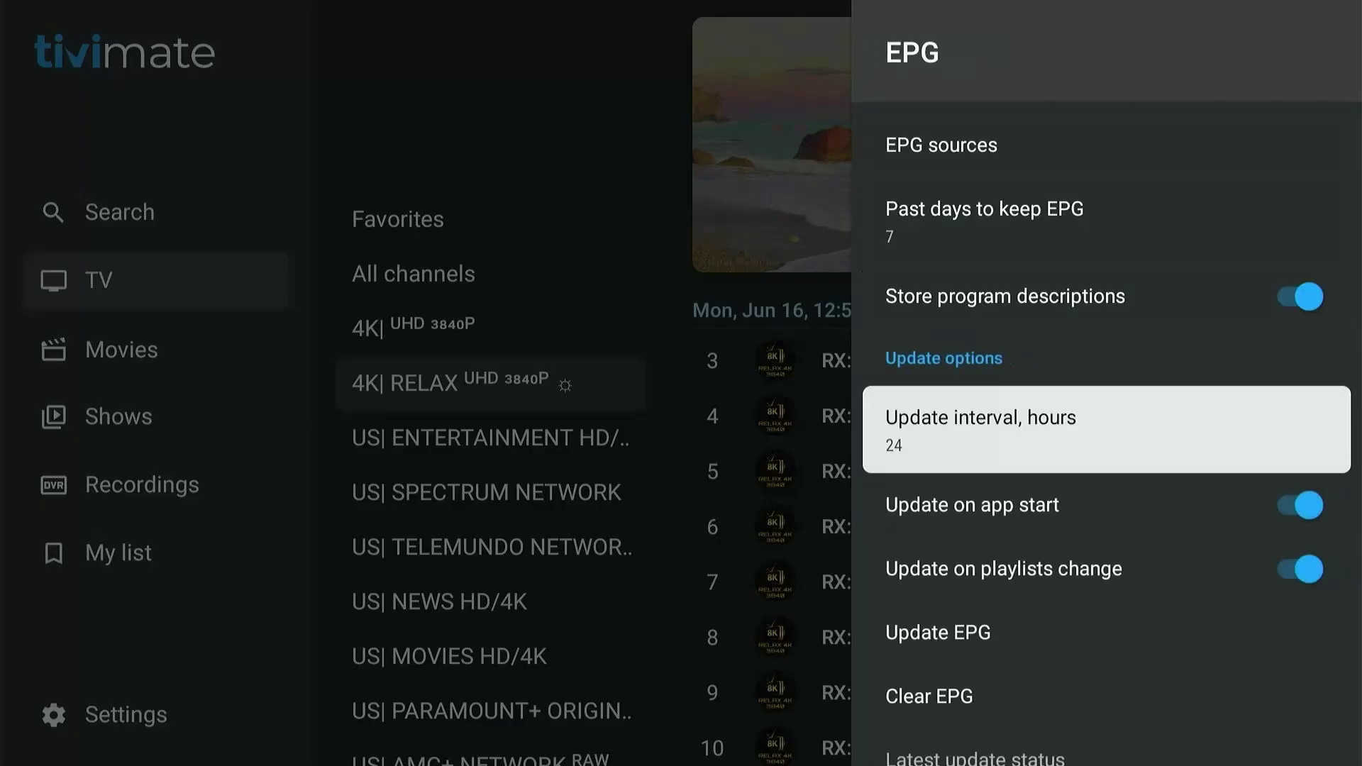
key(Down)
key(Down)
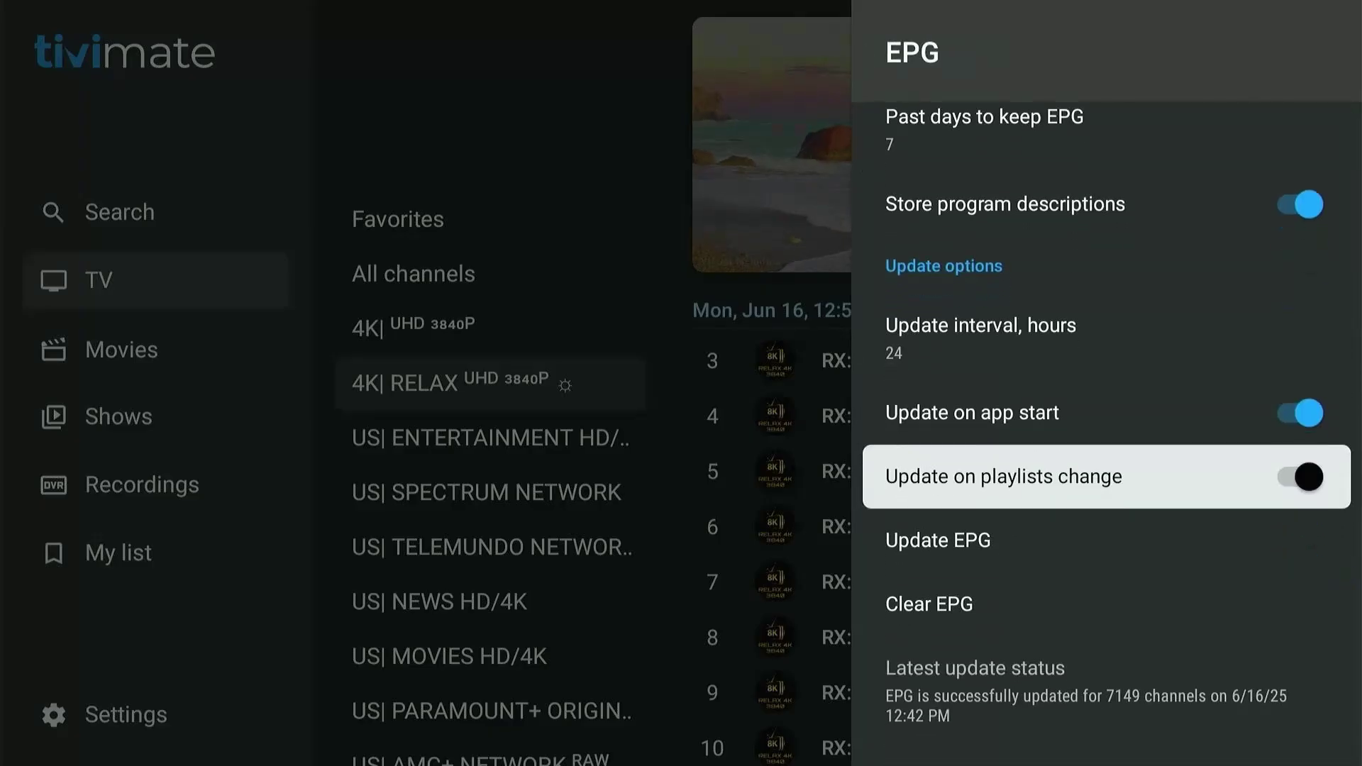
key(Return)
key(Down)
key(Return)
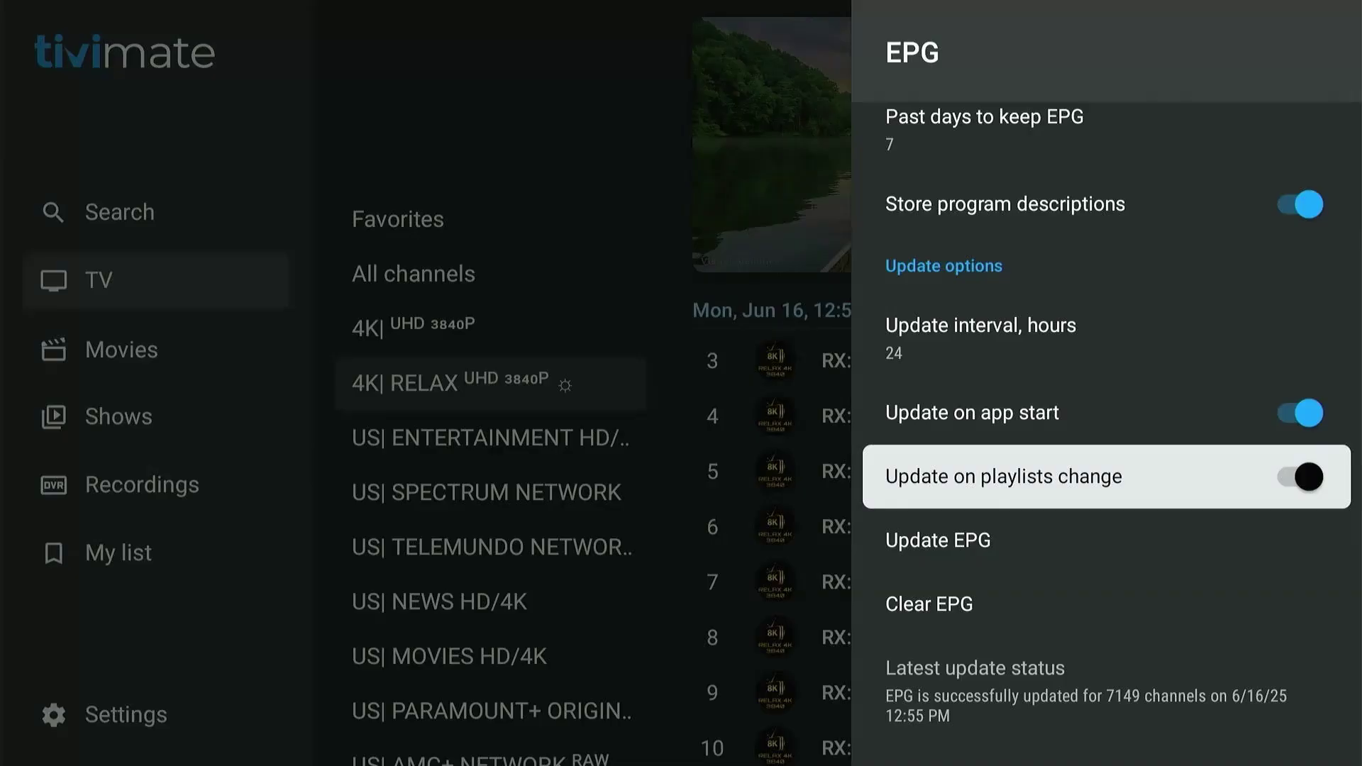
Open the US| ENTERTAINMENT HD/4K group options and review the Channels sorting choices: playlist order, name, date added
key(Escape)
key(Down)
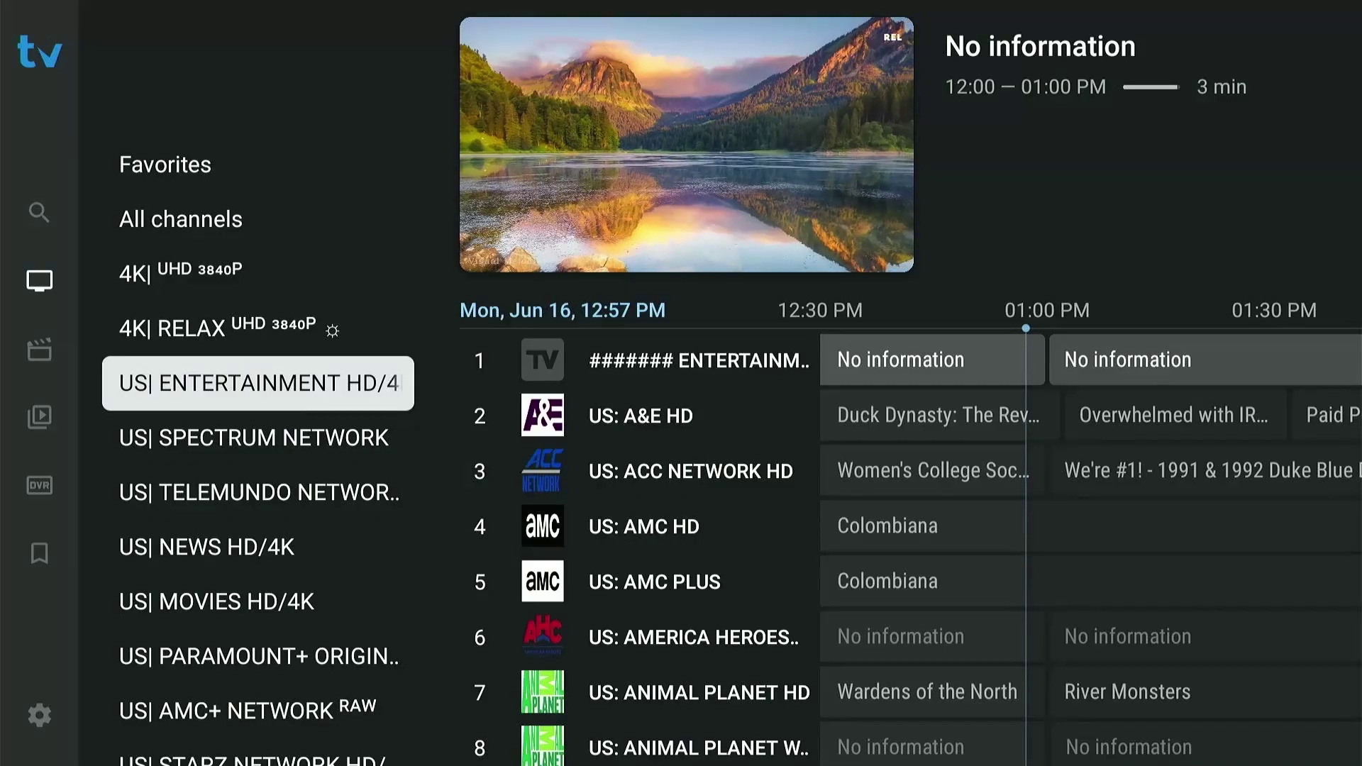
key(Return)
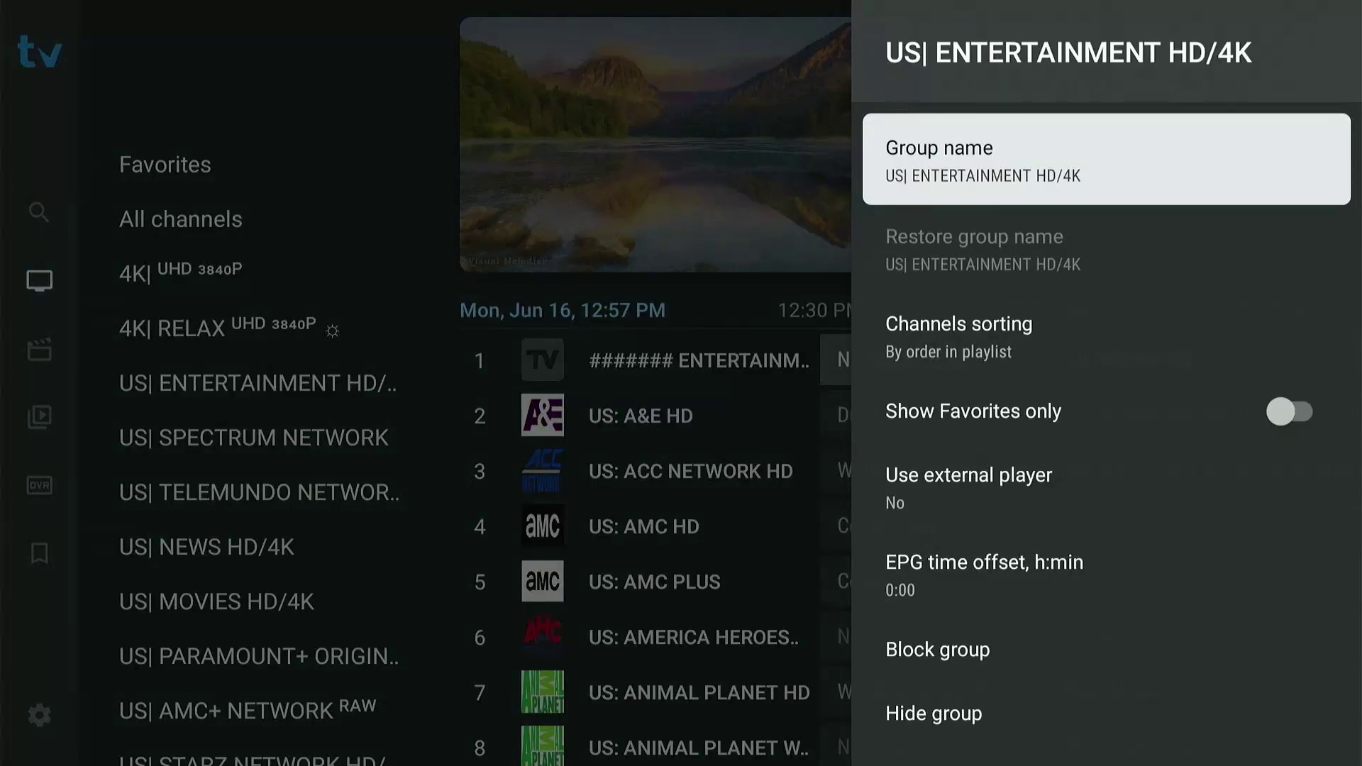
key(Down)
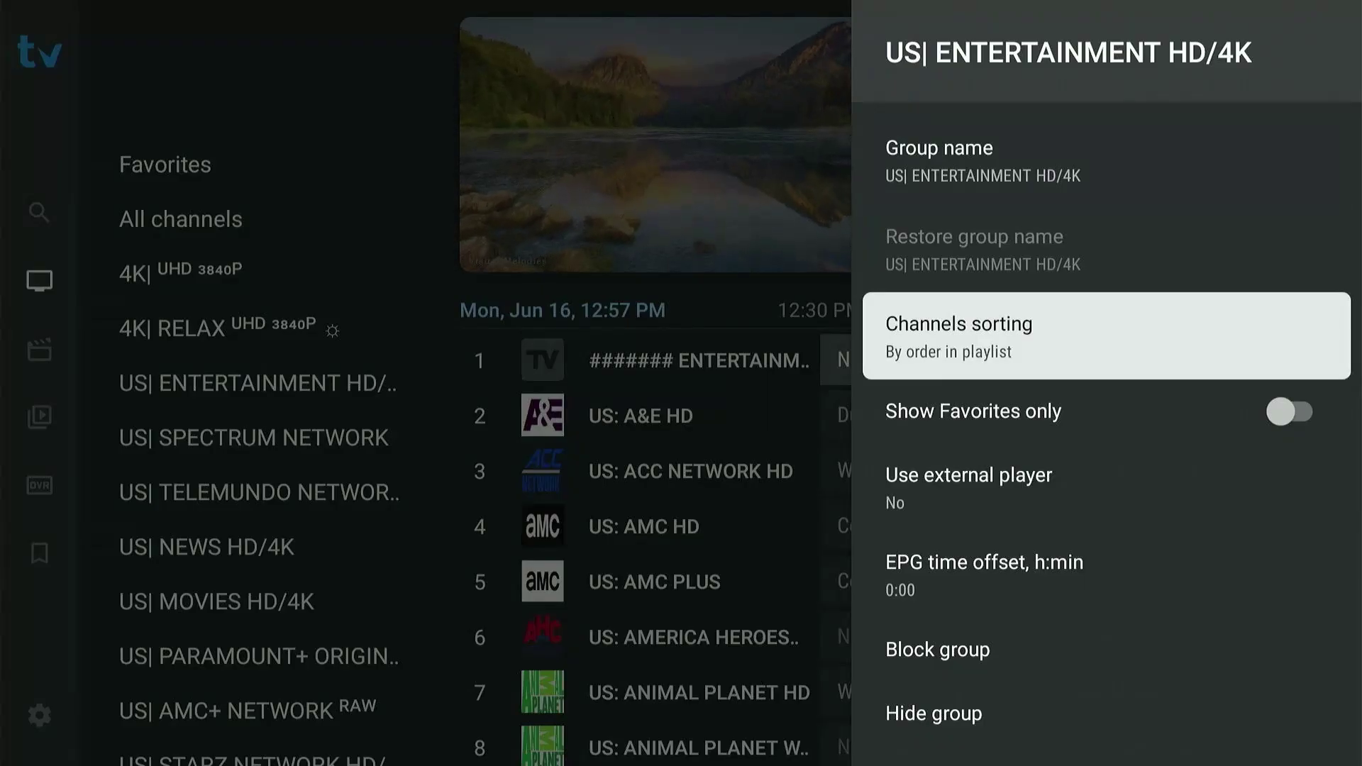
key(Return)
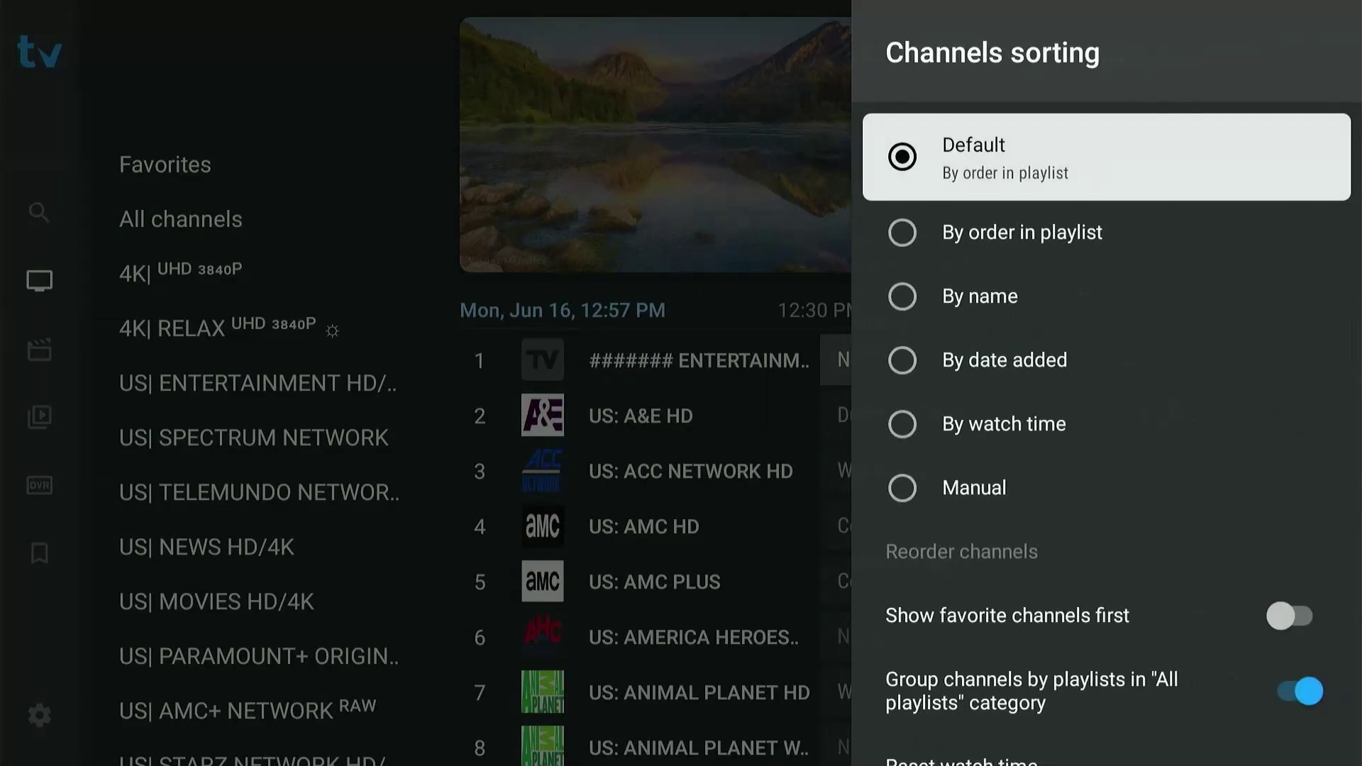
key(Down)
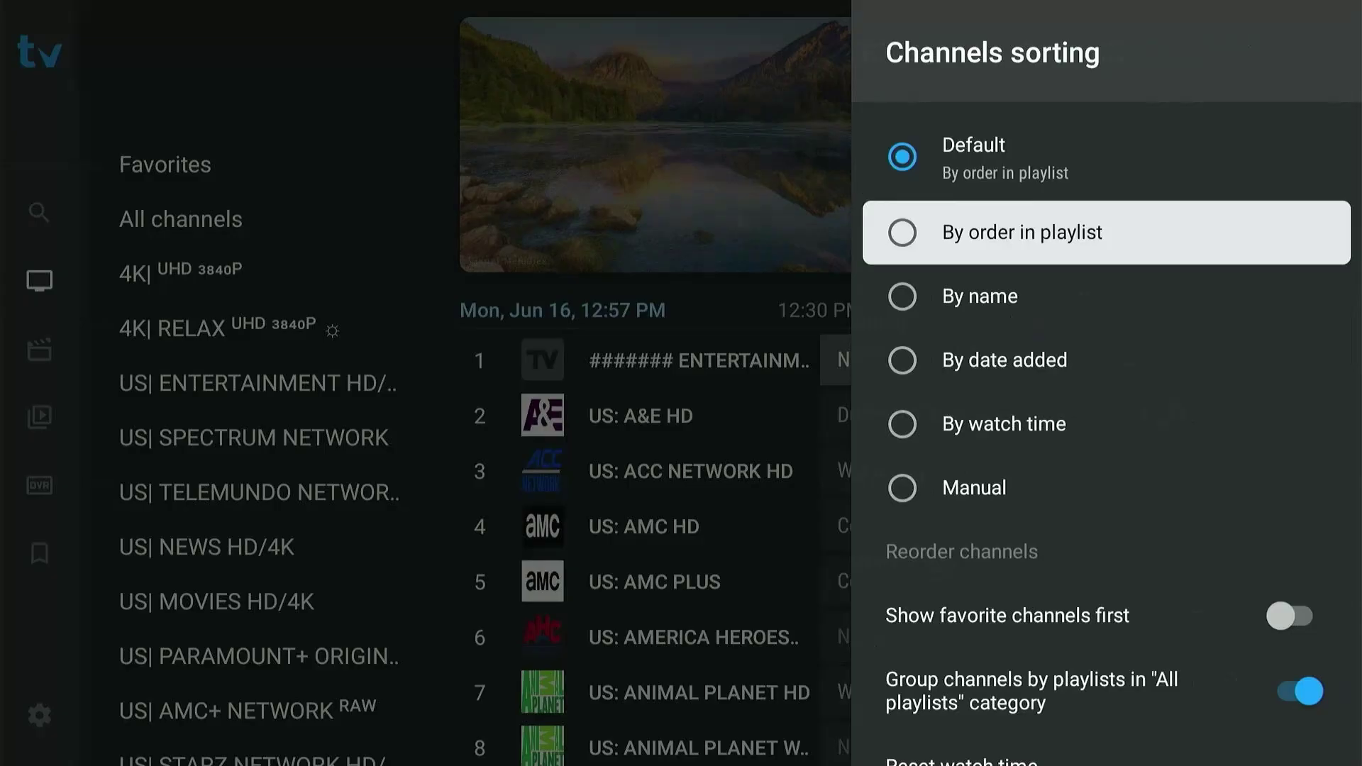
key(Down)
key(Down)
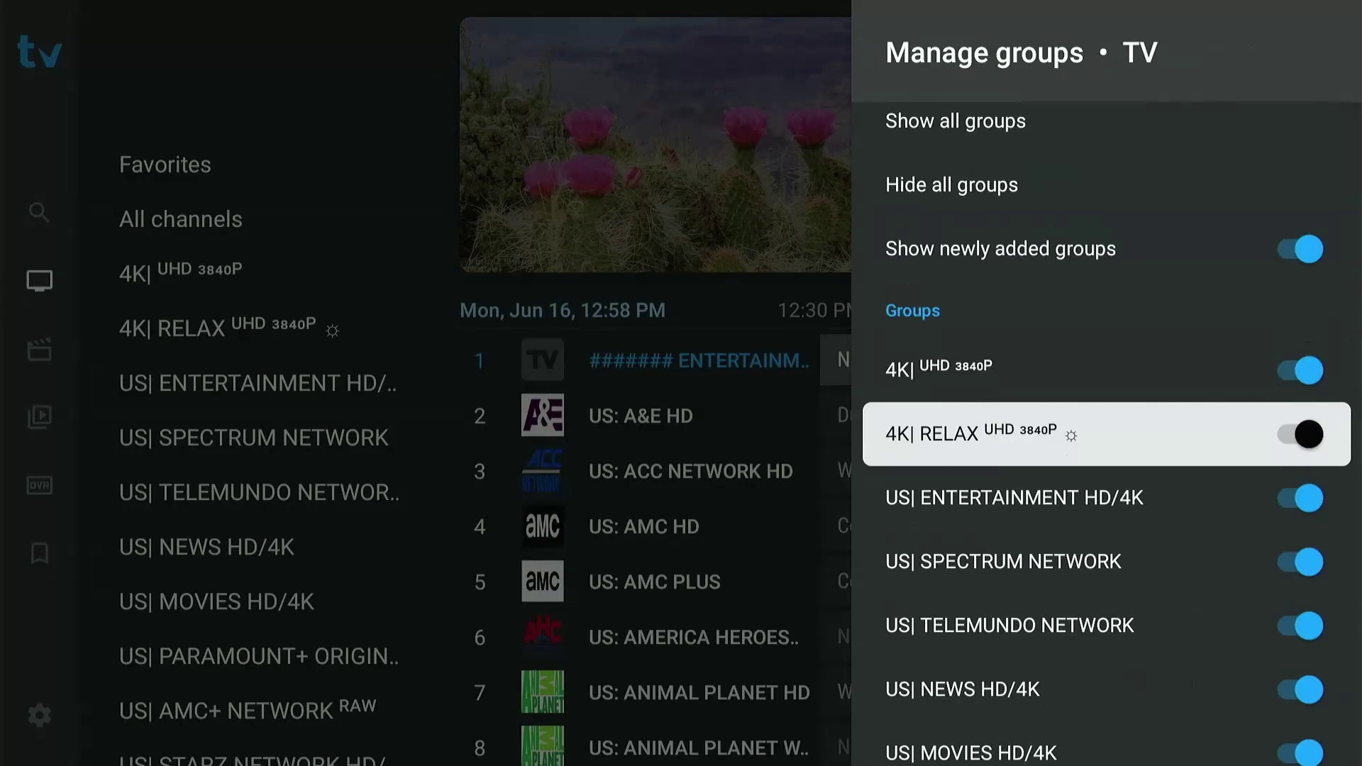
Browse down through the channels in the 4K| UHD 3840P group guide
key(Down)
key(Down)
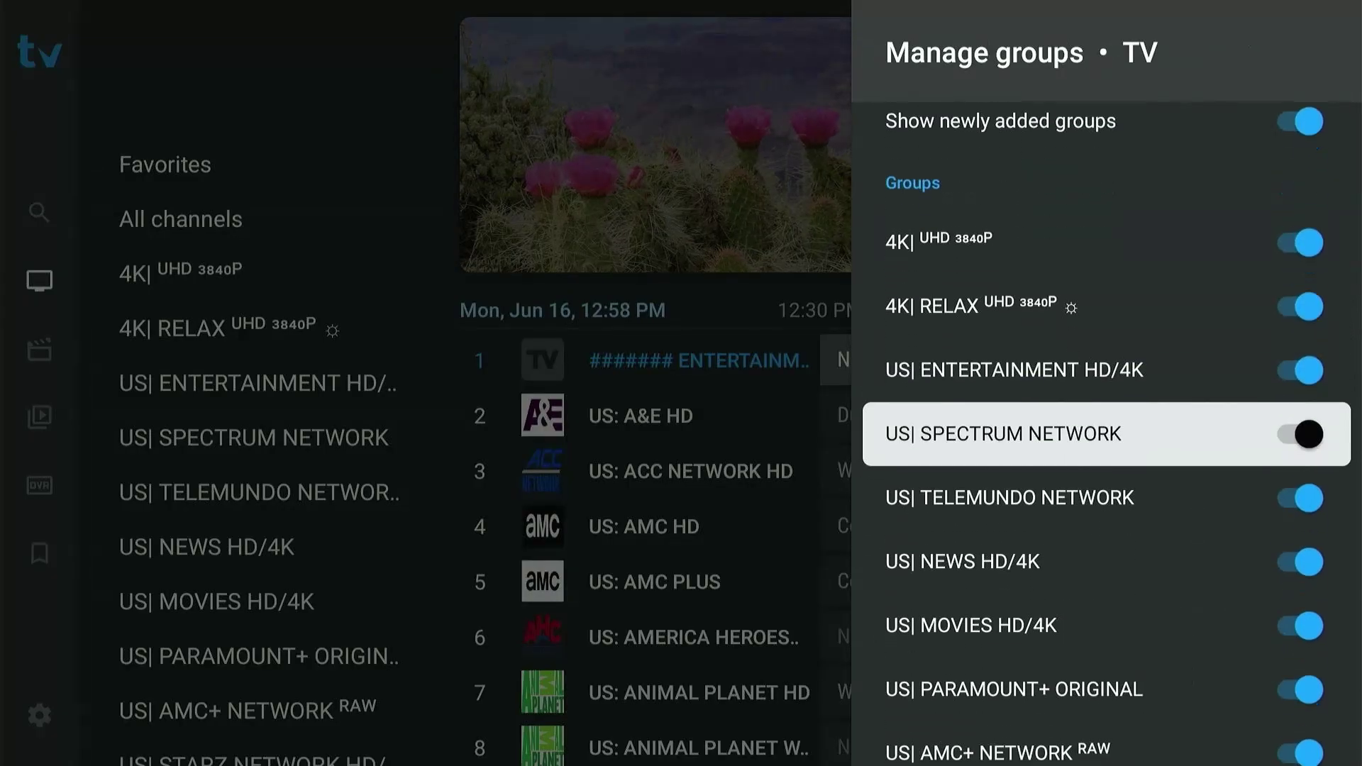
key(Down)
key(Down)
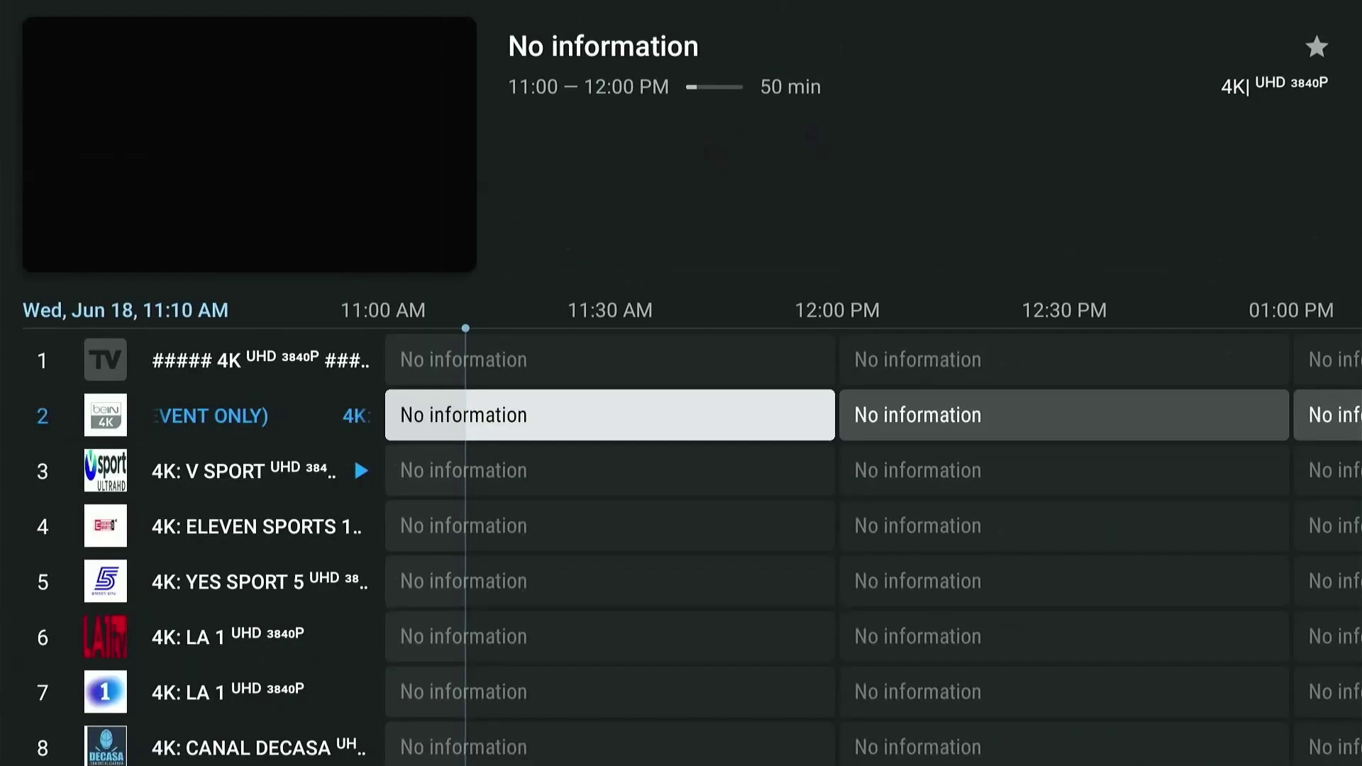
key(Down)
key(Down)
key(Down)
key(Down)
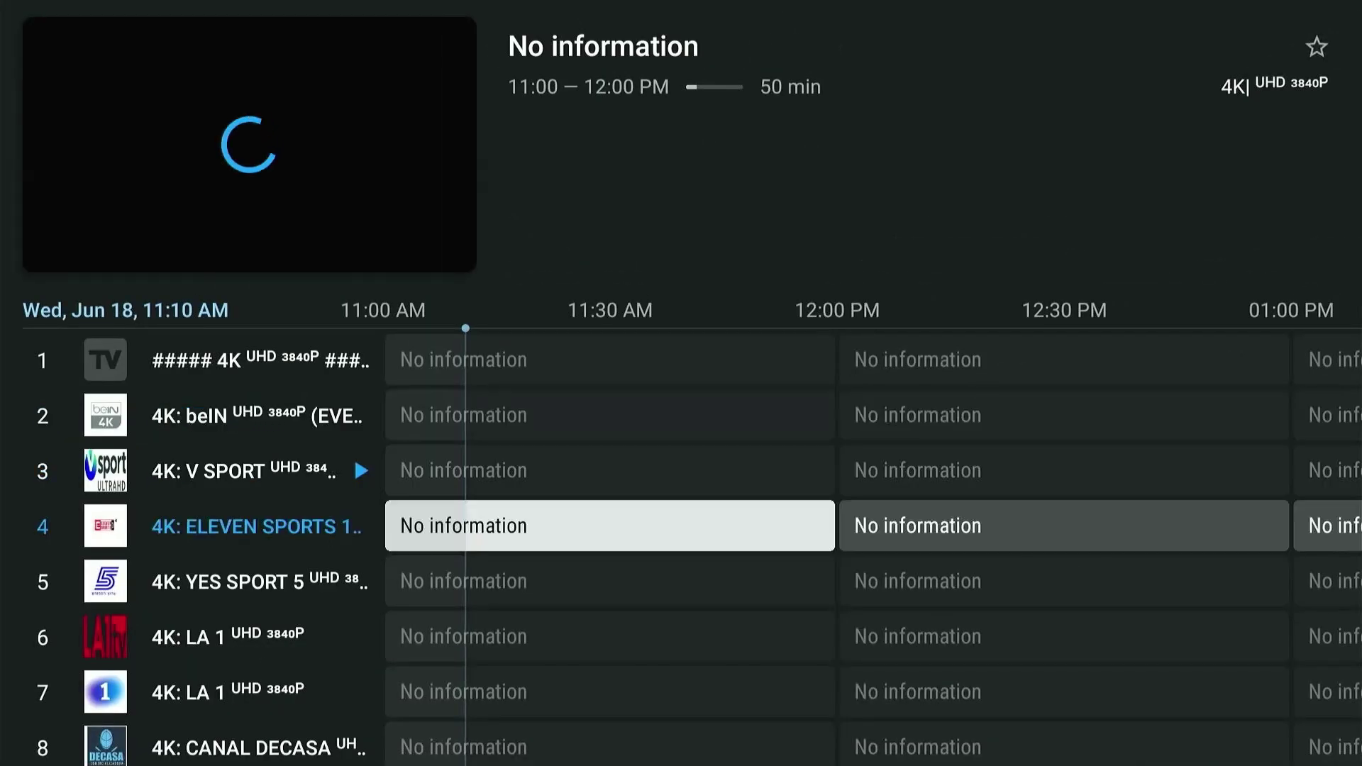
key(Down)
key(Down)
key(Down)
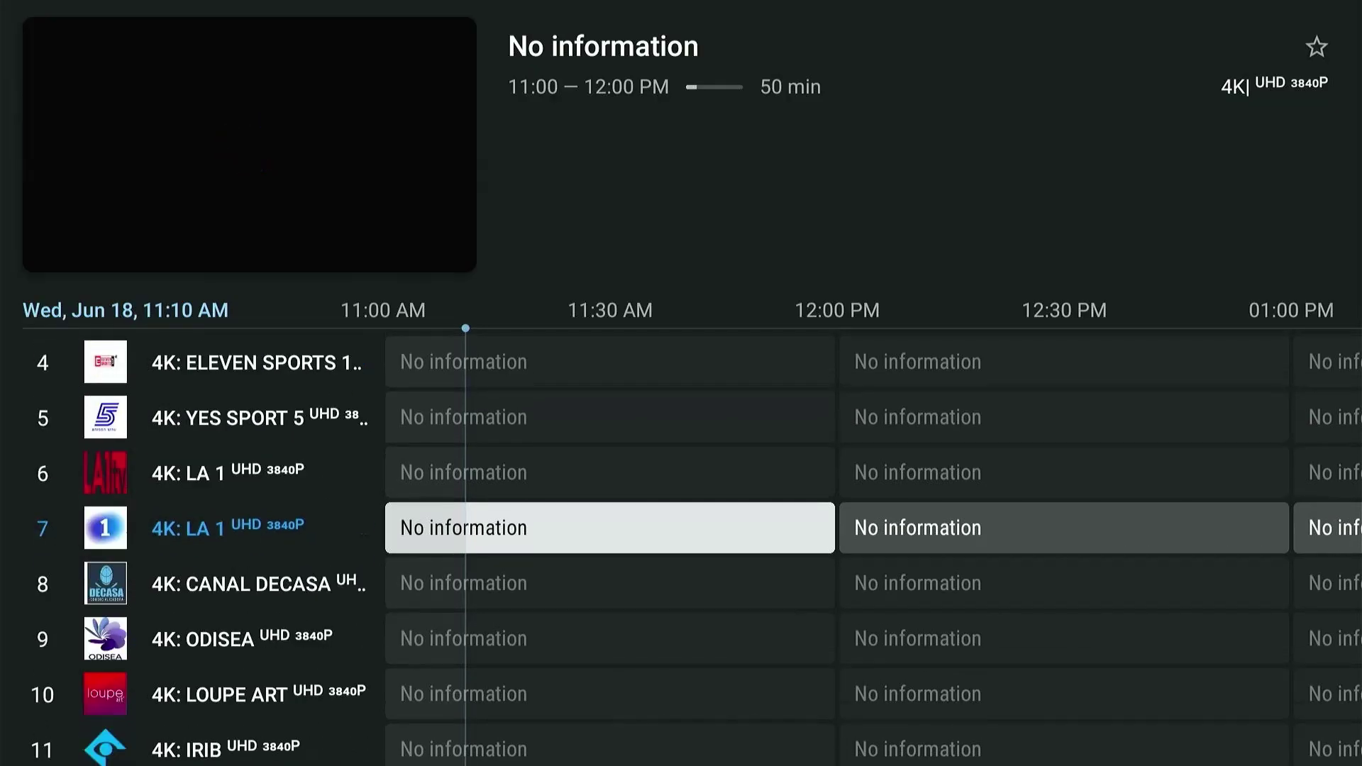
key(Down)
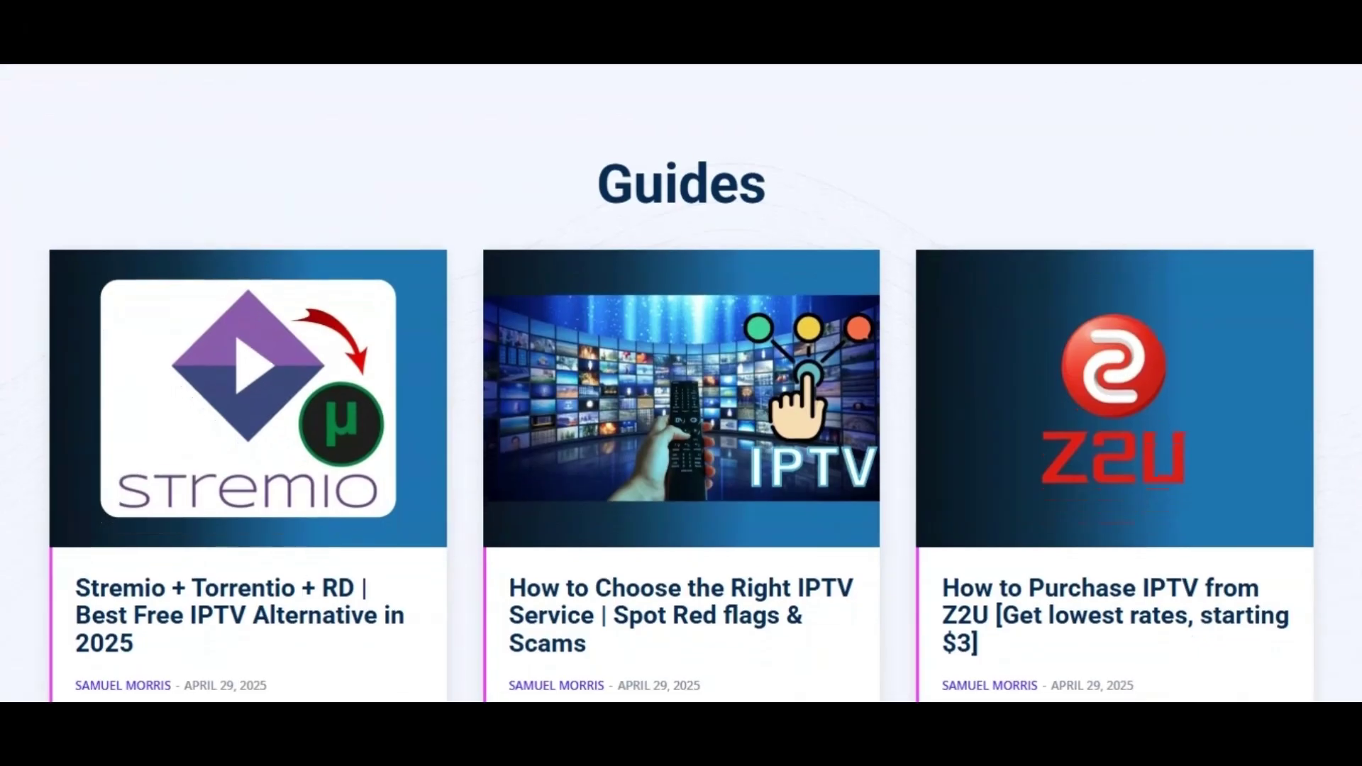
Scroll the IPTV Senpai guides page down to the Best Devices and Best Downloader Codes posts
scroll(681, 383, down, 4)
scroll(682, 383, down, 4)
scroll(682, 383, down, 4)
scroll(681, 384, down, 4)
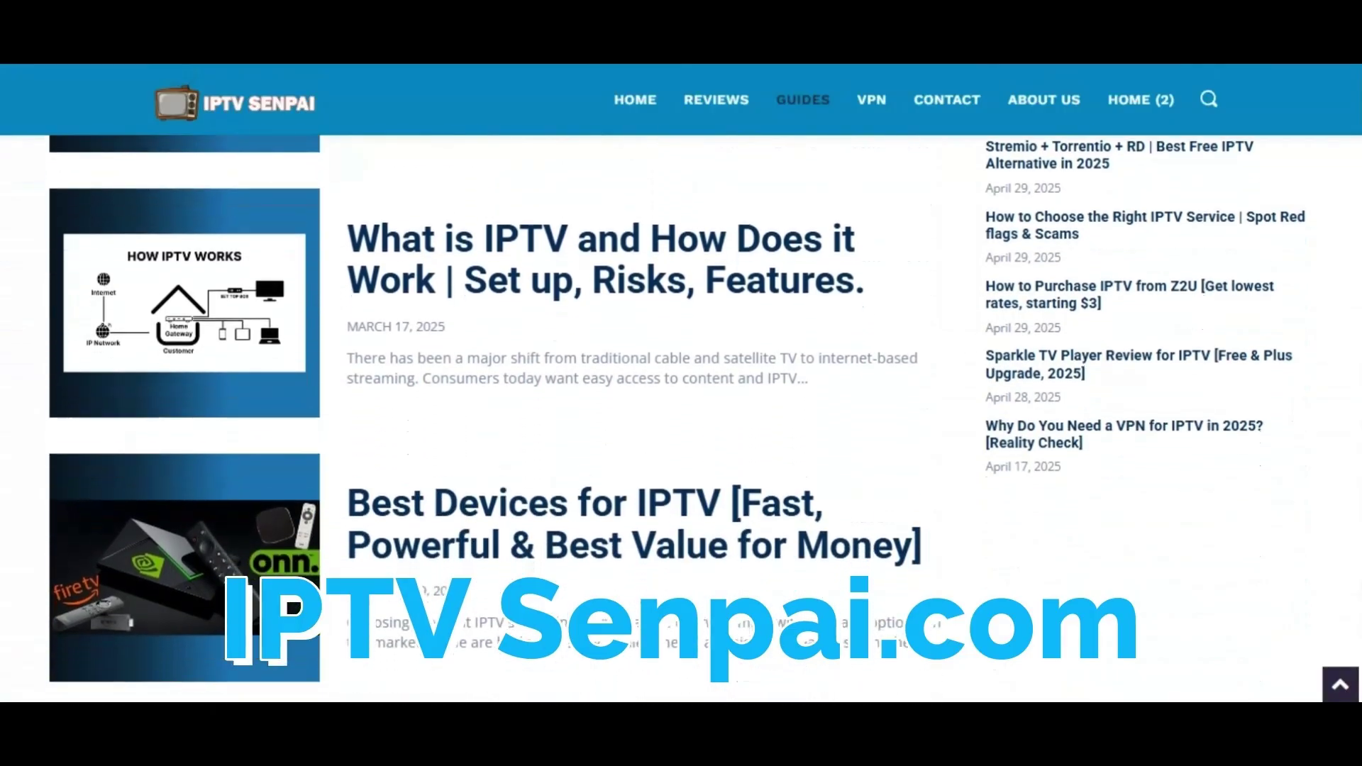
scroll(681, 383, down, 4)
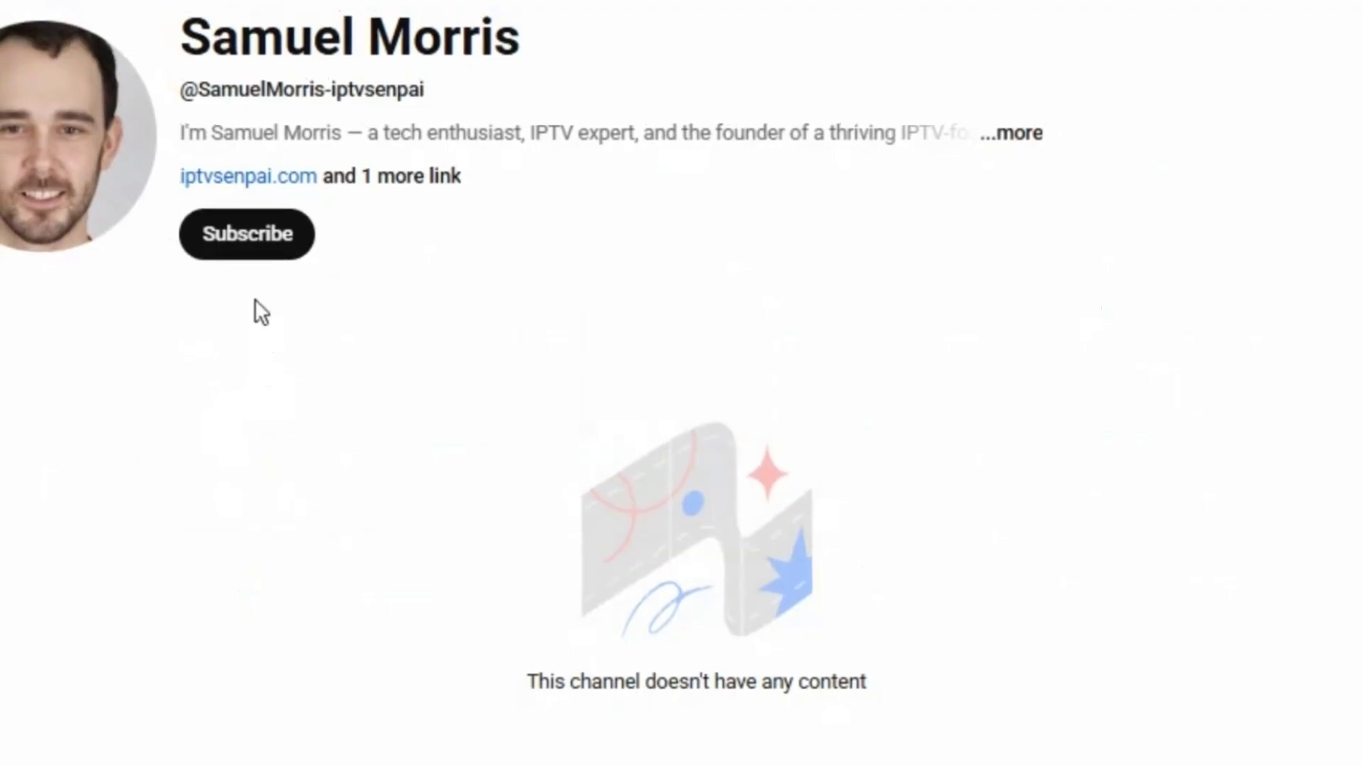
Subscribe to the IPTV Senpai founder's YouTube channel from its channel page
click(237, 233)
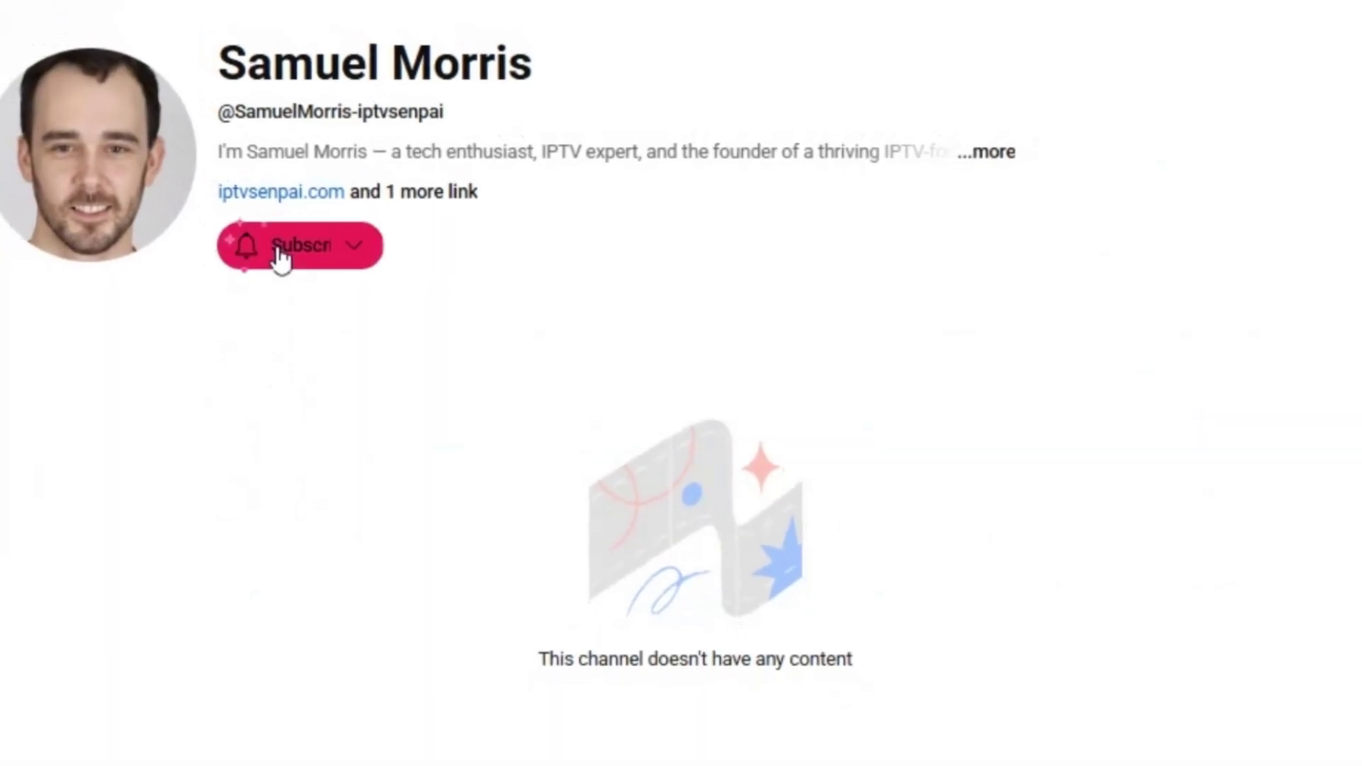